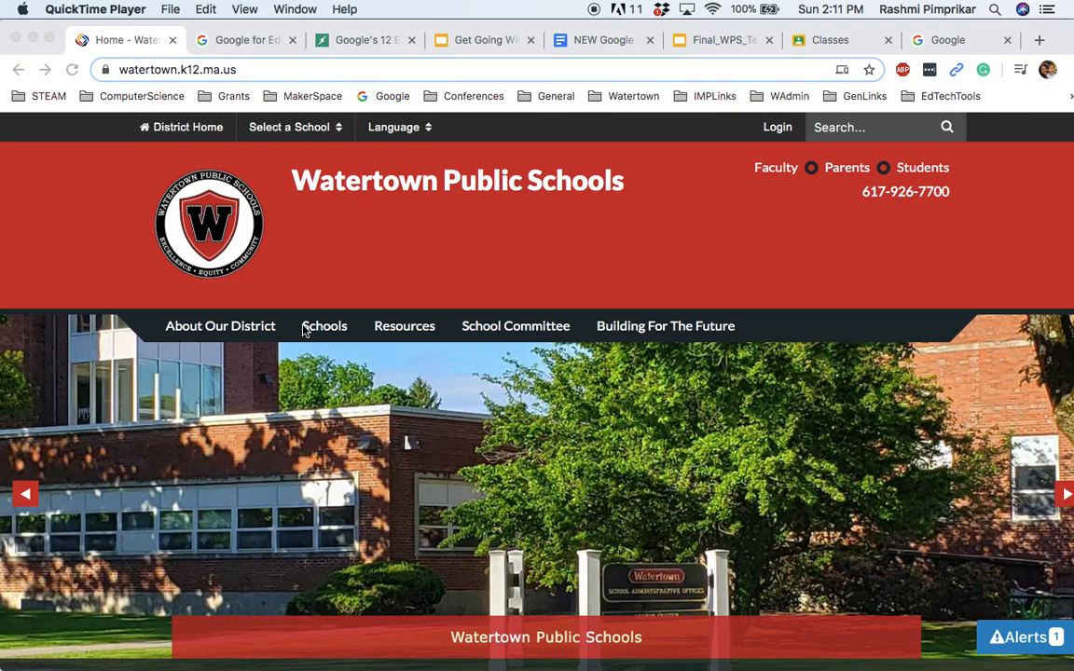
# - Open Google Classroom from the Google homepage's apps and close the duplicate Classroom page
pyautogui.click(951, 40)
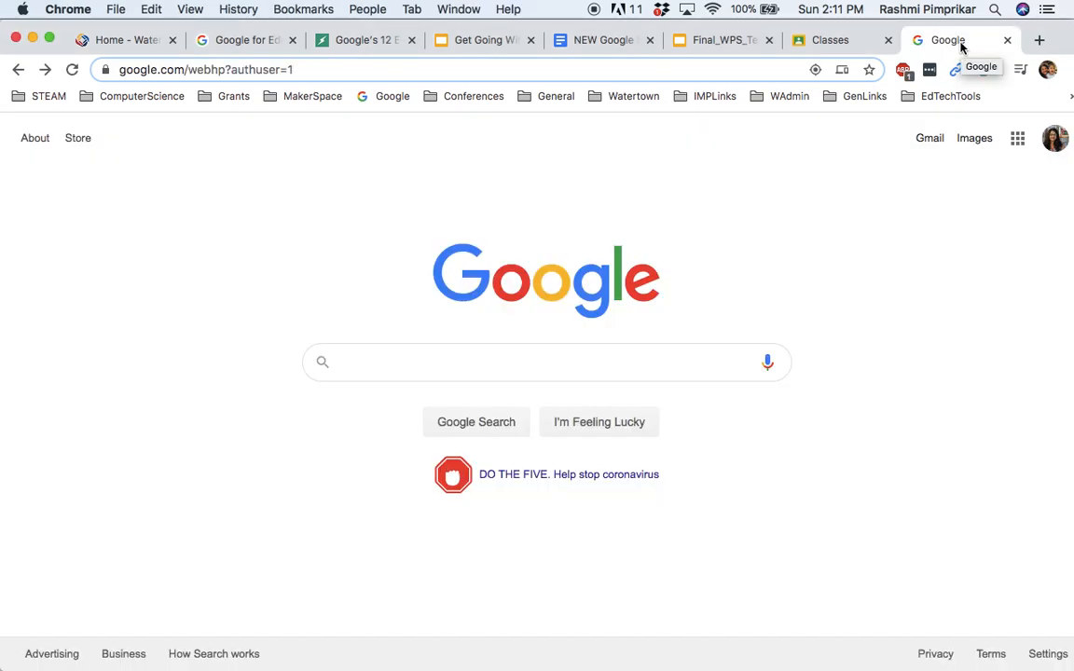
pyautogui.click(1018, 146)
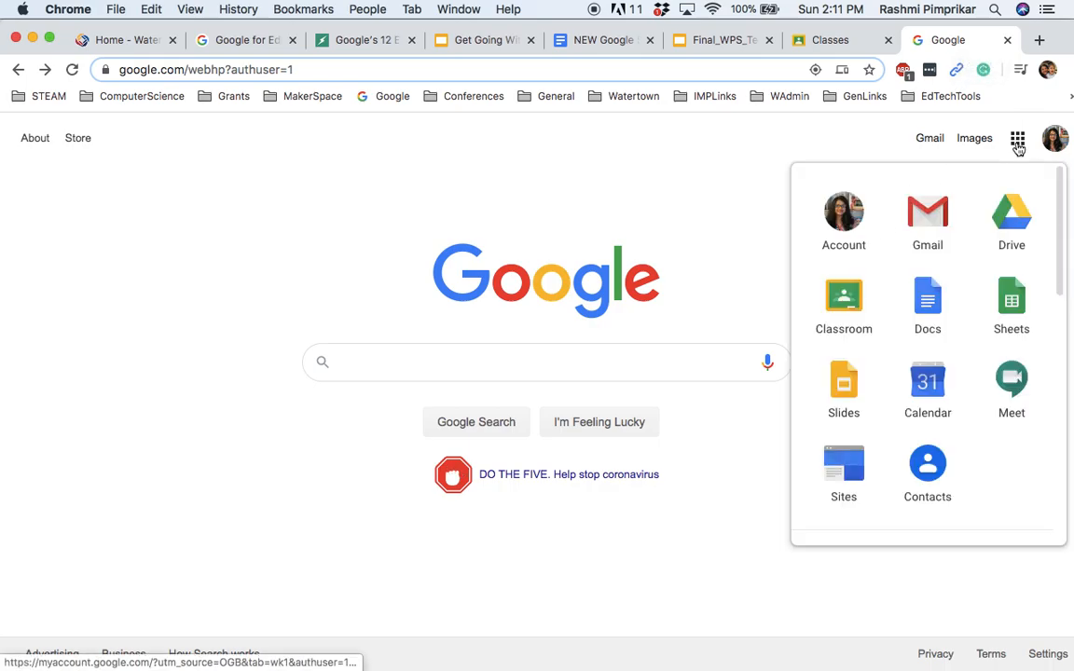
pyautogui.click(852, 297)
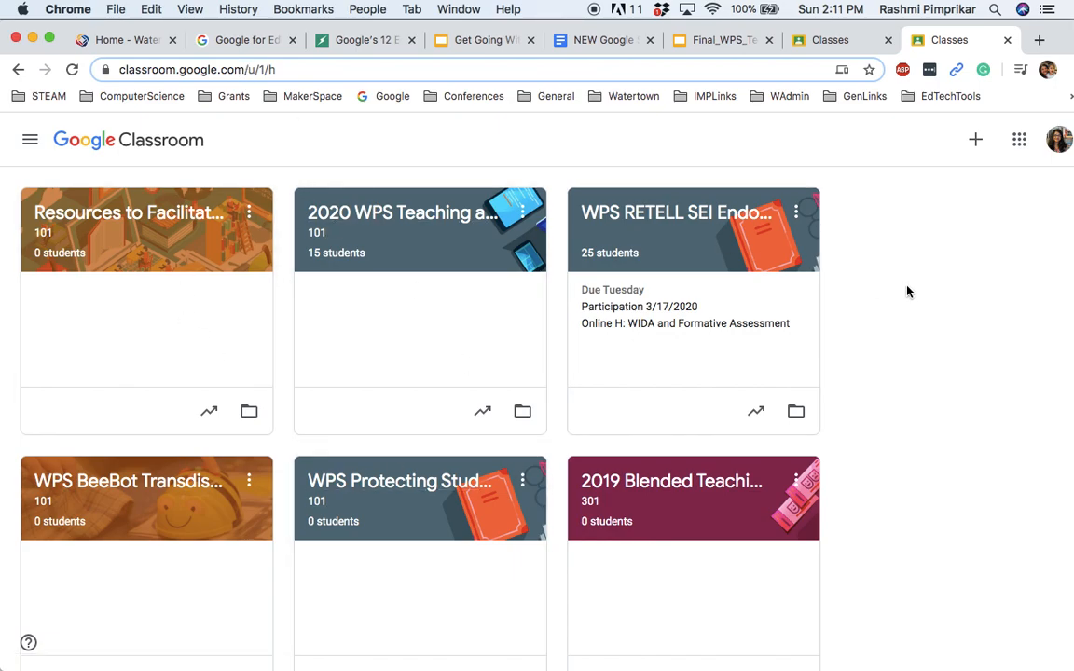
pyautogui.click(1008, 42)
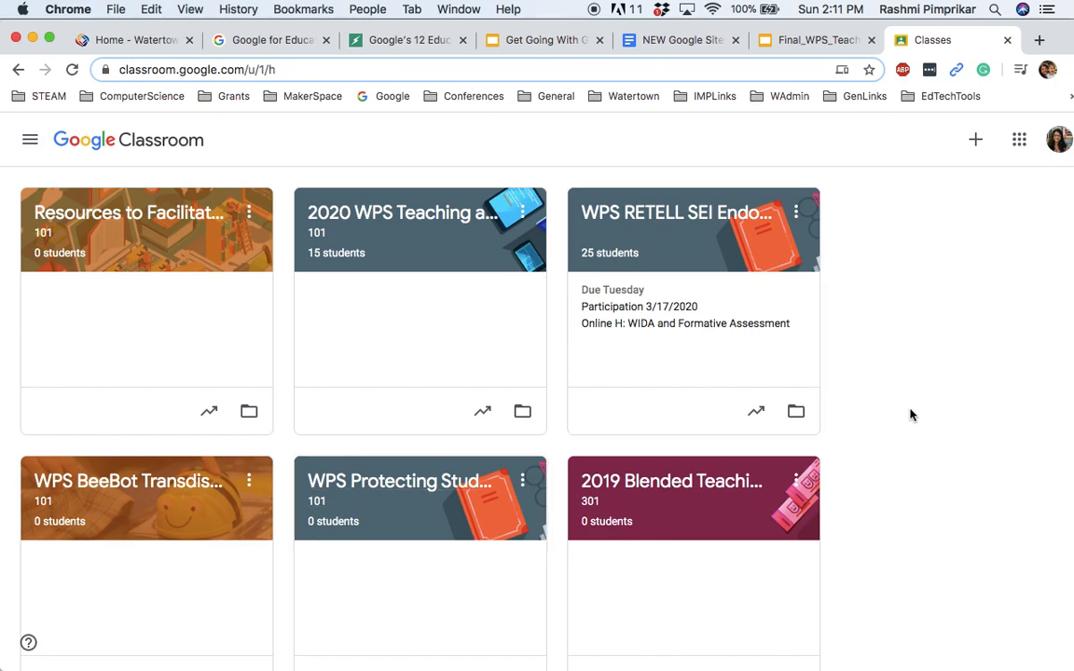
# - View the fields of the form for creating a class and dismiss it without creating one
pyautogui.click(976, 149)
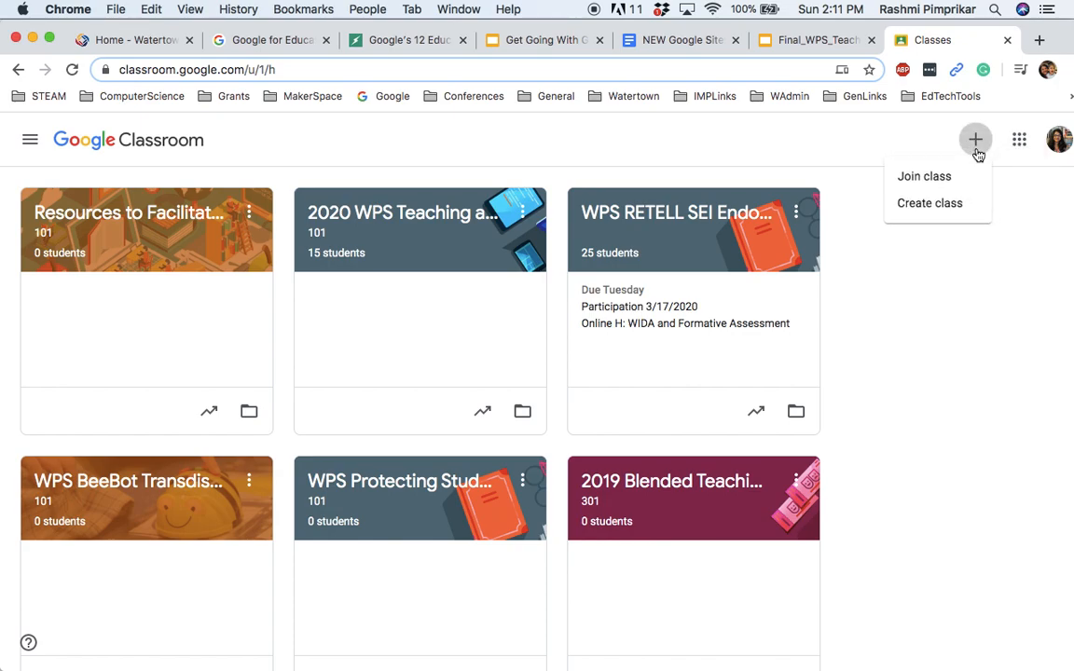
pyautogui.click(917, 205)
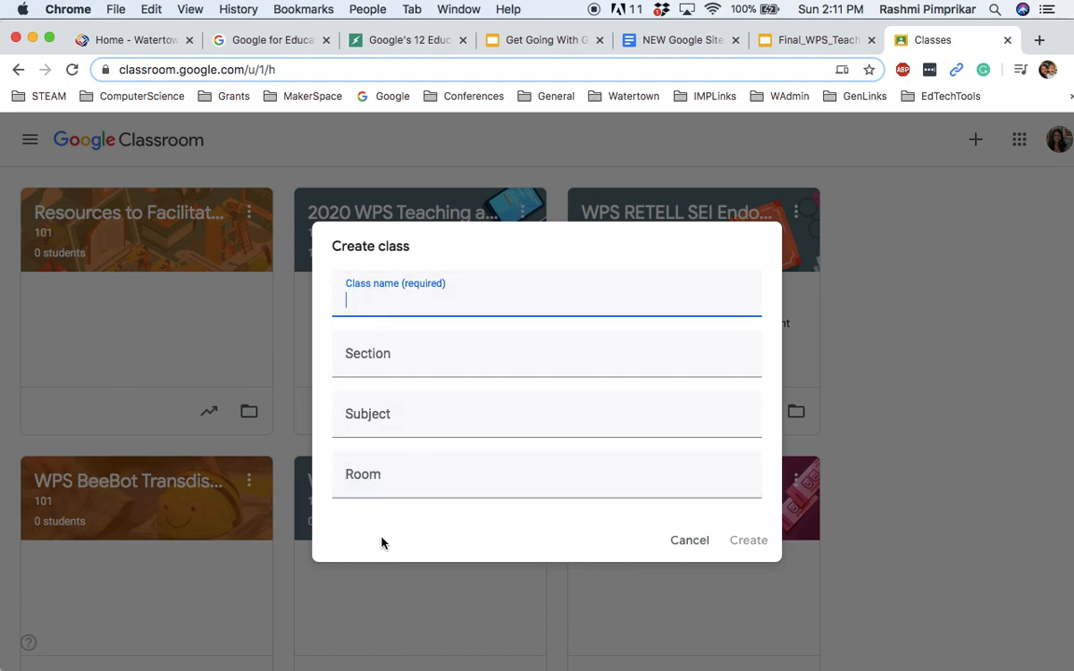
pyautogui.click(699, 547)
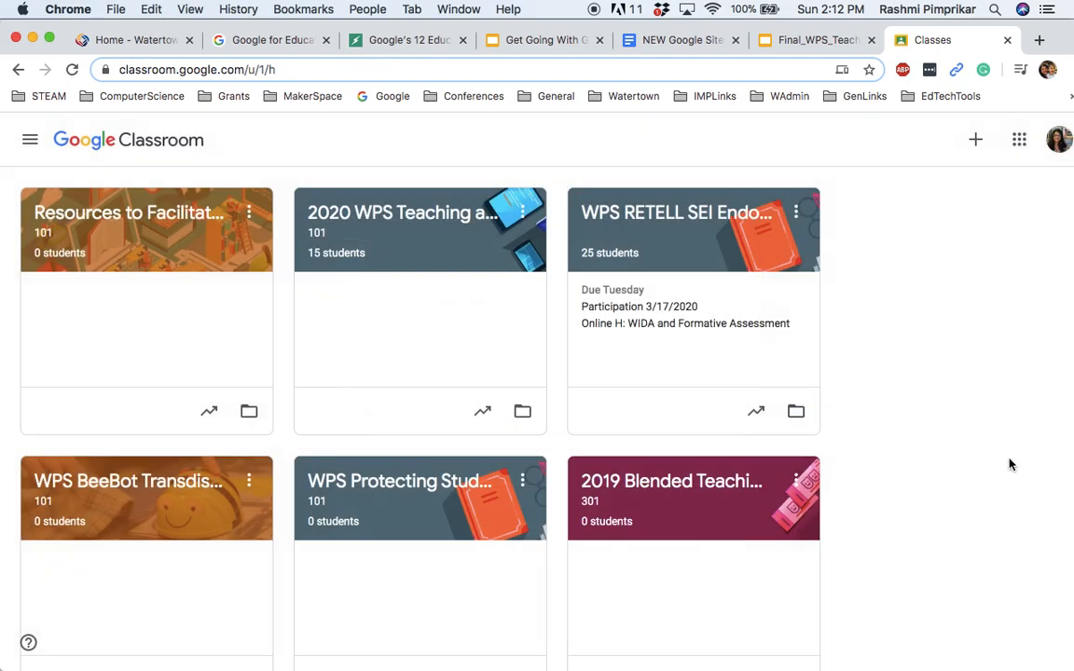
# - Open the class "Resources to Facilitate Teaching and Learning Online", look through its navigation list of classes, and return to the classes overview
pyautogui.click(125, 220)
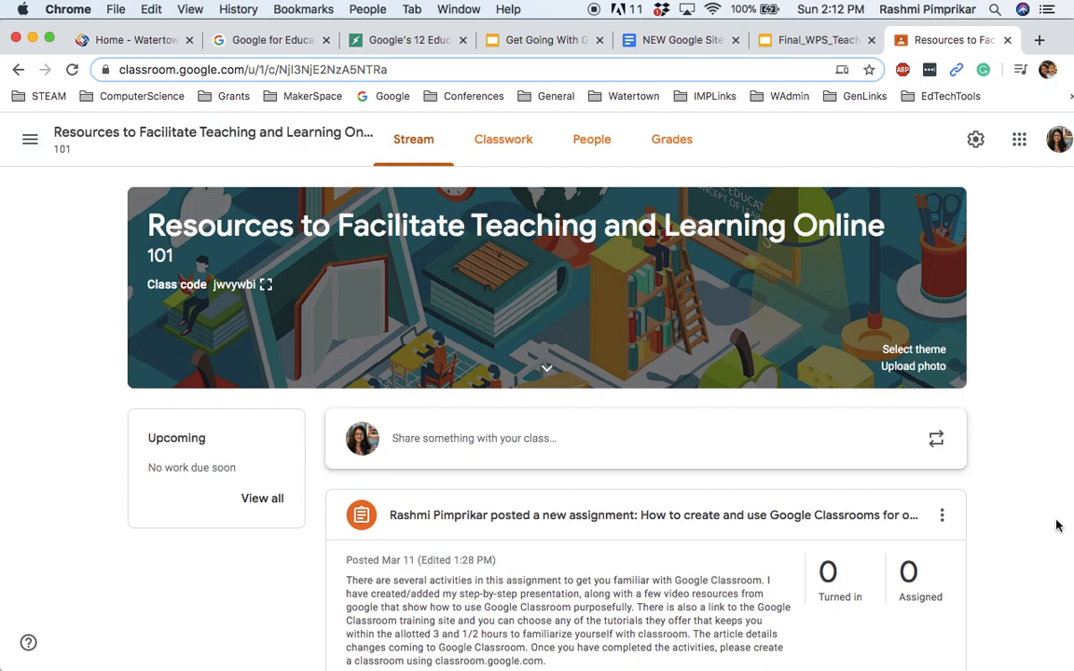
pyautogui.click(30, 142)
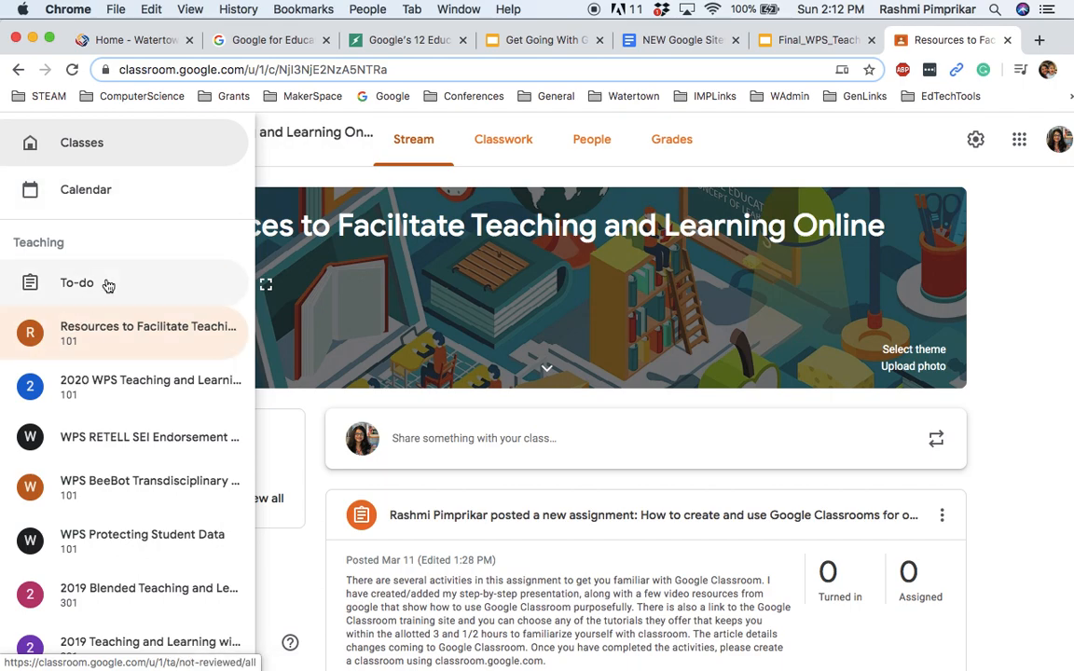
pyautogui.scroll(-4, 105, 283)
pyautogui.scroll(4, 105, 282)
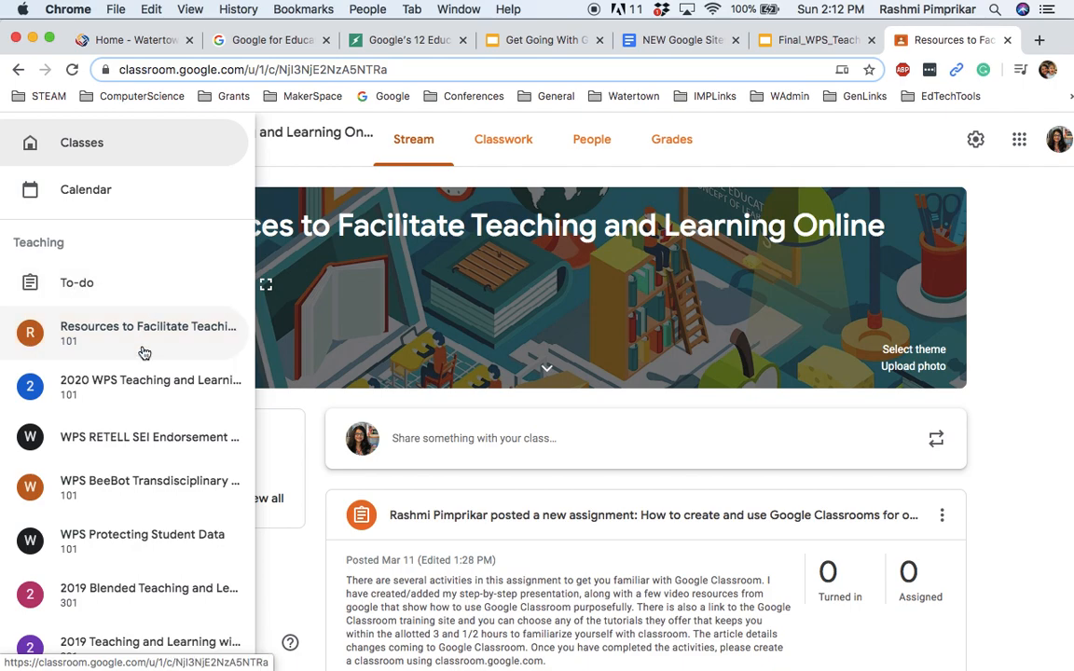
pyautogui.scroll(-4, 137, 423)
pyautogui.scroll(4, 137, 424)
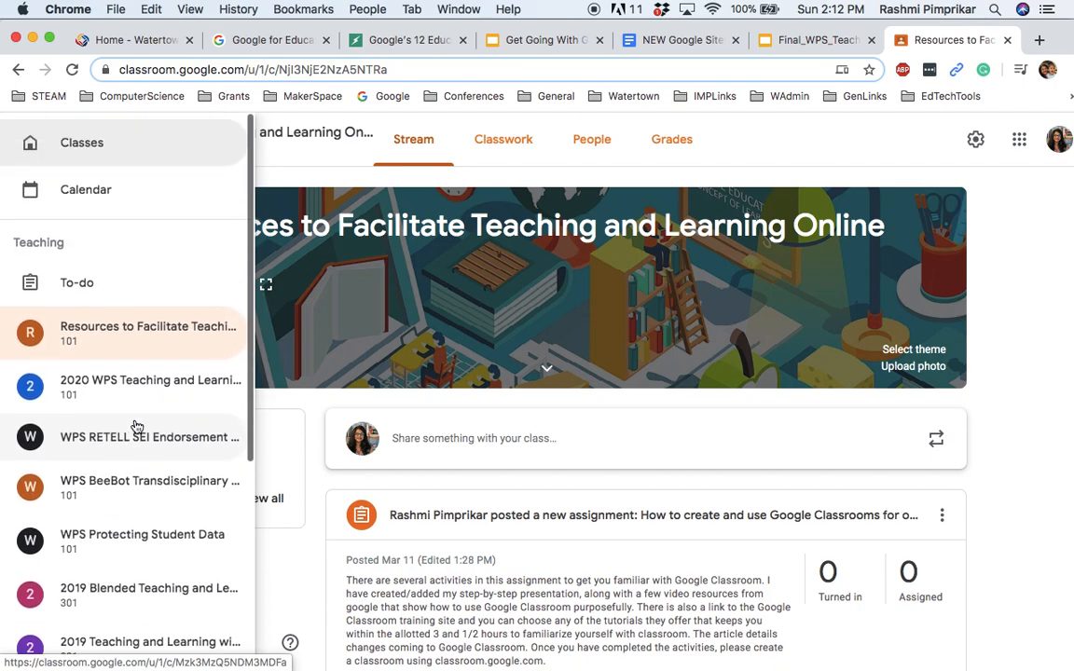
pyautogui.click(89, 148)
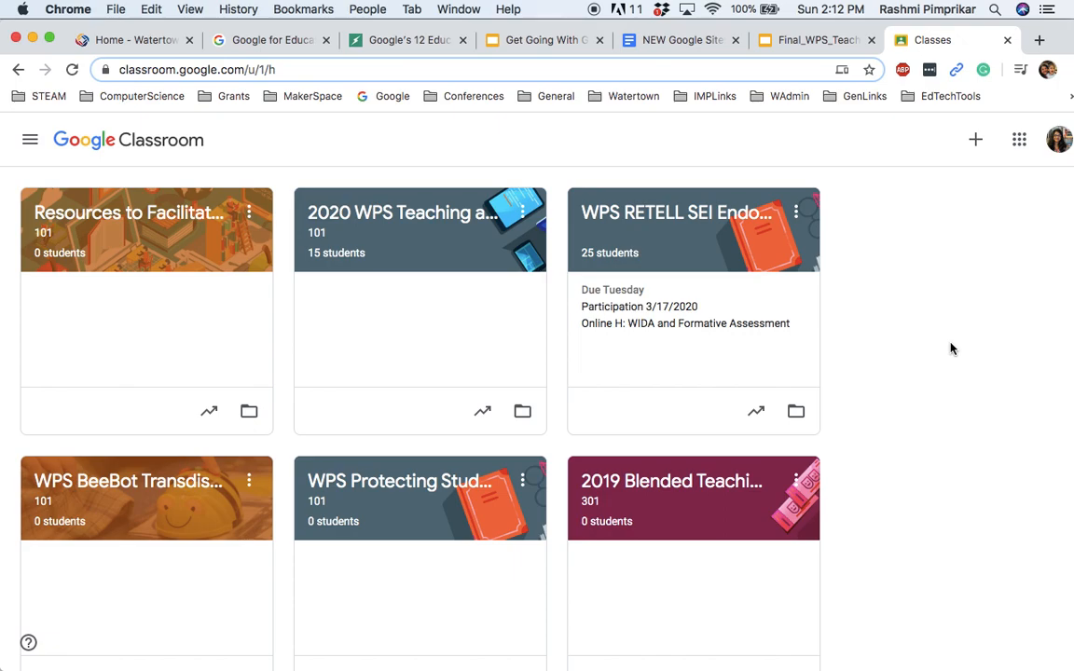
# - Open the settings of the class "Resources to Facilitate Teaching and Learning Online" and review its class details and general options
pyautogui.click(158, 218)
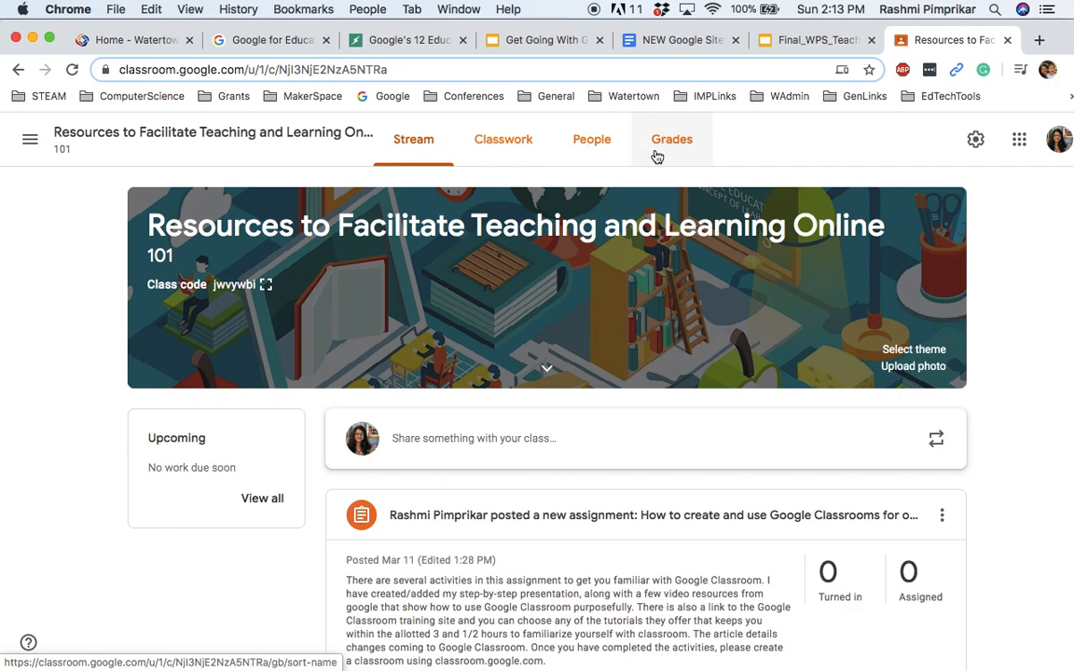
pyautogui.click(975, 139)
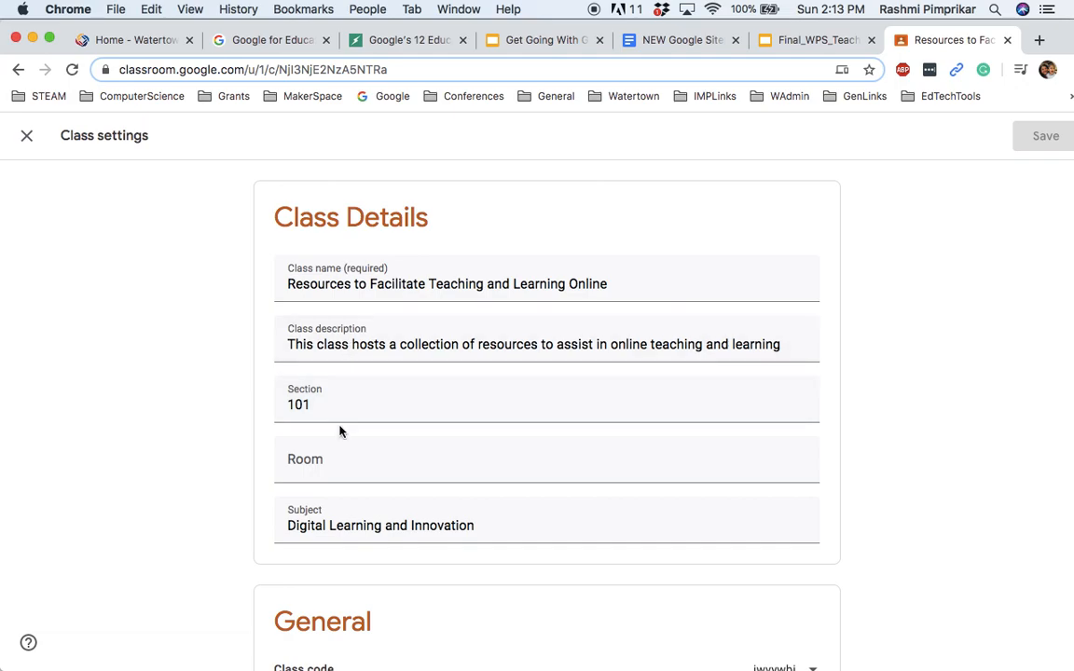
pyautogui.scroll(-3, 335, 424)
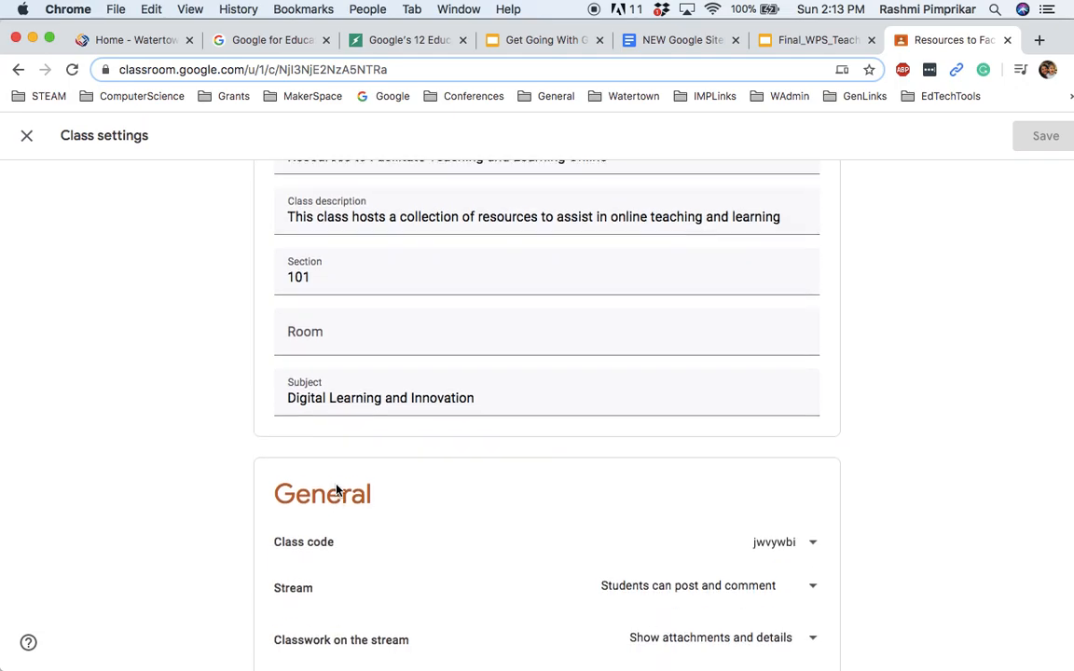
pyautogui.scroll(-4, 391, 405)
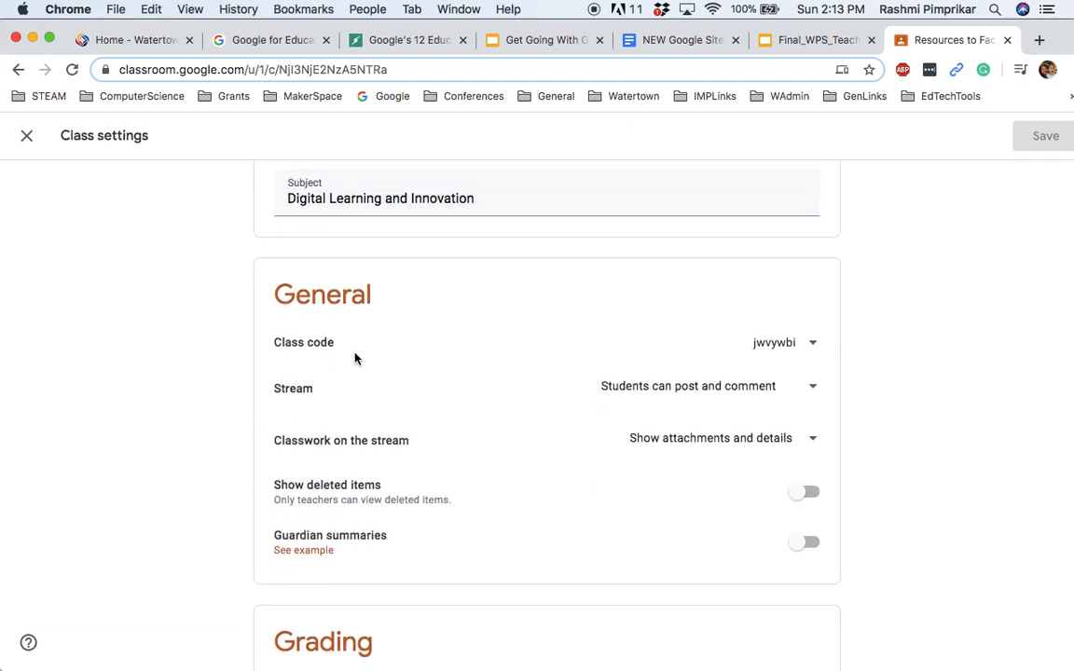
# - Display the class code enlarged from the general settings and check the other class code options without changing anything
pyautogui.click(814, 349)
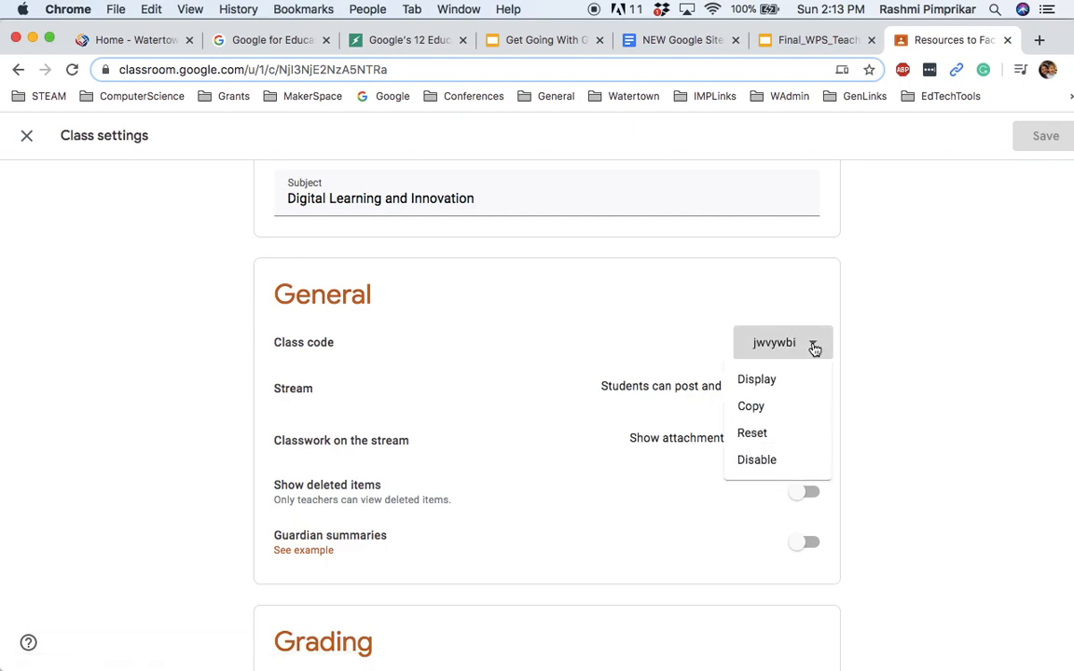
pyautogui.click(779, 381)
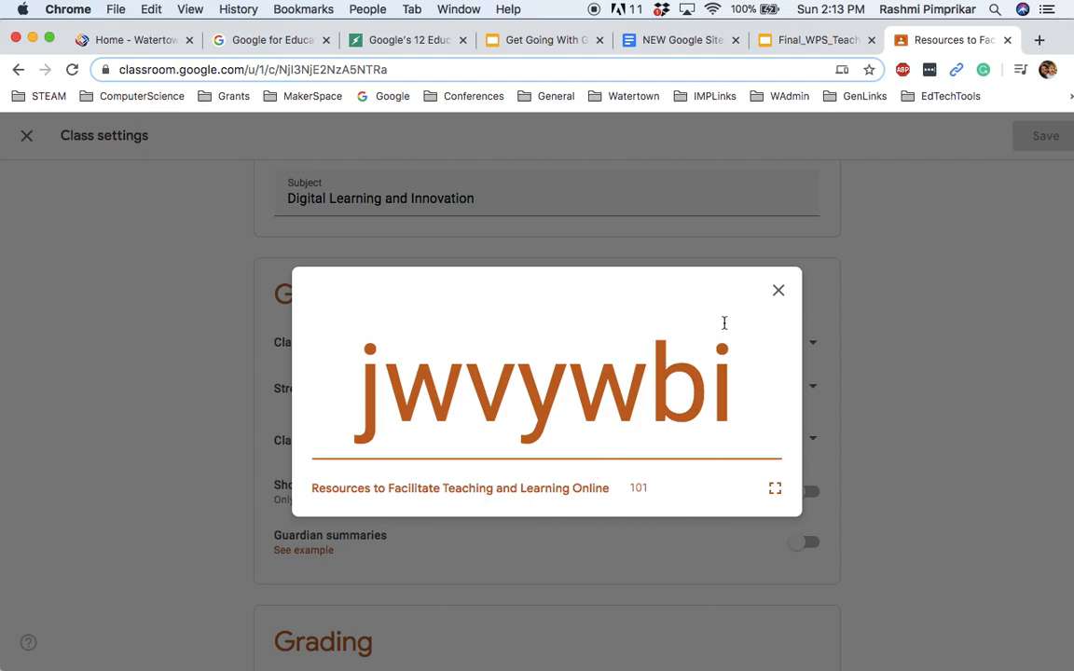
pyautogui.click(778, 293)
pyautogui.click(815, 346)
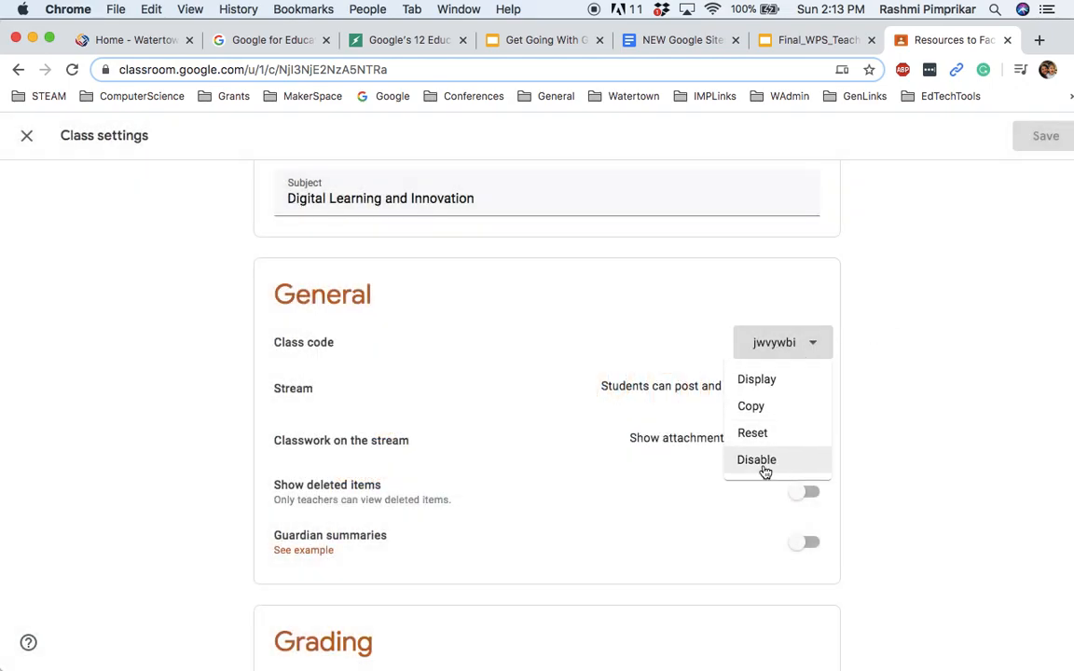
pyautogui.click(926, 371)
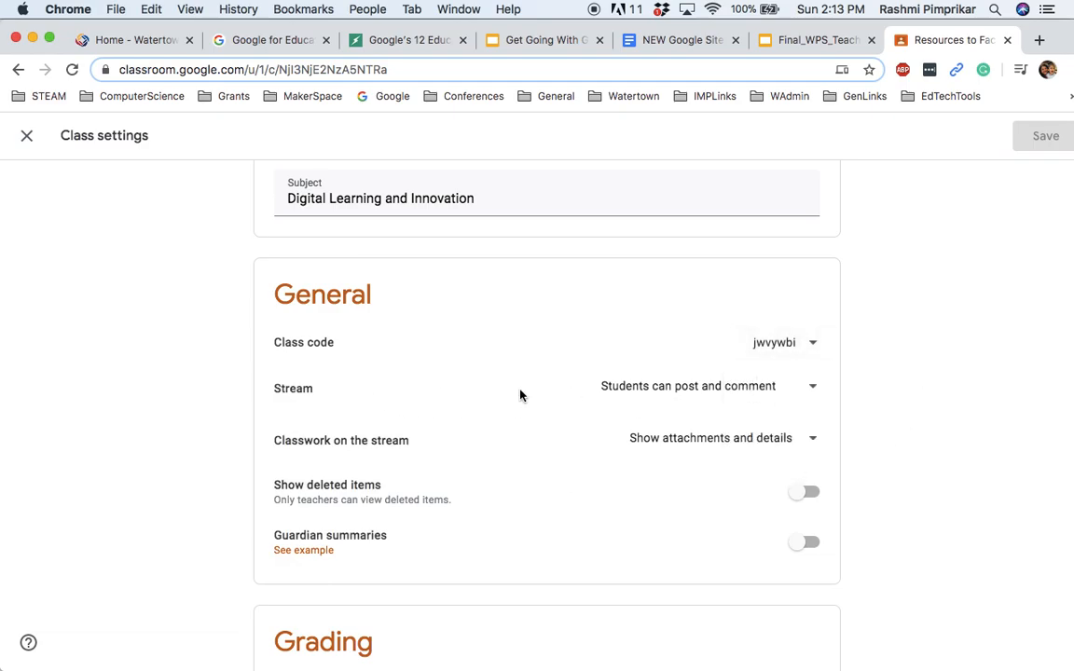
# - Review the Stream posting and commenting permissions in the general settings and close the class settings without changes
pyautogui.click(813, 390)
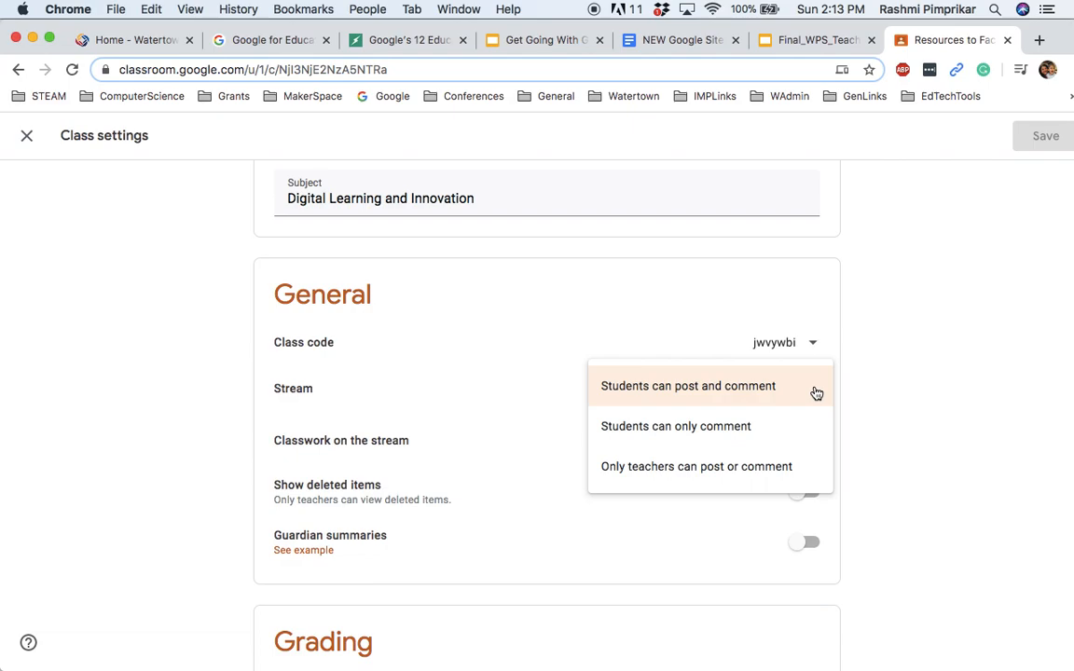
pyautogui.click(951, 362)
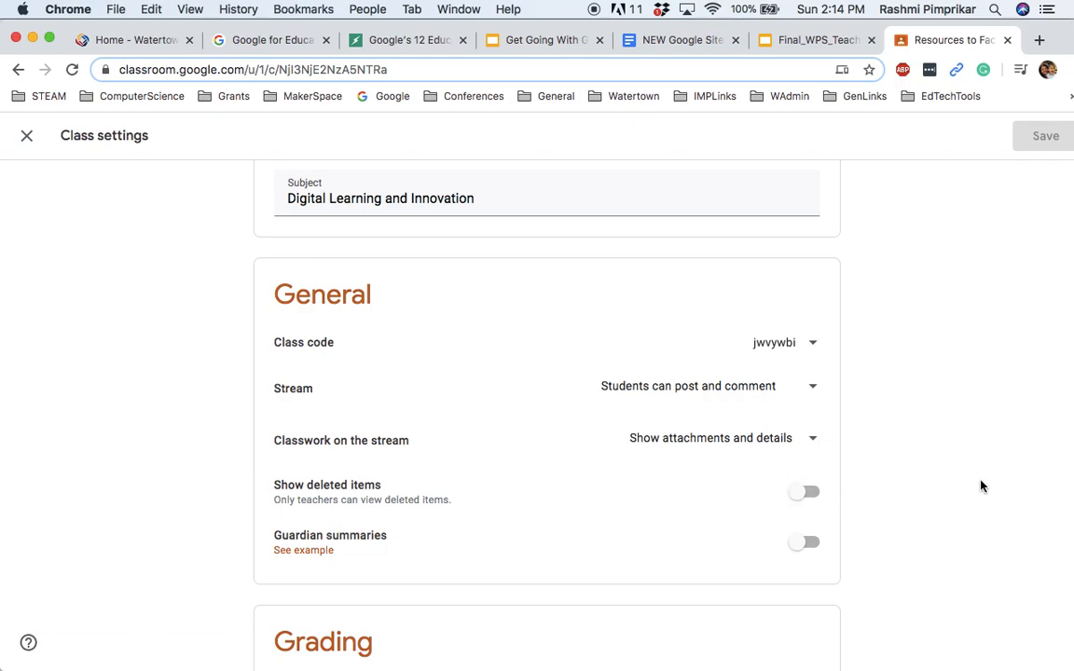
pyautogui.scroll(-1, 981, 483)
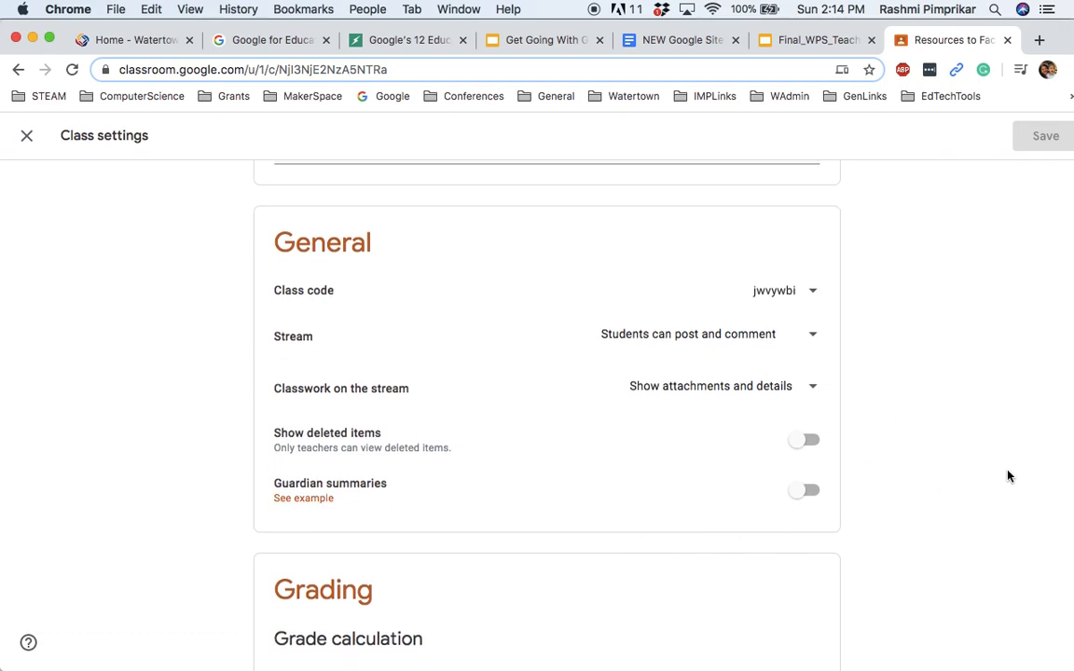
pyautogui.scroll(4, 945, 445)
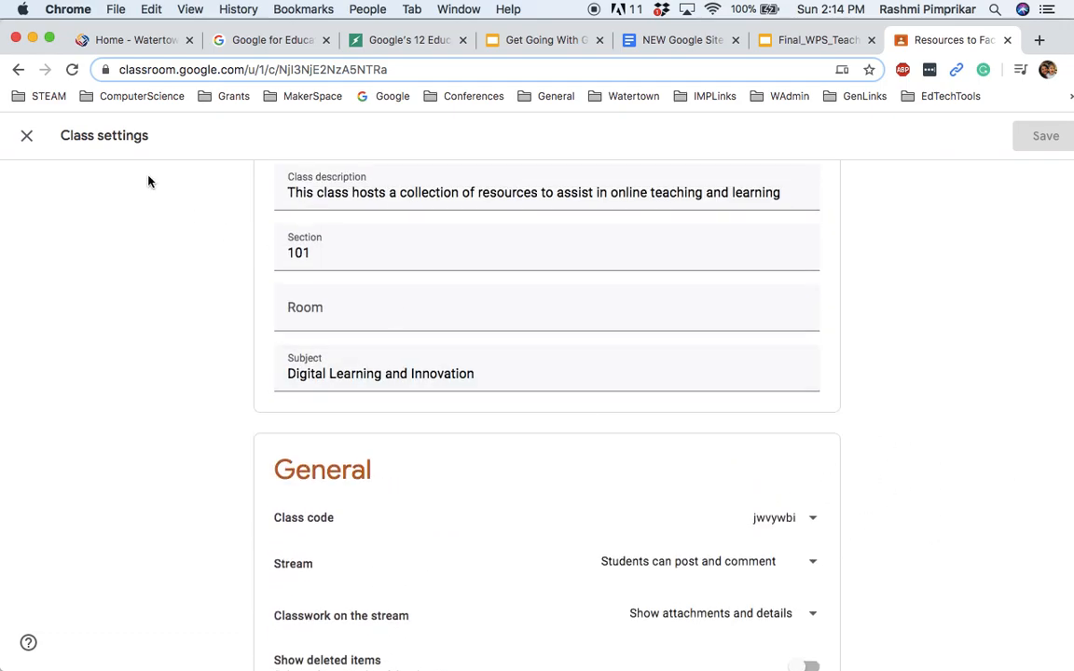
pyautogui.click(28, 137)
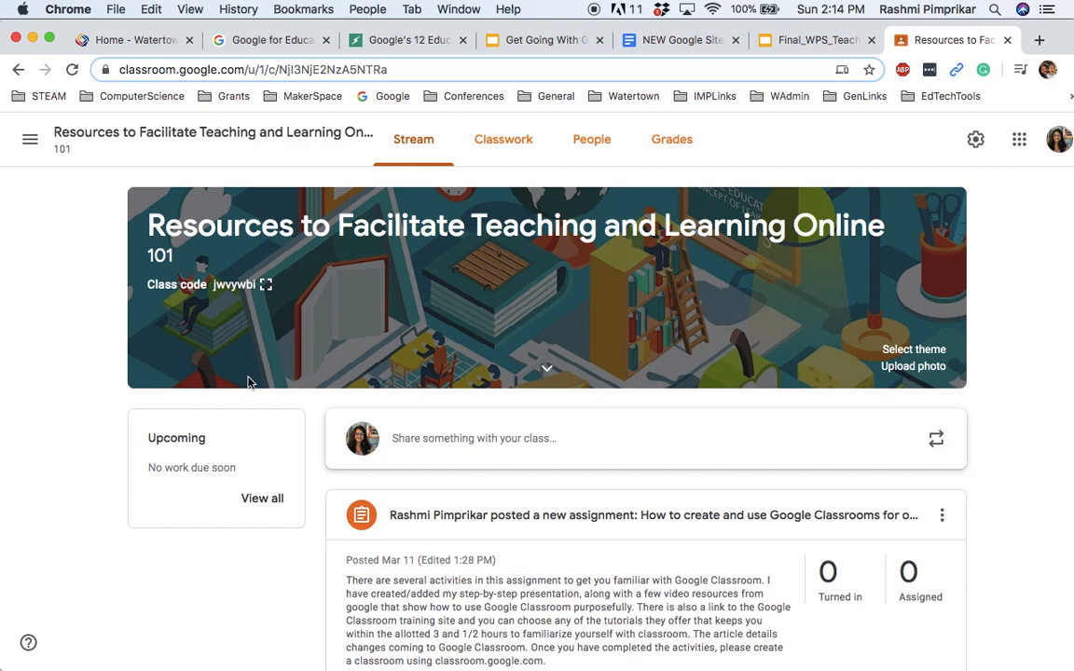
# - View the class subject and description under the Stream banner, display the class code enlarged, and collapse the details
pyautogui.click(546, 369)
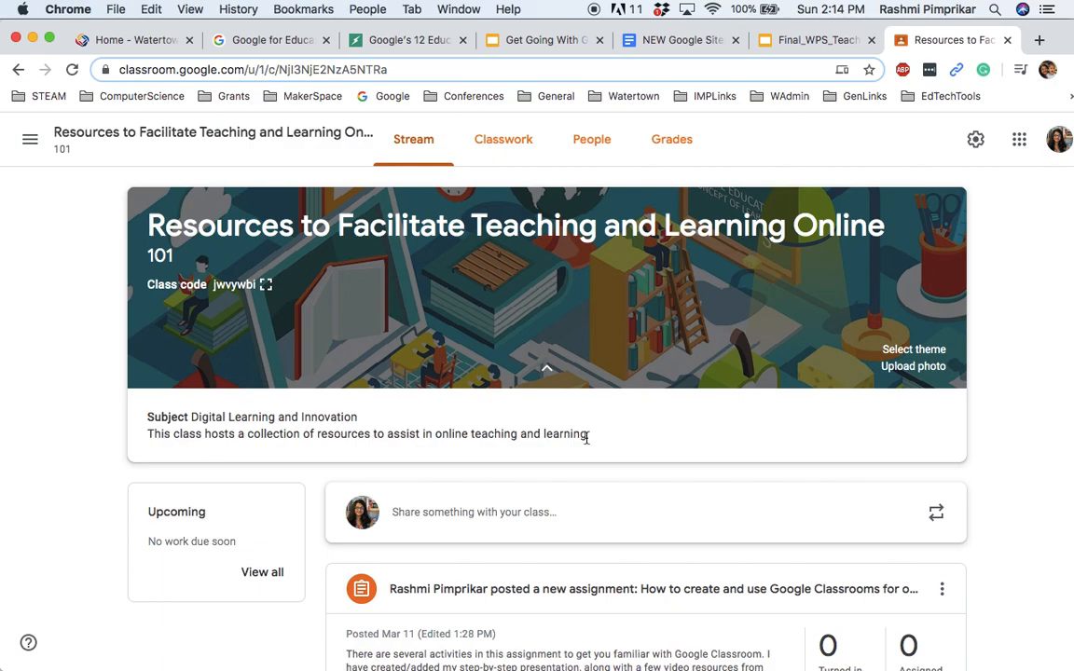
pyautogui.click(266, 285)
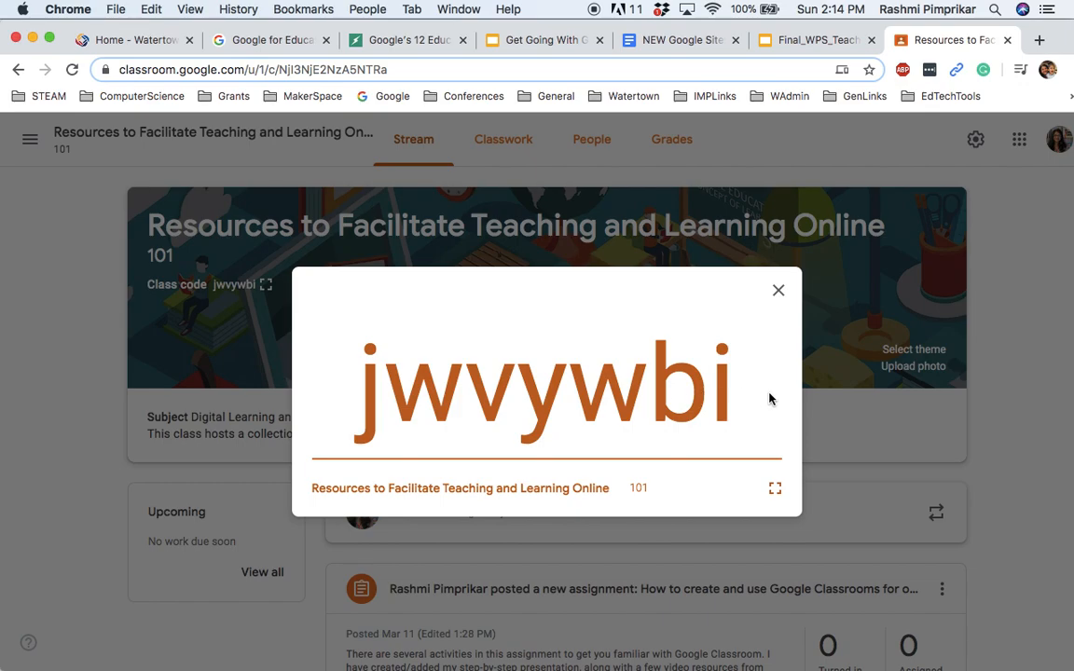
pyautogui.click(778, 293)
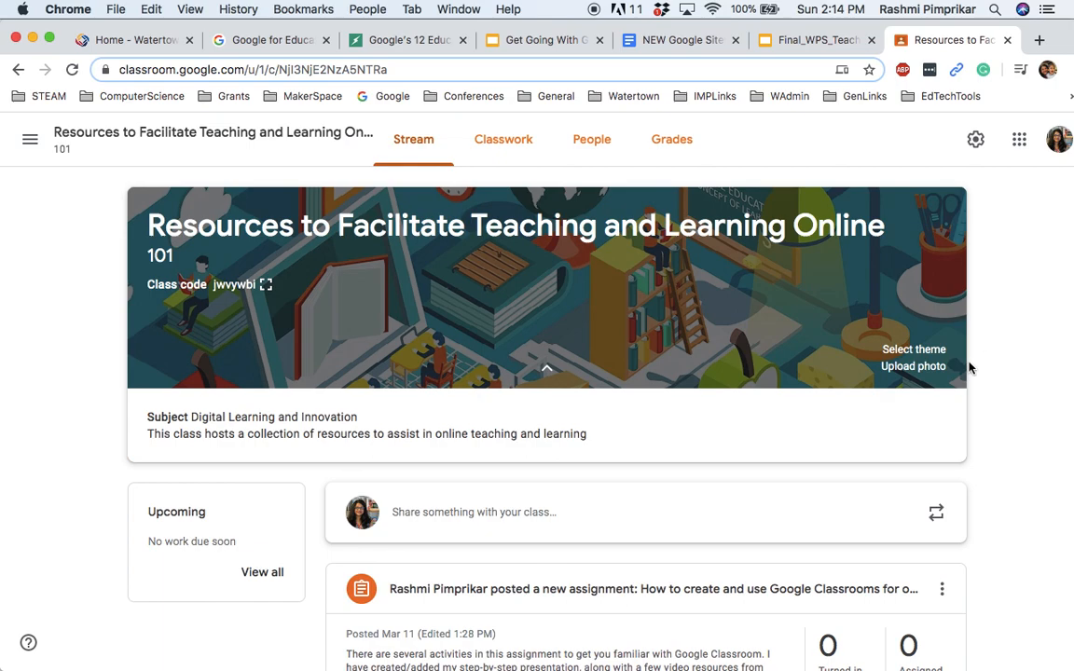
pyautogui.click(546, 368)
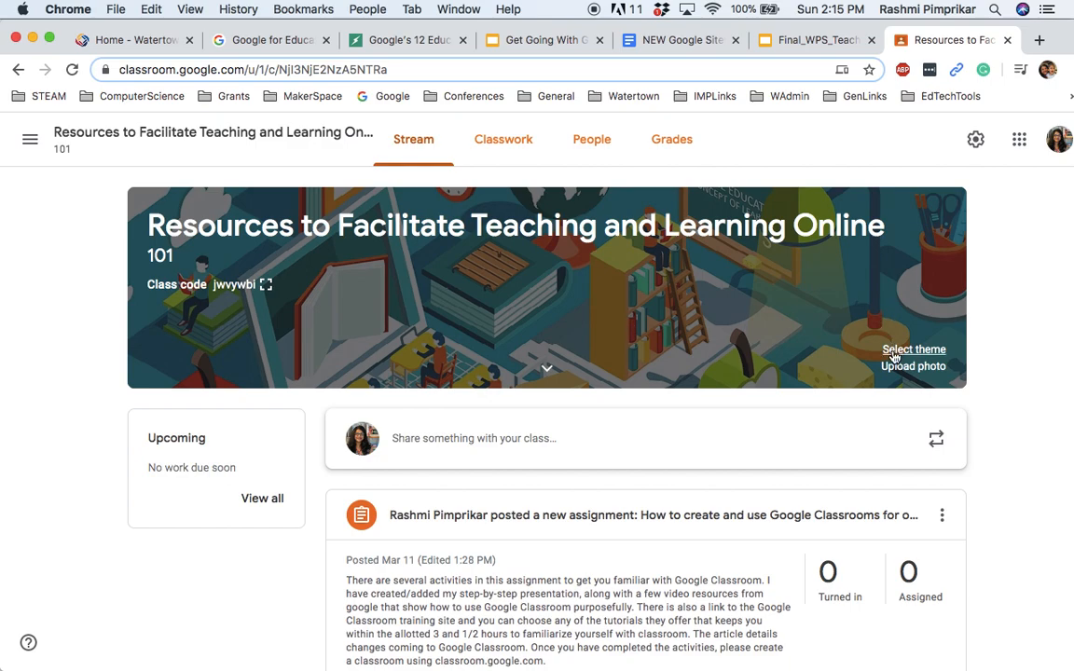
# - Browse the theme gallery's General, English & History, Math & Science, Arts, Sports and Other categories, and check the photo upload option without changing the banner
pyautogui.click(893, 352)
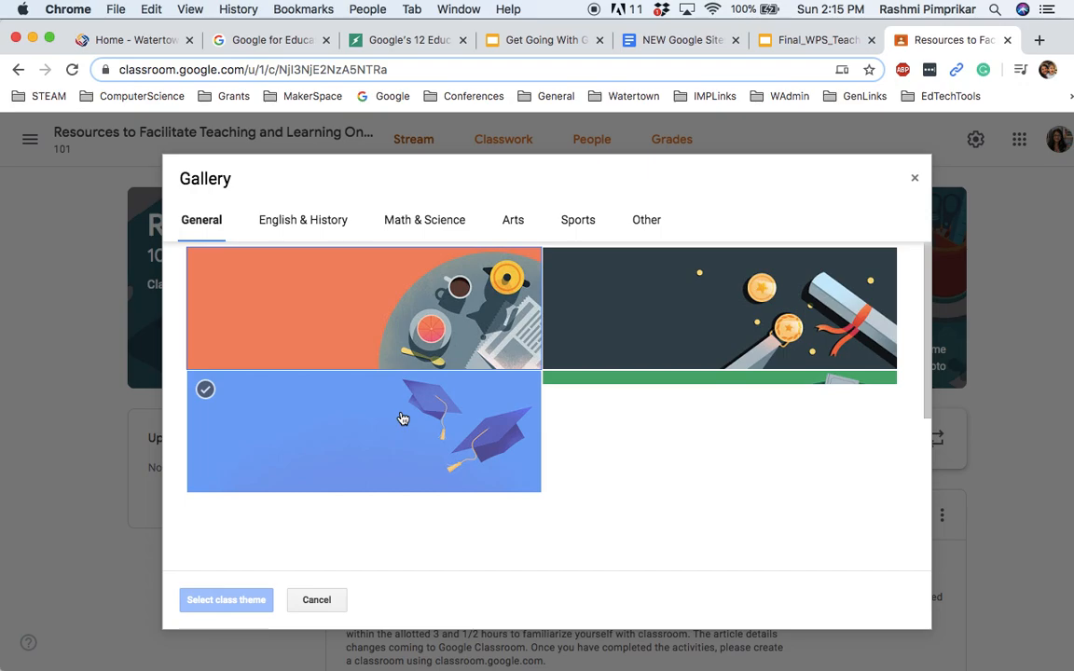
pyautogui.scroll(-5, 403, 419)
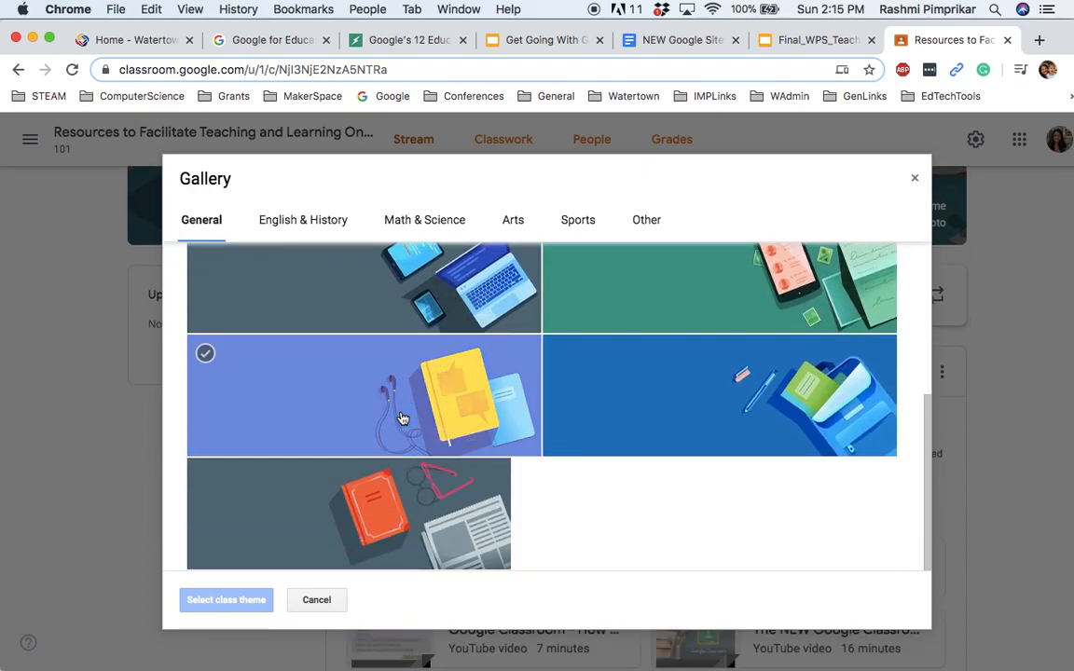
pyautogui.scroll(5, 403, 419)
pyautogui.click(312, 227)
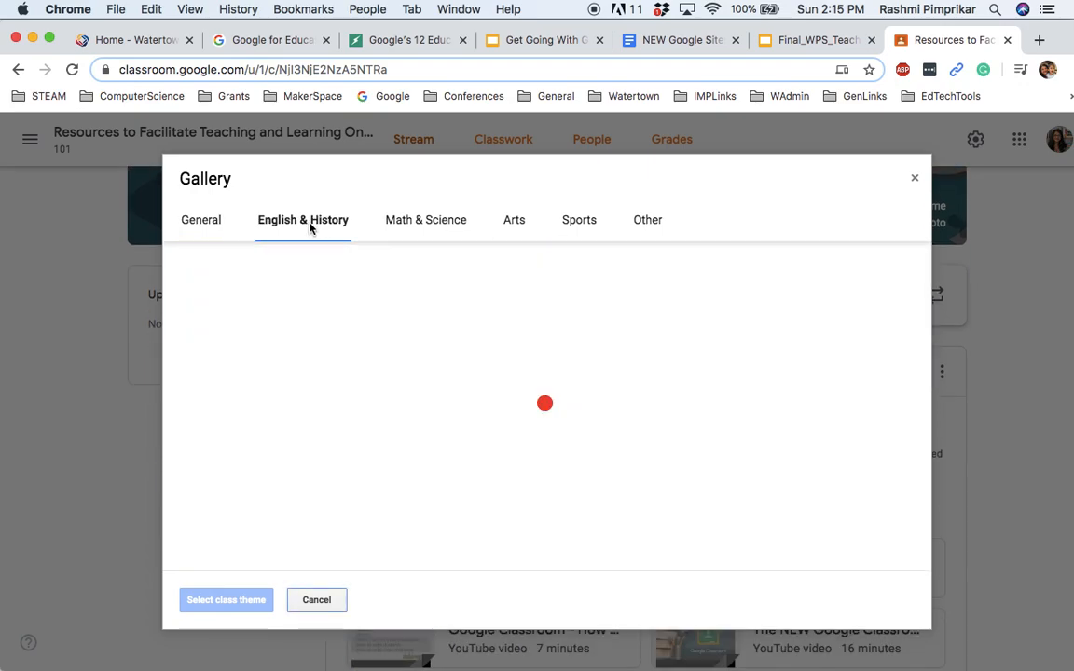
pyautogui.click(438, 223)
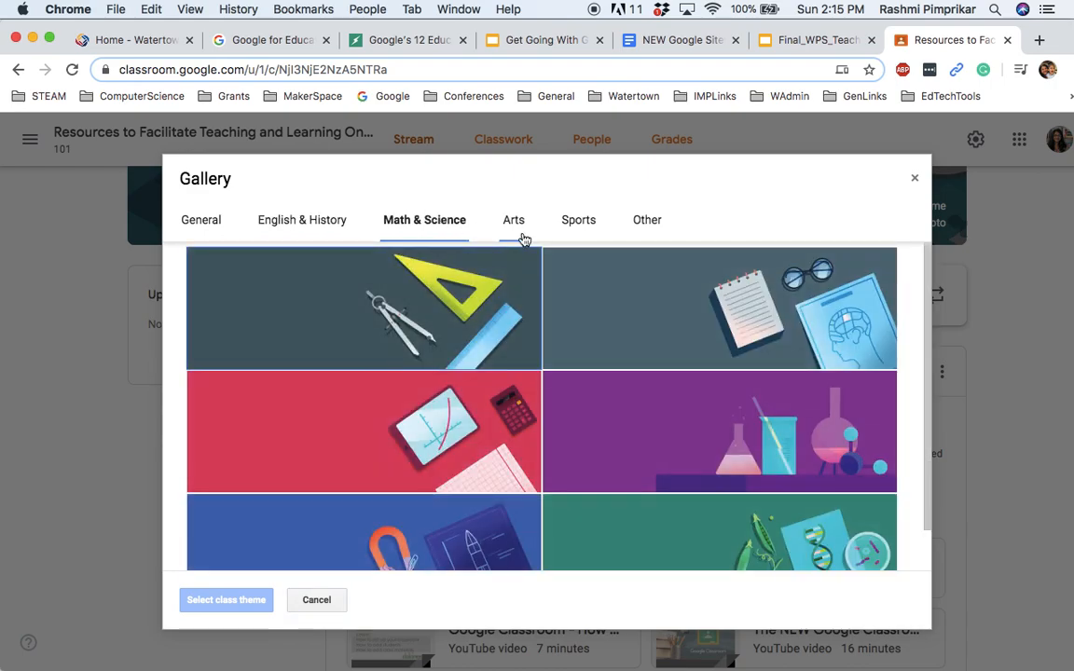
pyautogui.click(512, 222)
pyautogui.click(584, 226)
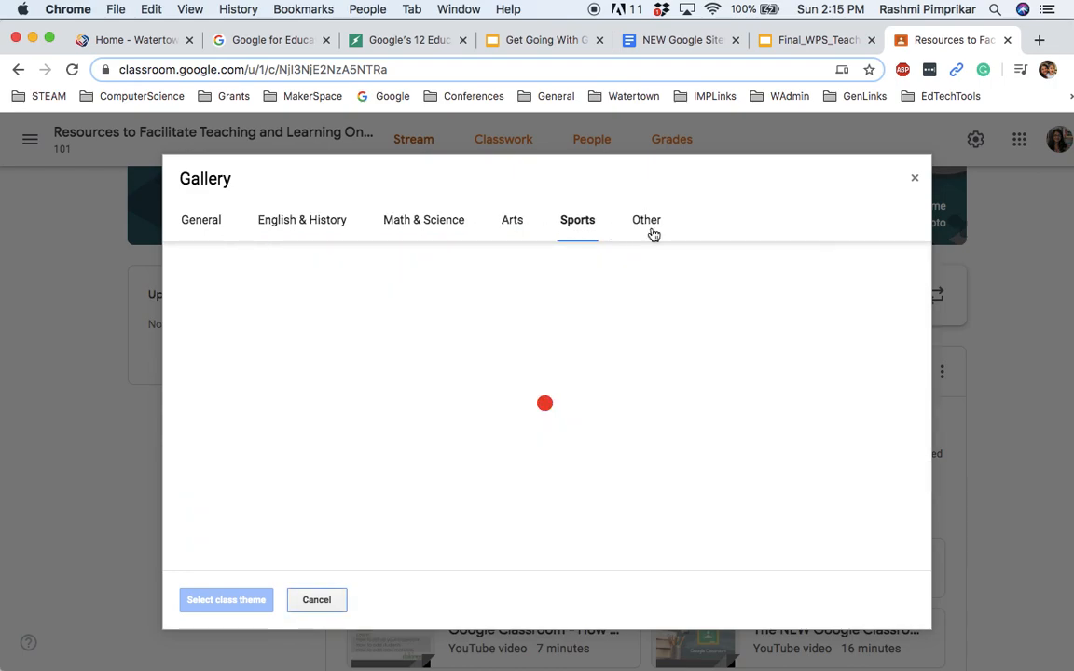
pyautogui.click(651, 226)
pyautogui.scroll(-5, 601, 428)
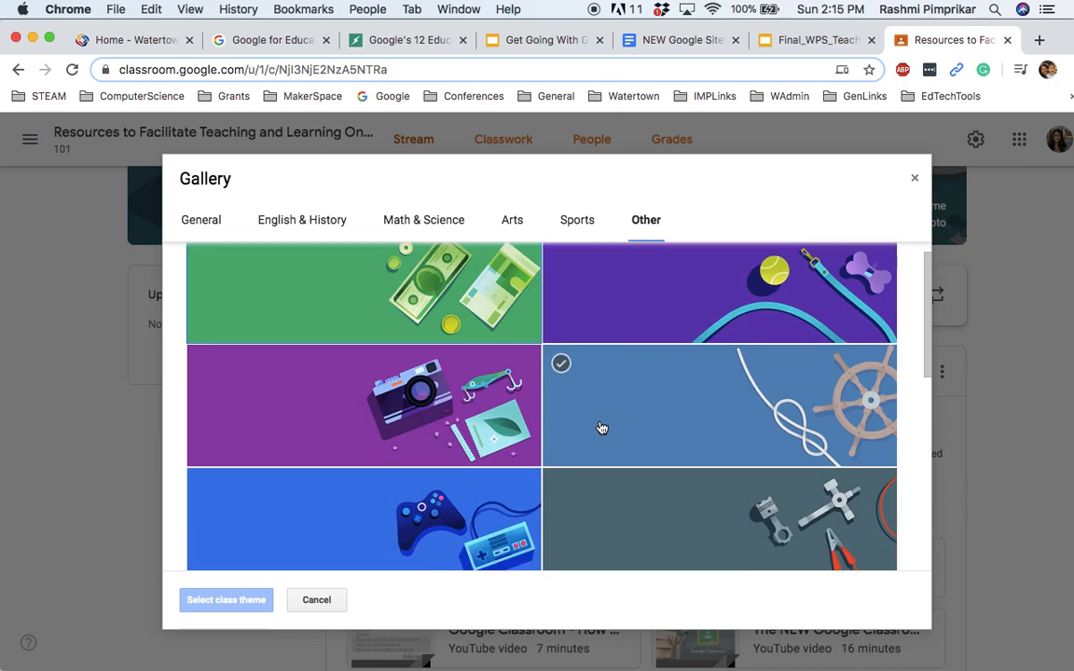
pyautogui.scroll(5, 601, 428)
pyautogui.scroll(1, 602, 428)
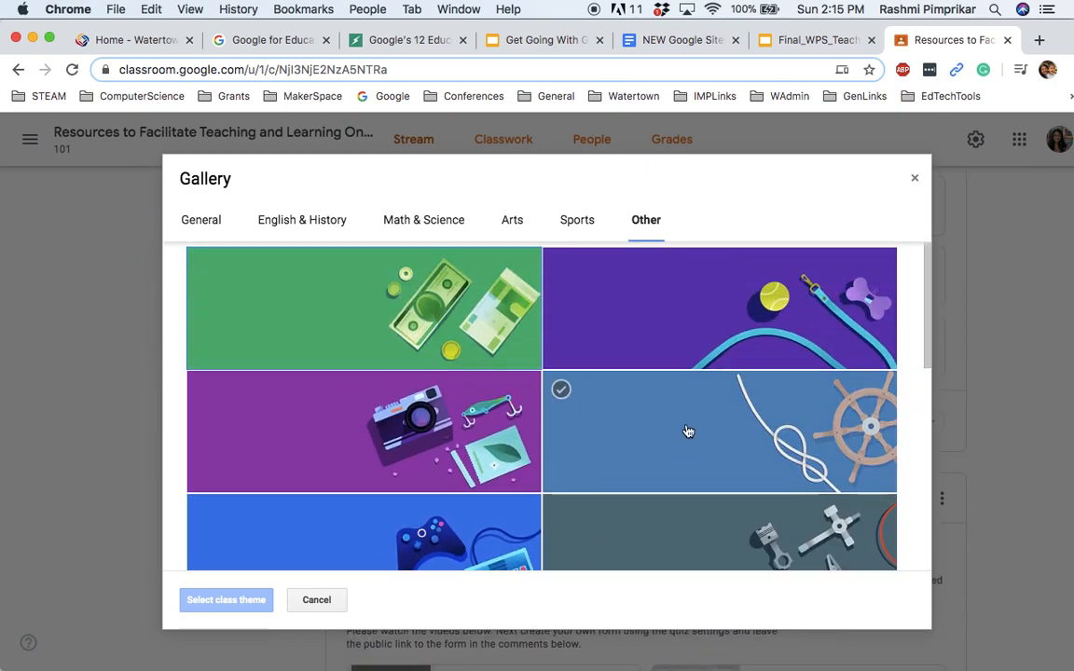
pyautogui.click(317, 600)
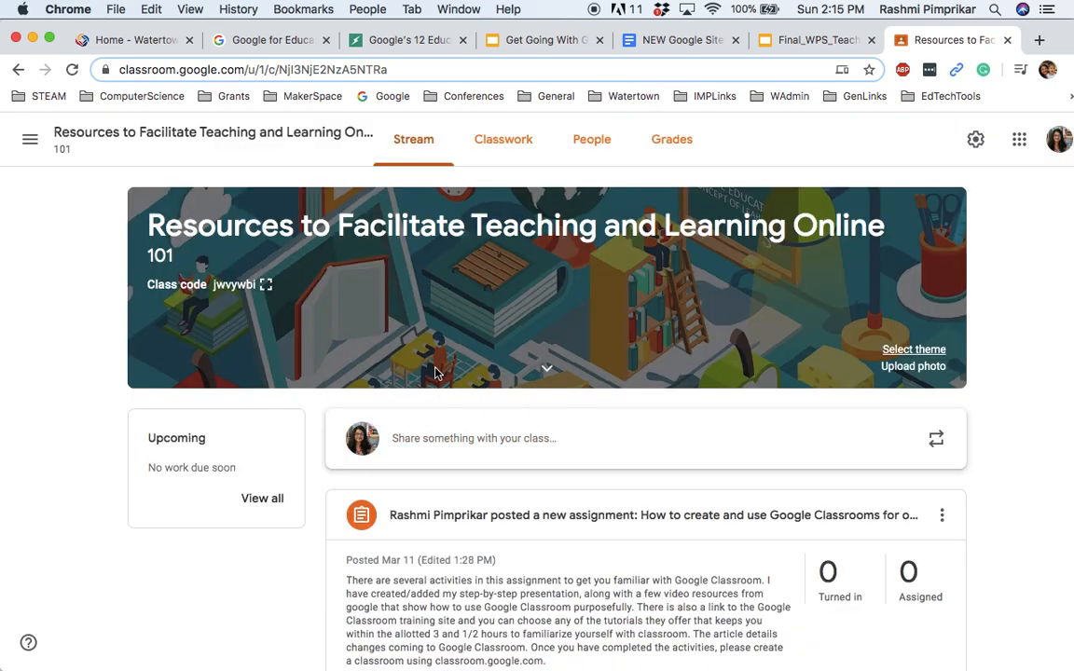
pyautogui.click(907, 373)
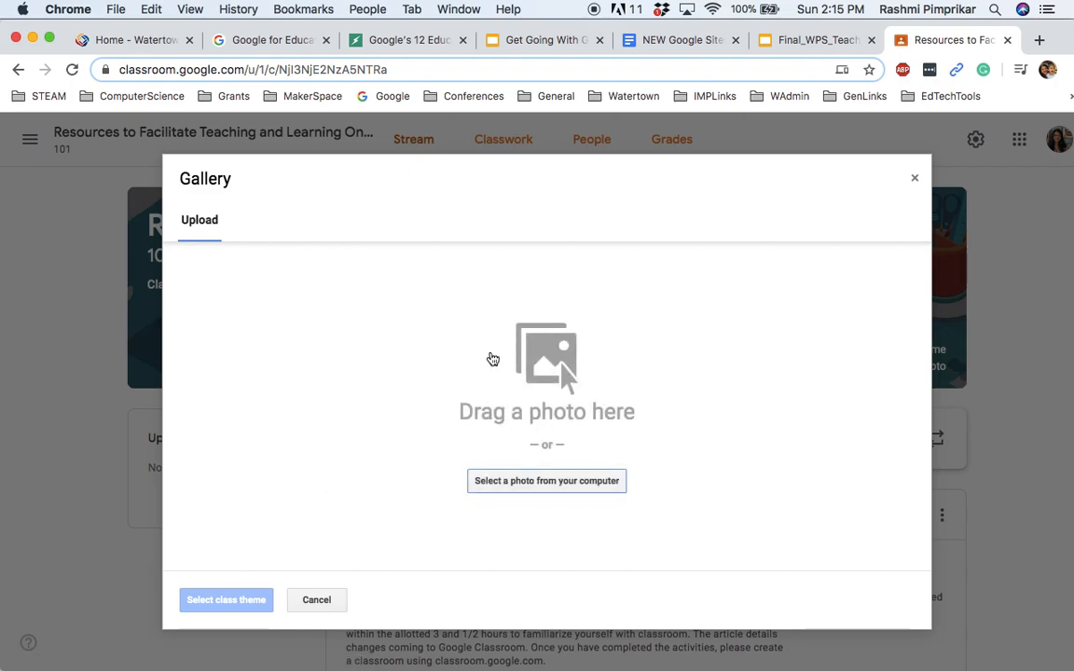
pyautogui.click(915, 177)
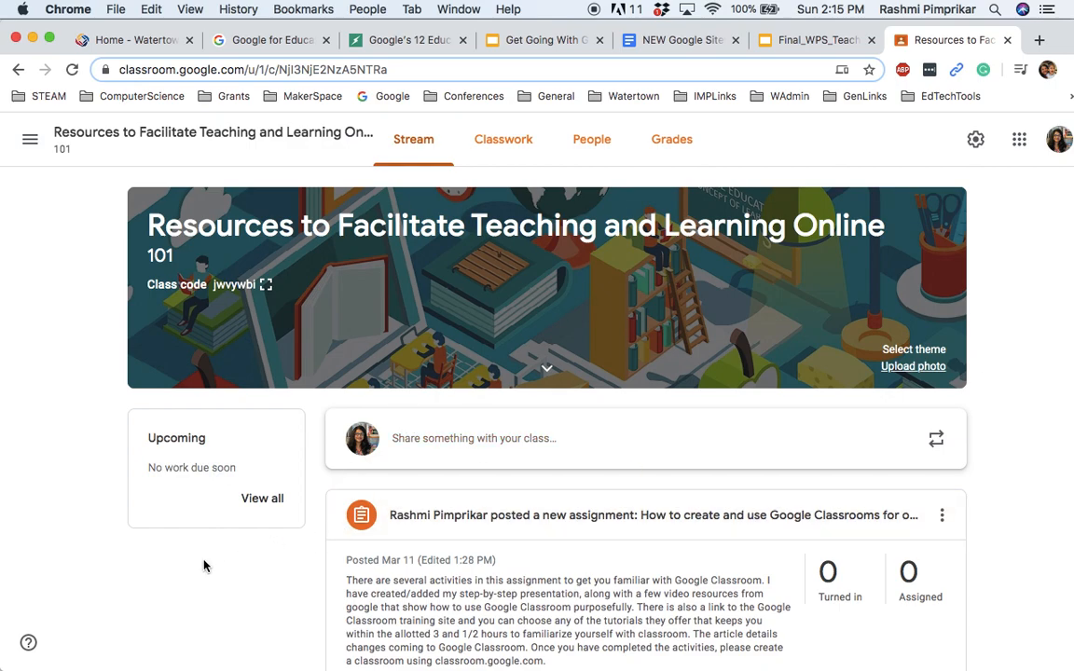
# - Look over the first Stream post and check the reusable posts of "2020 WPS Teaching and Learning with Chromebooks 101" without reusing any
pyautogui.scroll(-5, 915, 432)
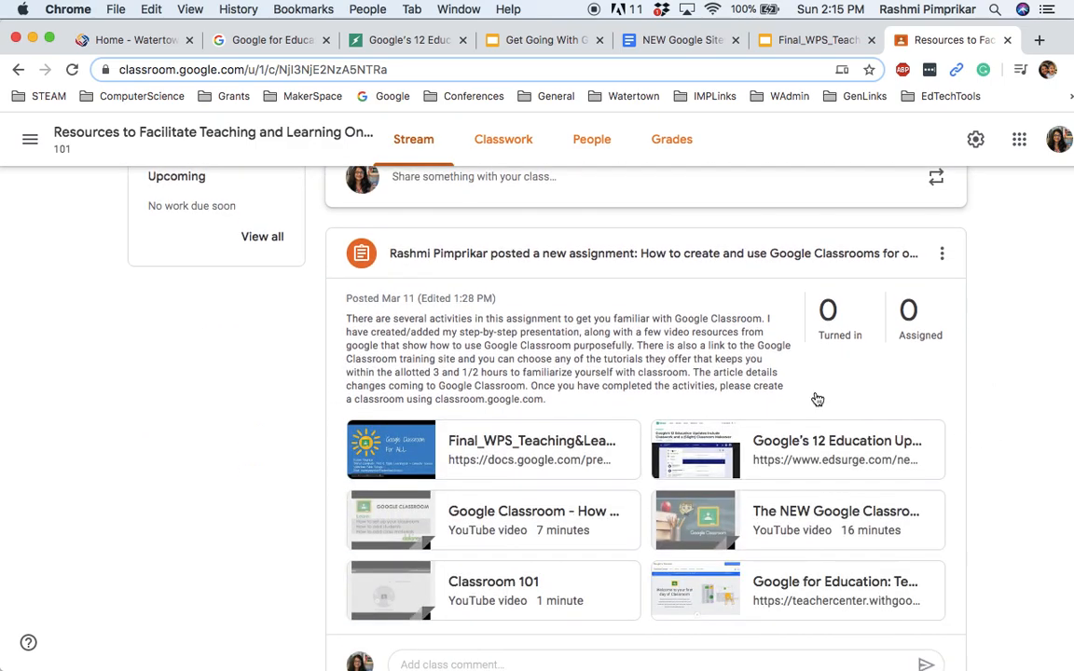
pyautogui.scroll(5, 1028, 355)
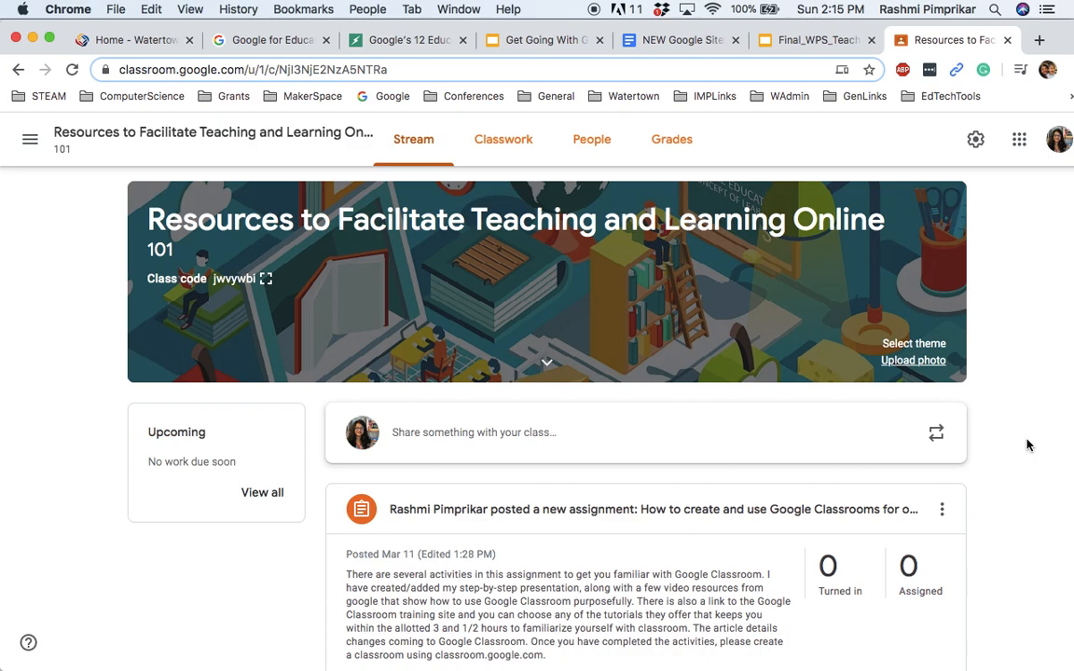
pyautogui.click(939, 437)
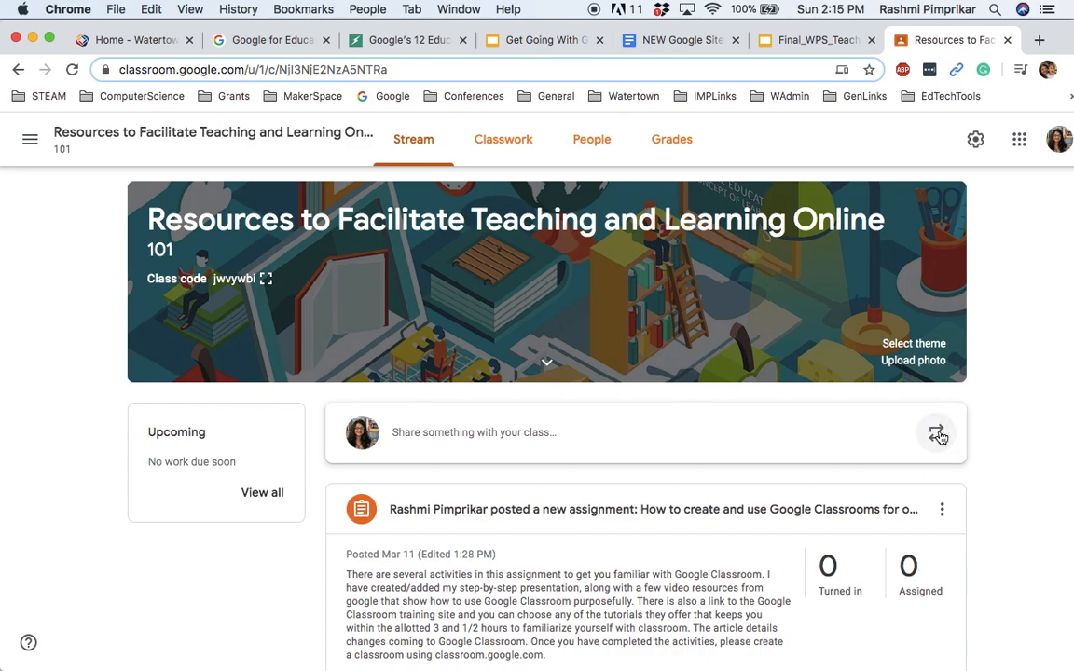
pyautogui.click(663, 504)
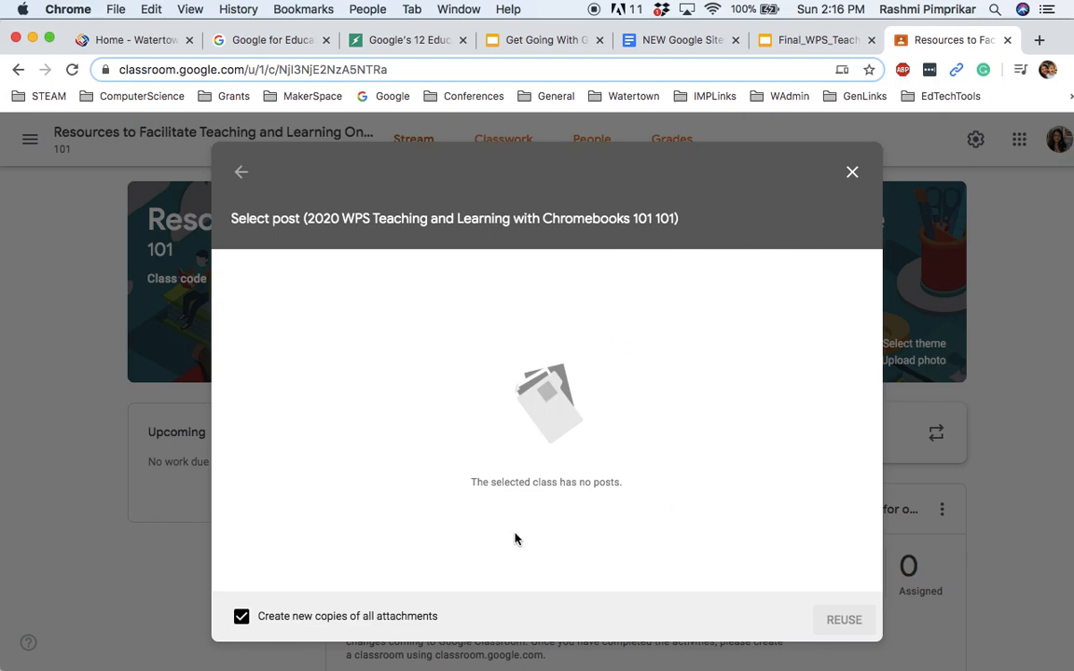
pyautogui.click(854, 174)
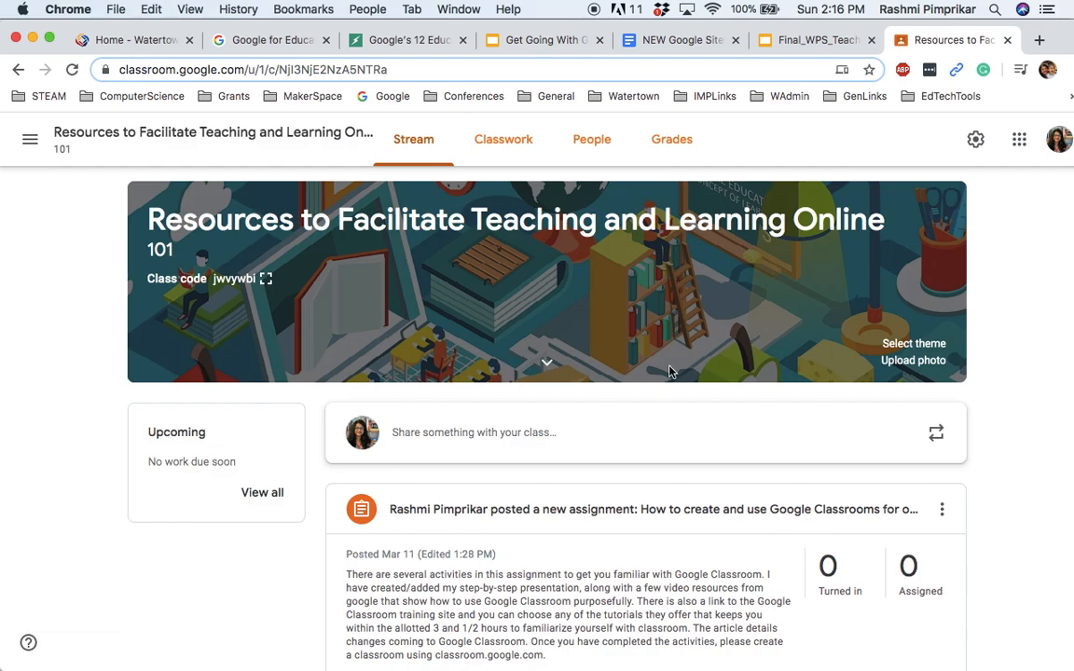
# - Review the assignment posts further down the Stream and return to the class banner
pyautogui.scroll(-7, 669, 371)
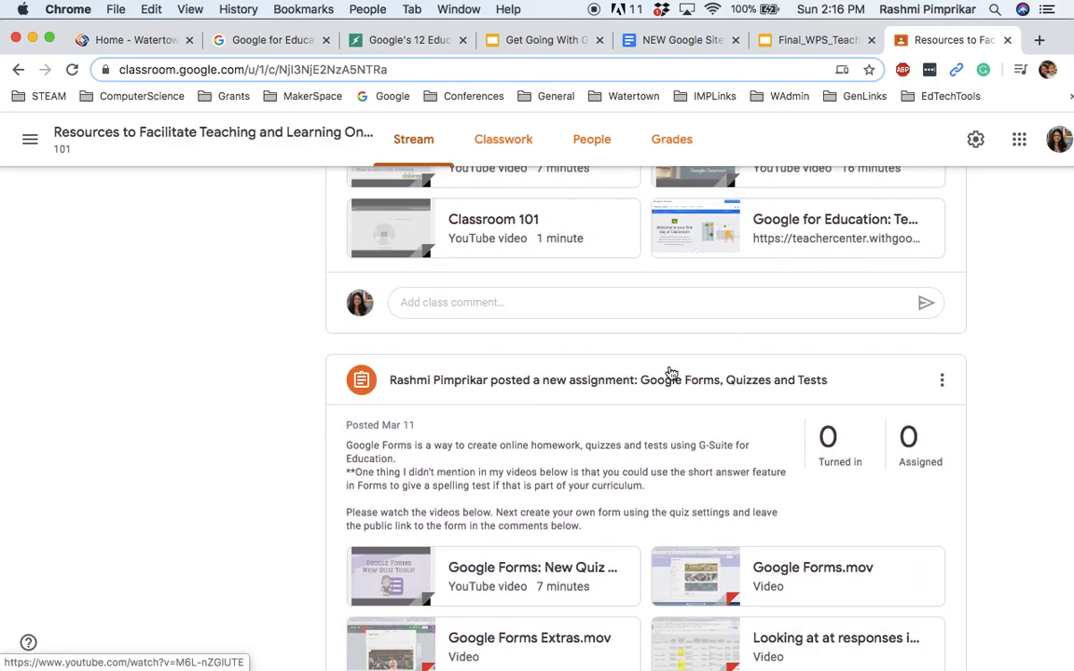
pyautogui.scroll(-3, 668, 372)
pyautogui.scroll(10, 668, 371)
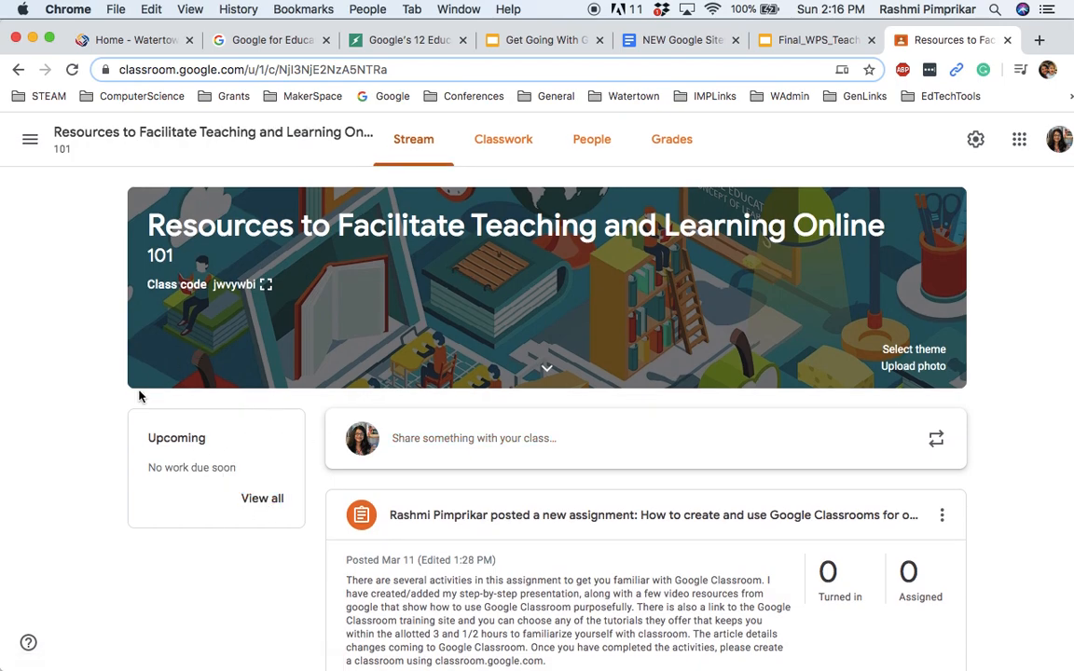
# - Open the Classwork page and review the types of items that can be created, without creating any
pyautogui.click(491, 151)
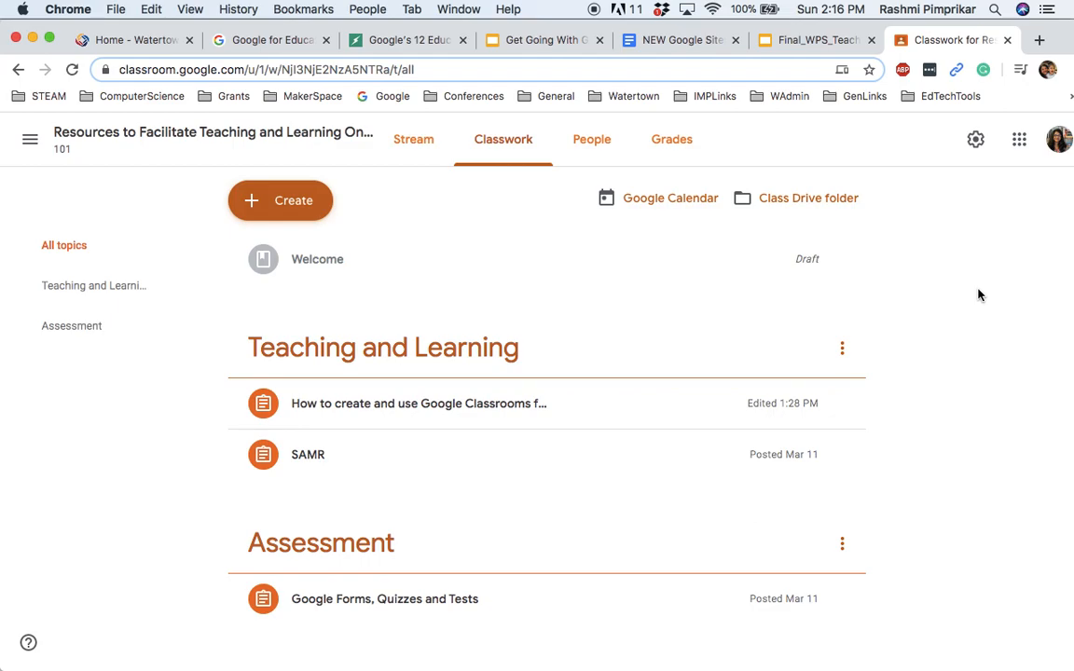
pyautogui.click(289, 211)
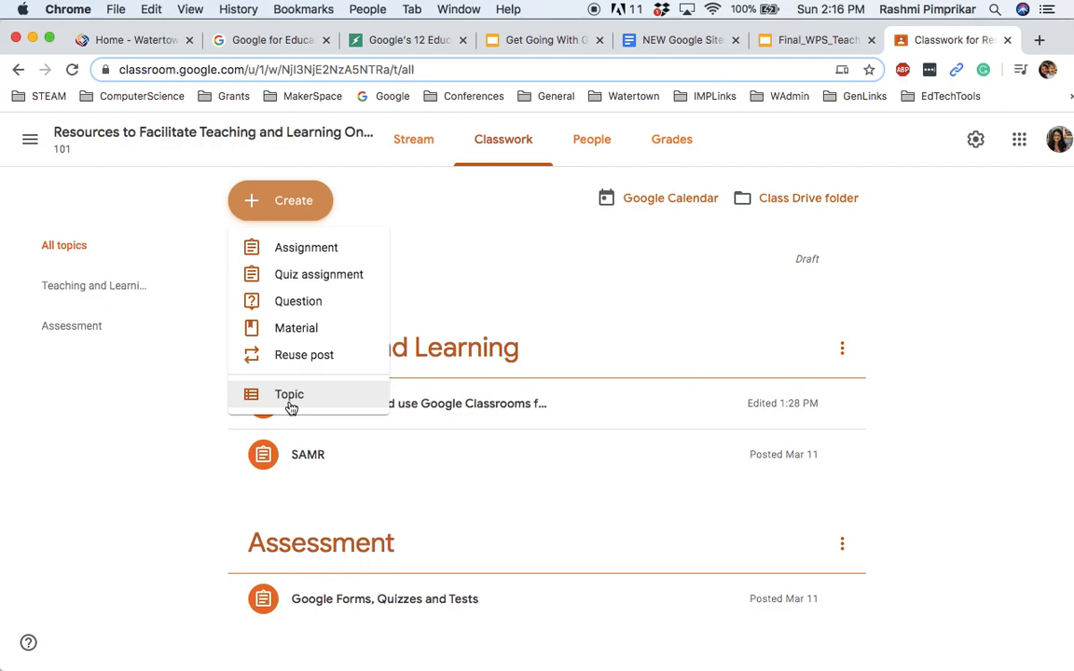
pyautogui.click(131, 357)
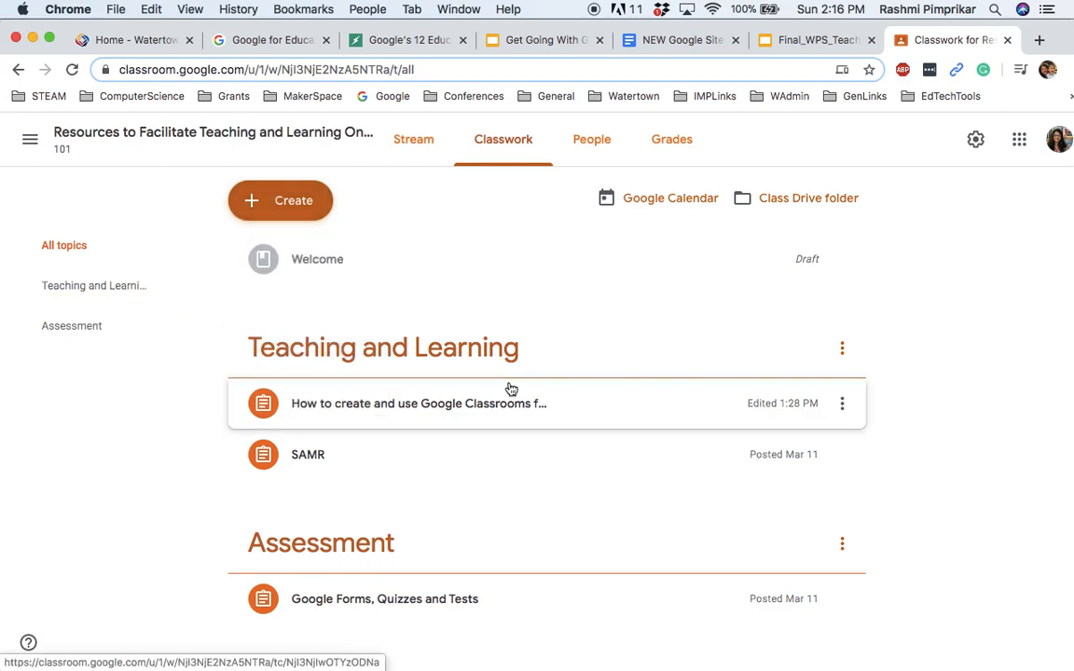
# - Expand the "How to create and use Google Classrooms" assignment under Teaching and Learning and review its instructions and attachments
pyautogui.scroll(-1, 241, 457)
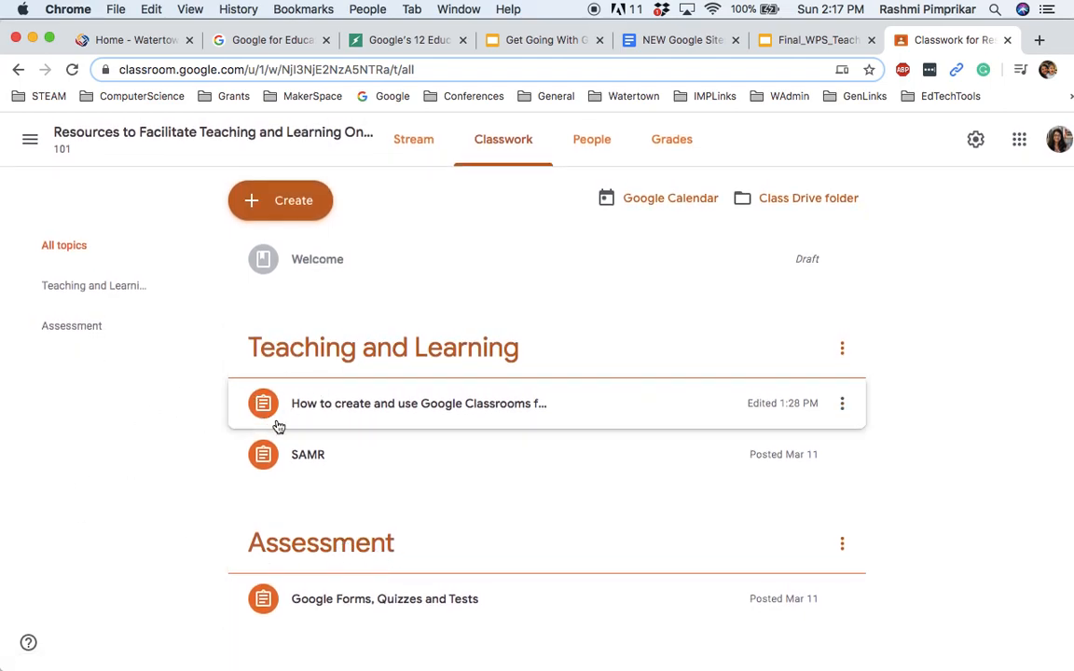
pyautogui.click(351, 407)
pyautogui.scroll(-5, 505, 371)
pyautogui.scroll(4, 480, 383)
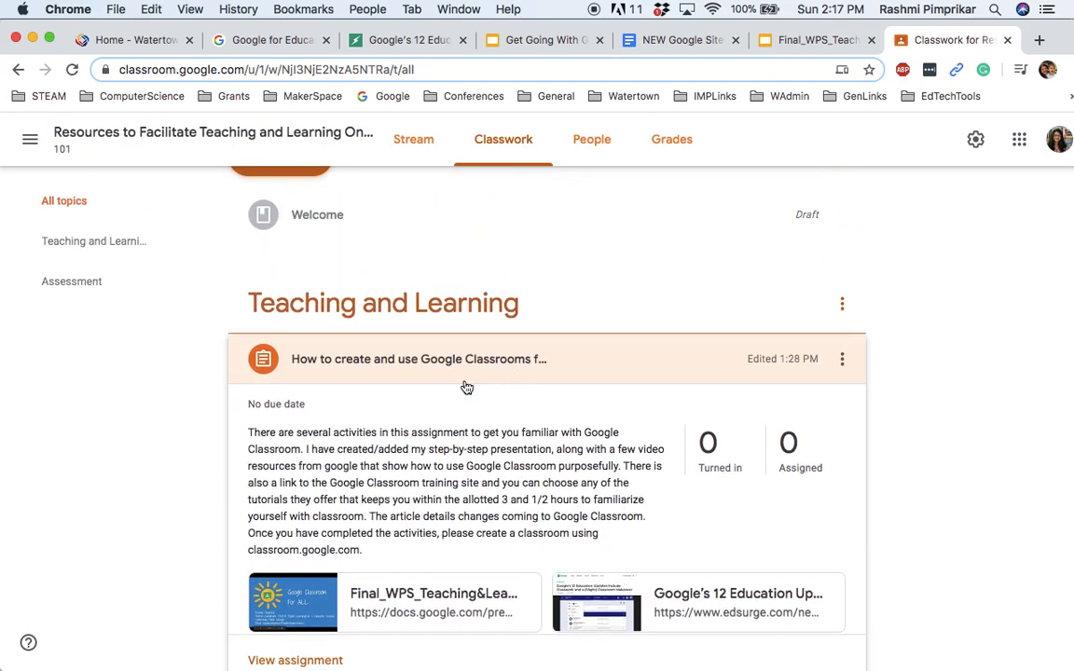
pyautogui.scroll(-3, 444, 456)
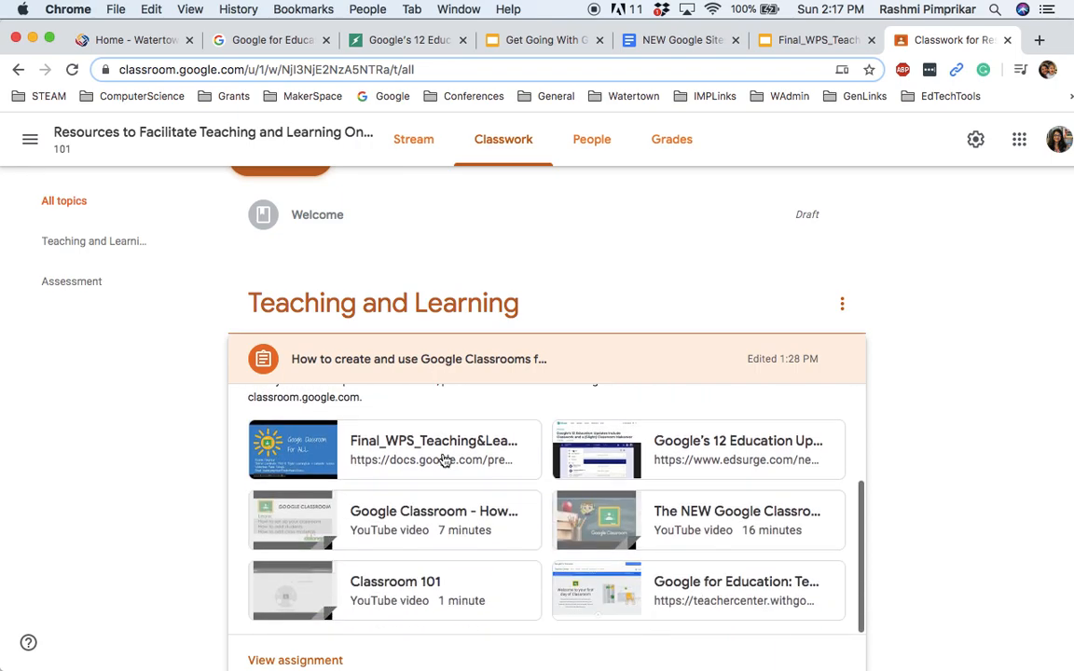
pyautogui.scroll(-3, 442, 457)
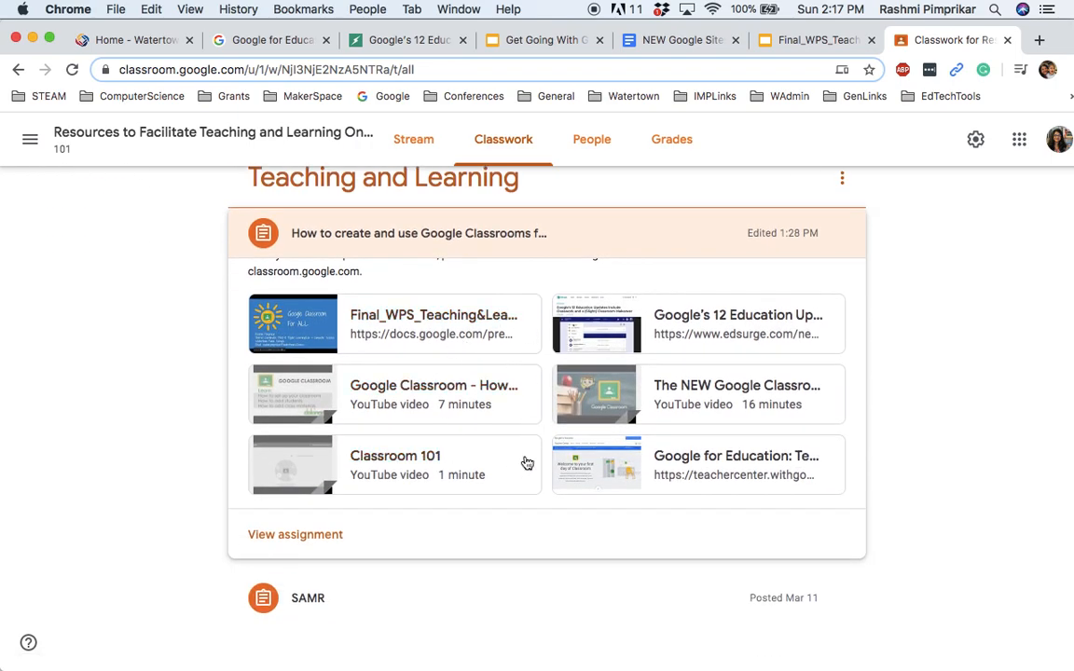
pyautogui.scroll(6, 409, 528)
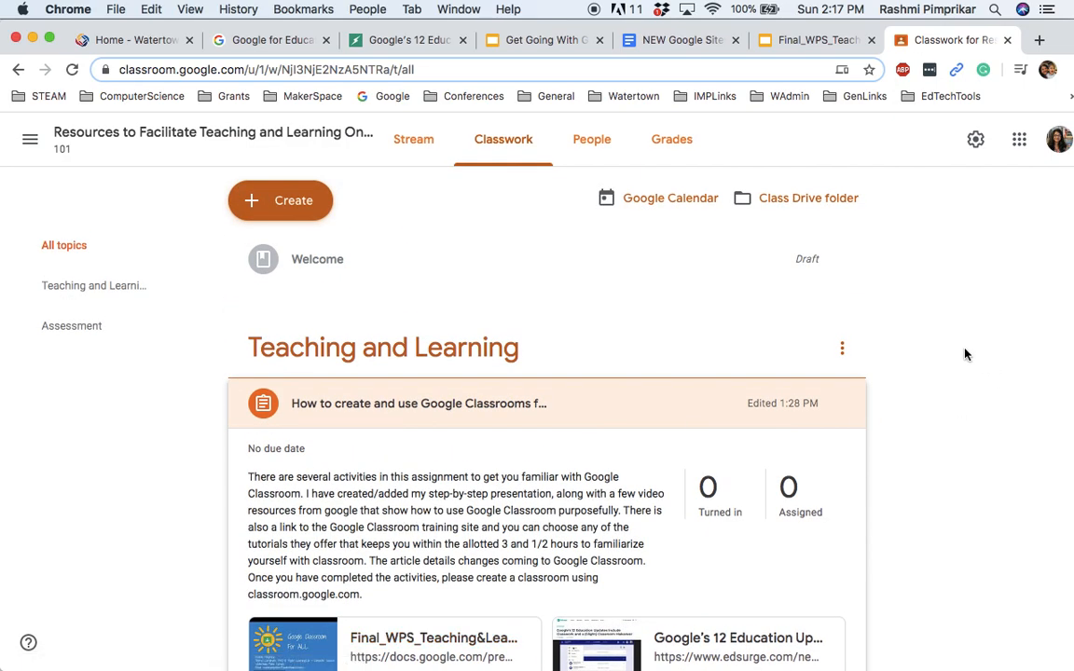
# - Create a new assignment titled "How to use google sites for teaching and learning"
pyautogui.click(285, 209)
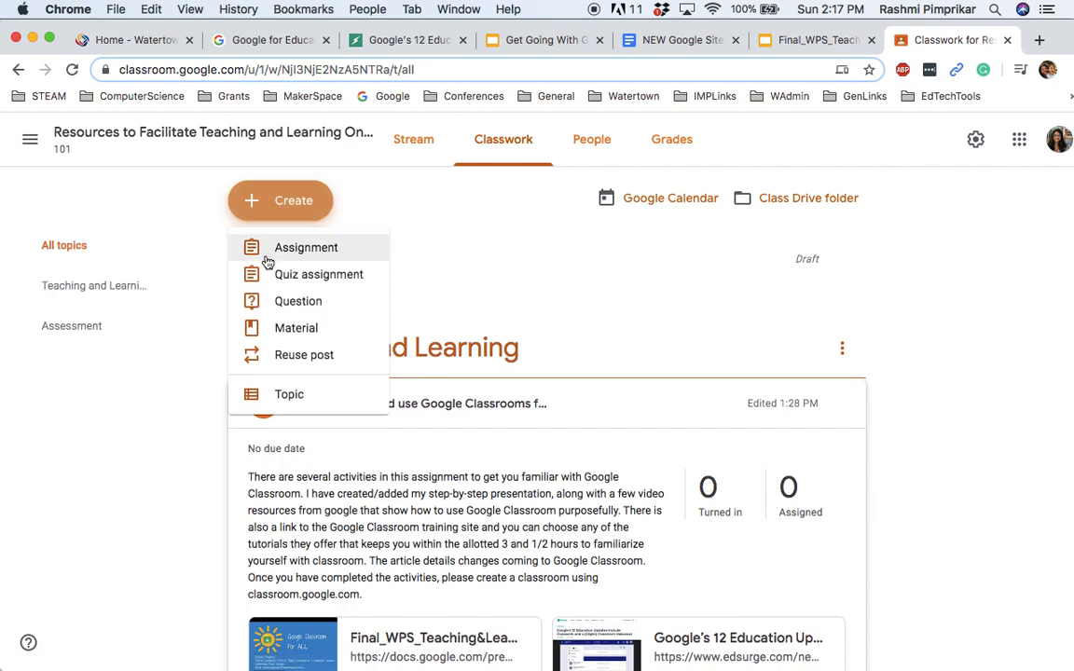
pyautogui.click(280, 250)
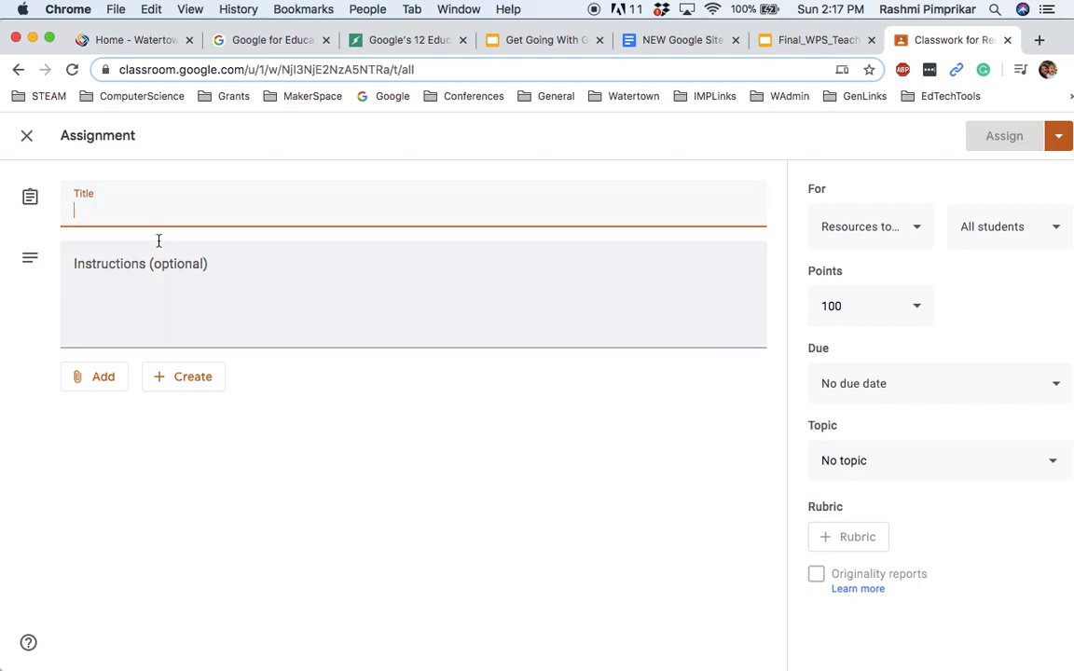
pyautogui.write('How to ')
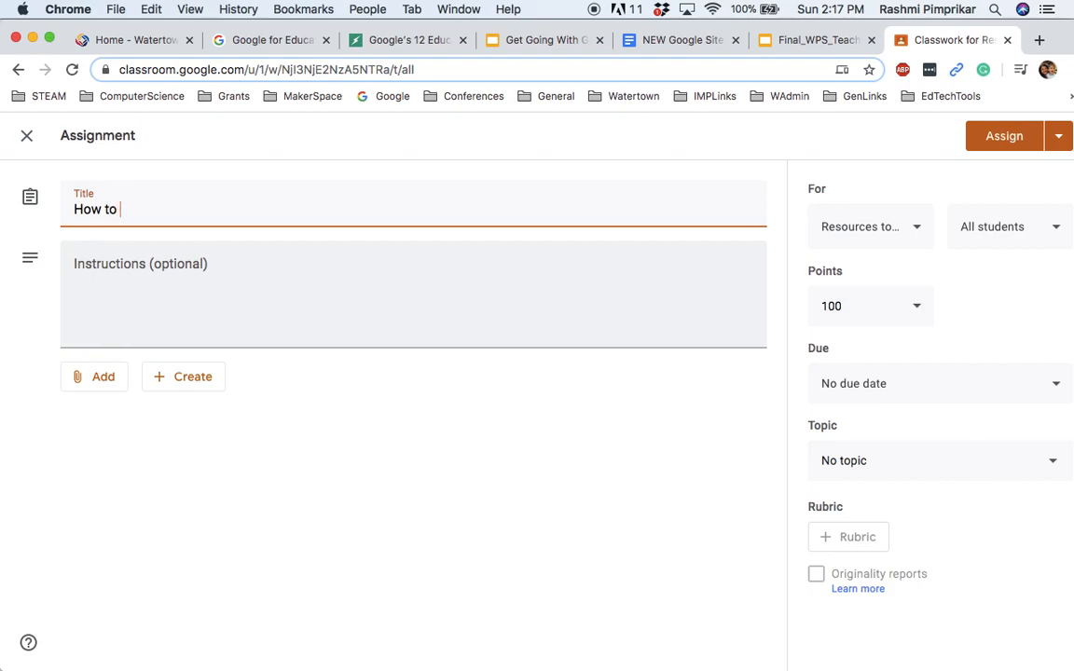
pyautogui.write('use google si')
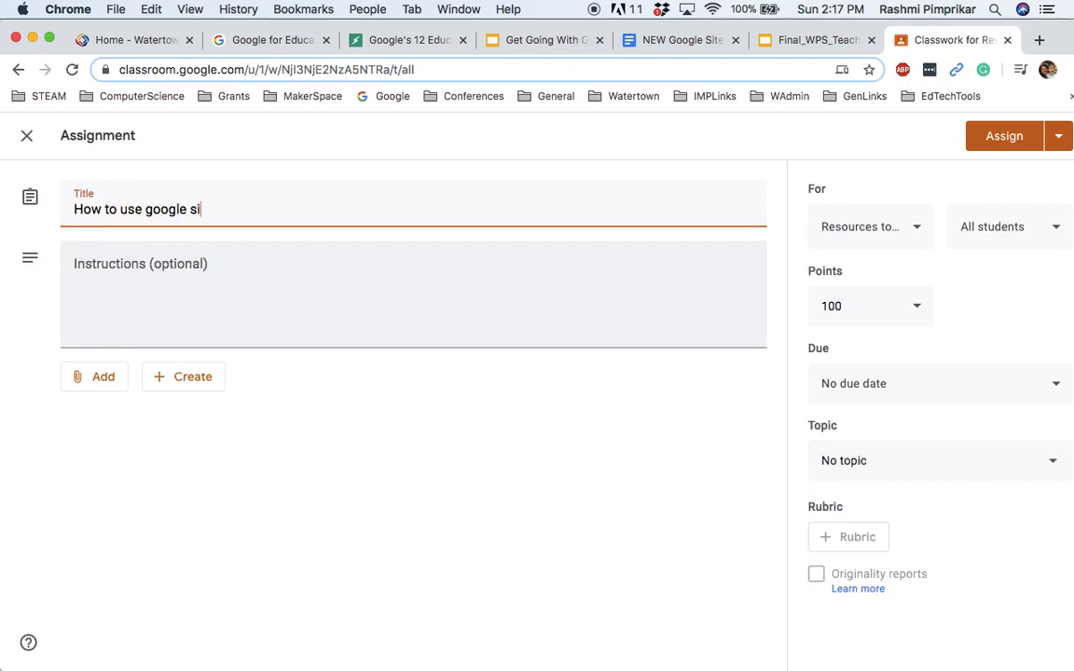
pyautogui.write('tes to')
pyautogui.press('BackSpace')
pyautogui.press('BackSpace')
pyautogui.press('BackSpace')
pyautogui.write('for teaching and learning')
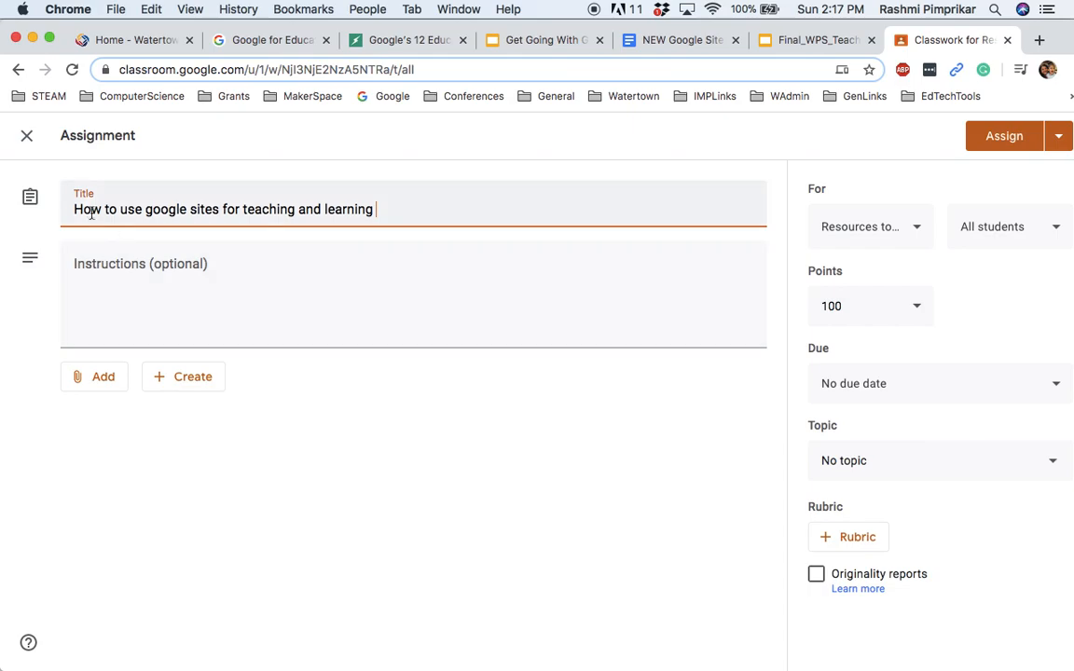
# - Reword the assignment title to "How to use google sites to facilitate online teaching and learning"
pyautogui.click(237, 210)
pyautogui.press('BackSpace')
pyautogui.press('BackSpace')
pyautogui.press('BackSpace')
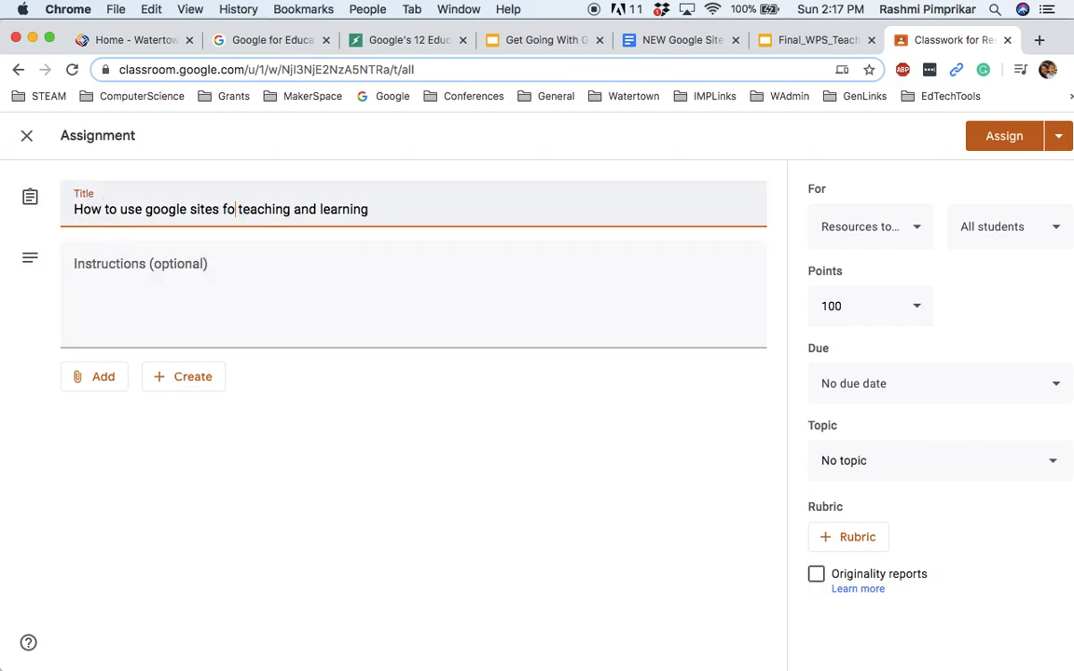
pyautogui.write('to facilitate')
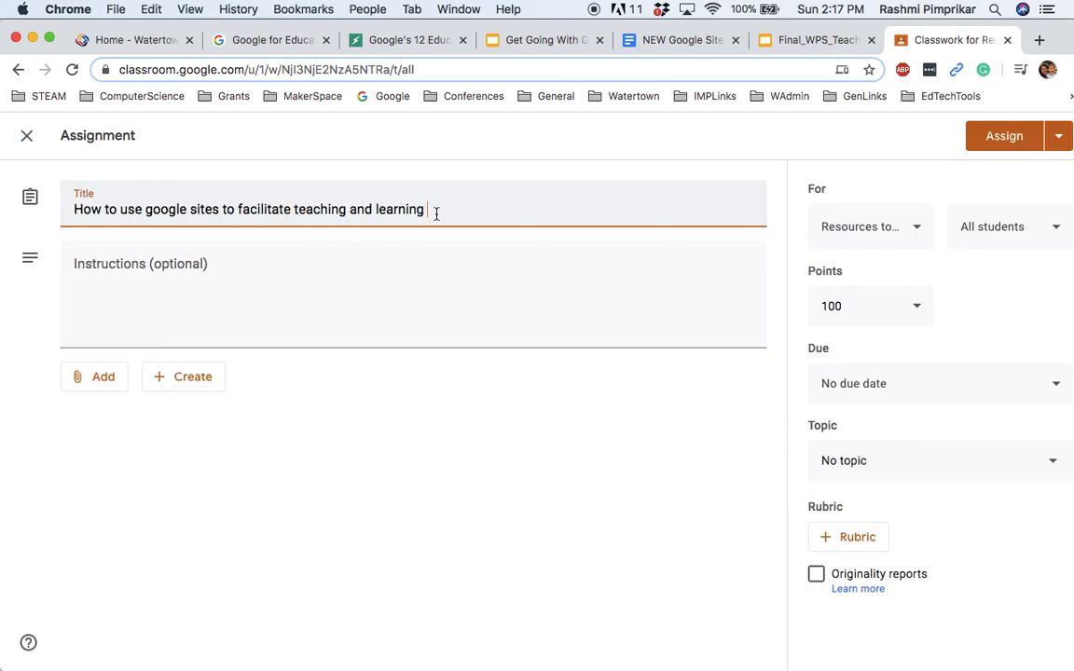
pyautogui.click(291, 211)
pyautogui.write('online')
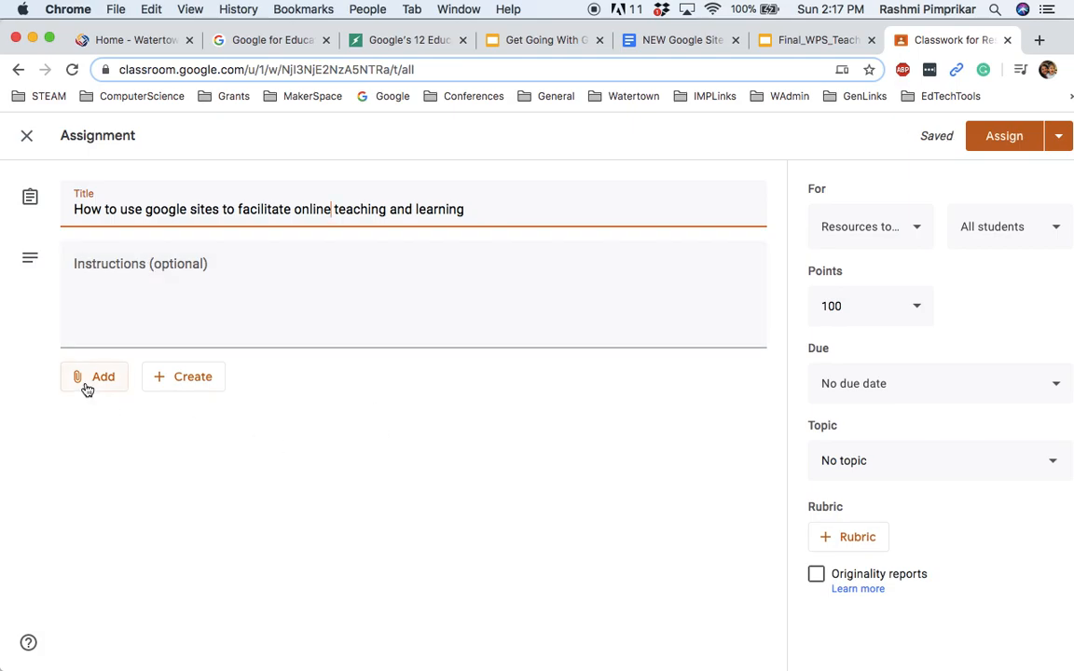
pyautogui.click(350, 497)
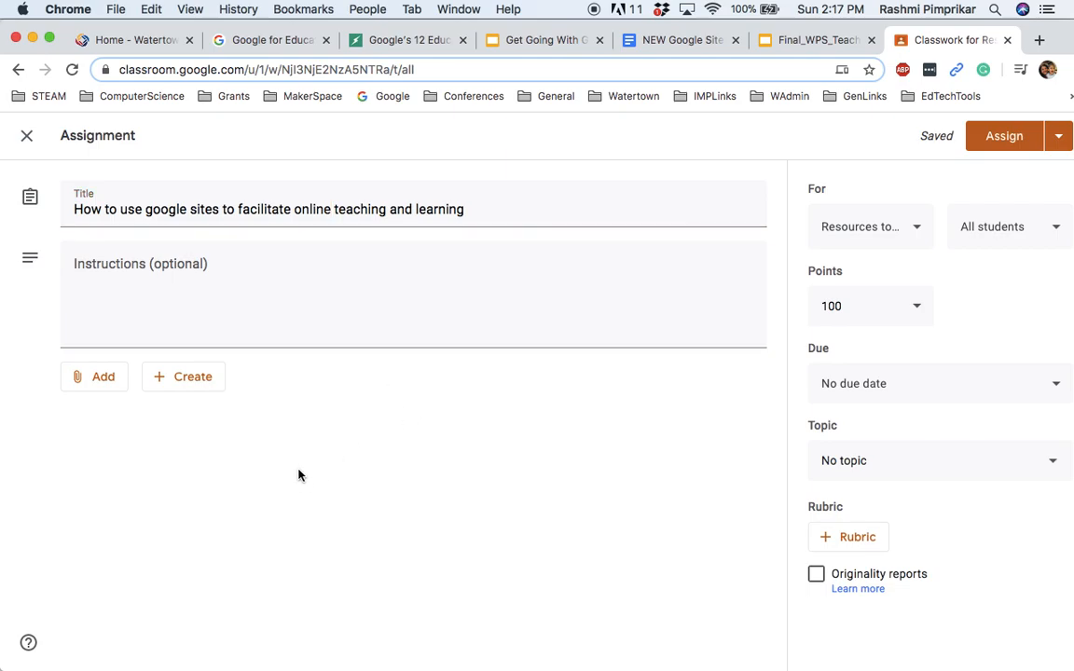
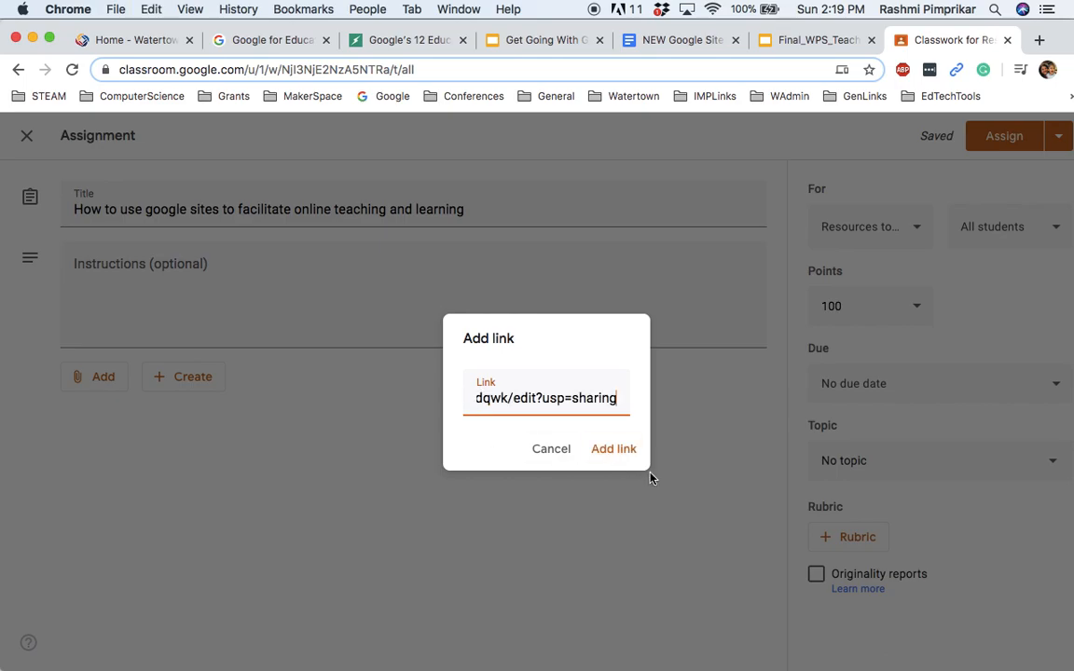
# - Attach the "Get Going With Google Sites!" slides by link and review the student access options, keeping "Students can view file"
pyautogui.click(625, 450)
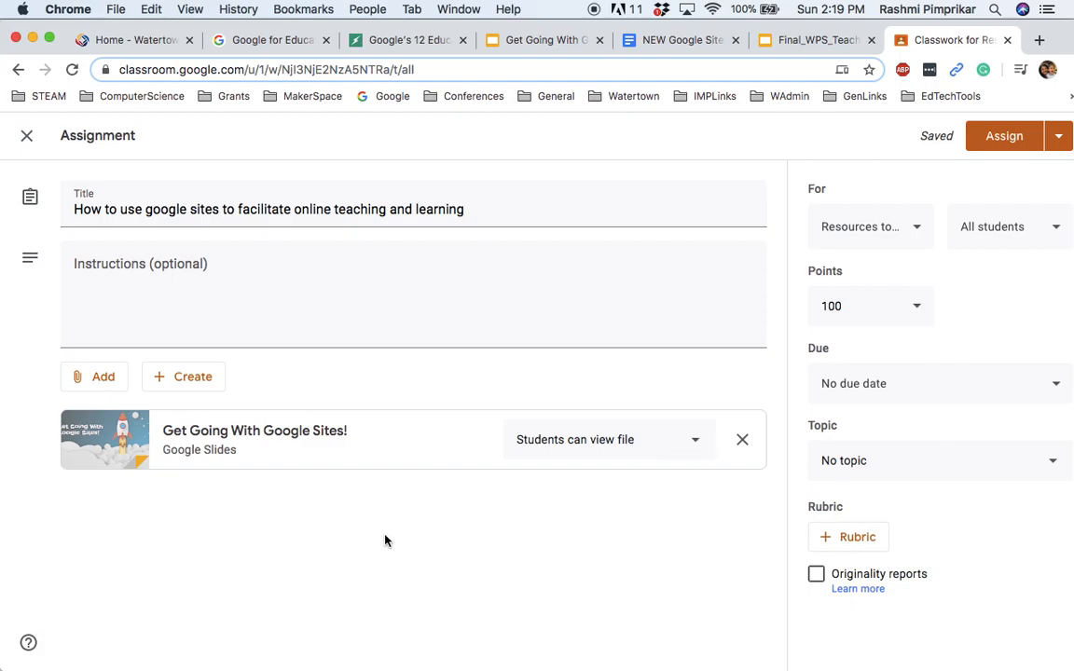
pyautogui.click(695, 445)
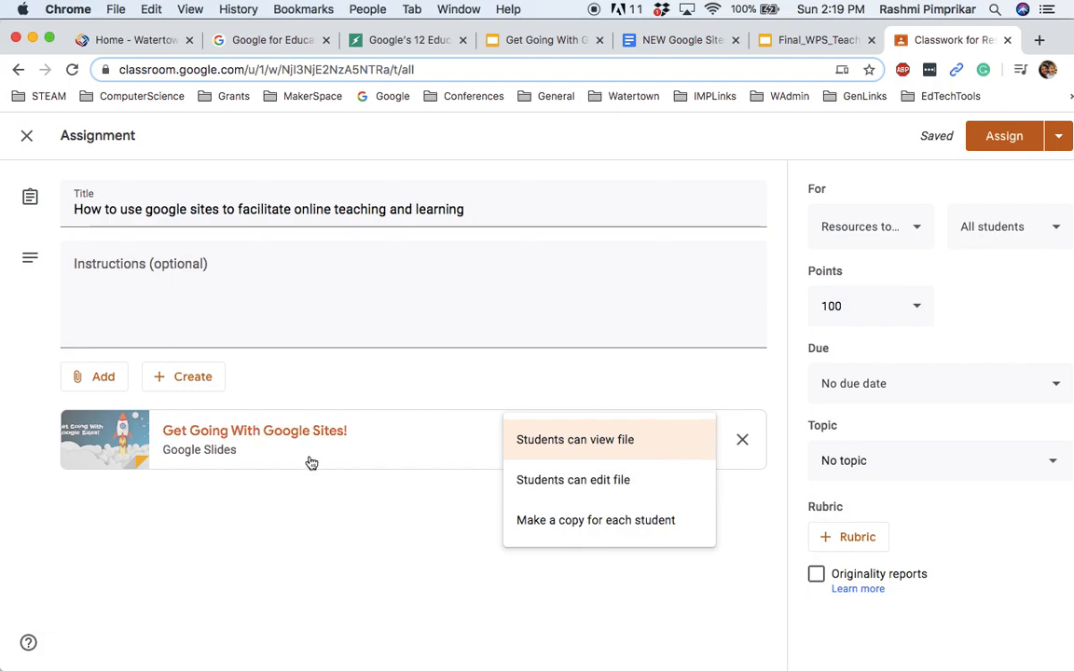
pyautogui.click(349, 585)
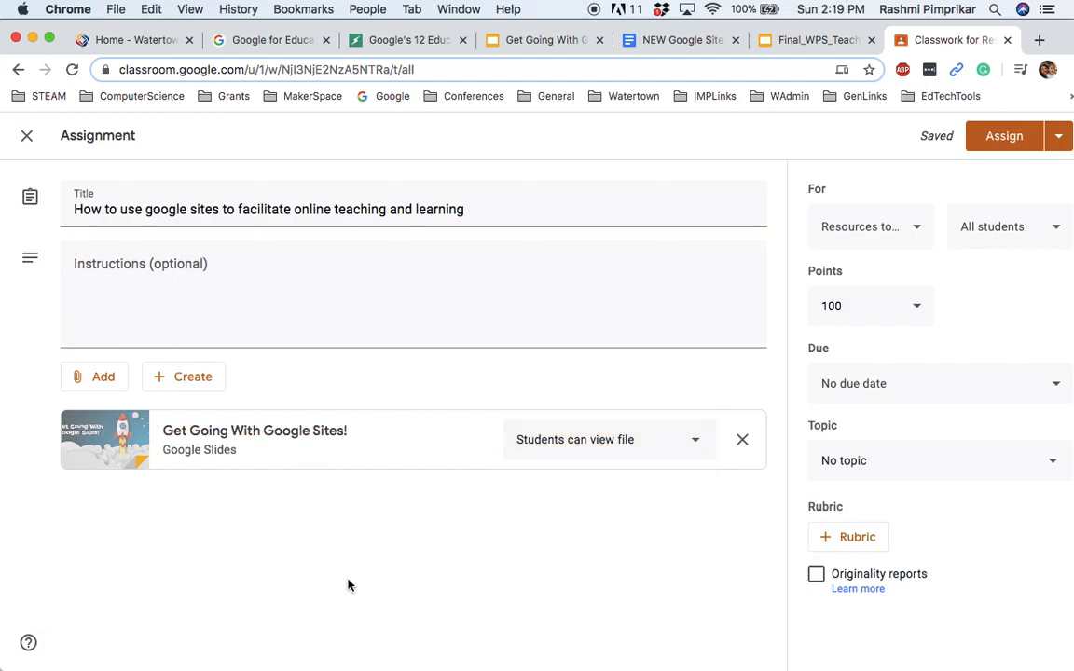
# - Switch to the "NEW Google Sites Cheat Sheet" document in Google Docs and download it as a PDF document
pyautogui.click(102, 376)
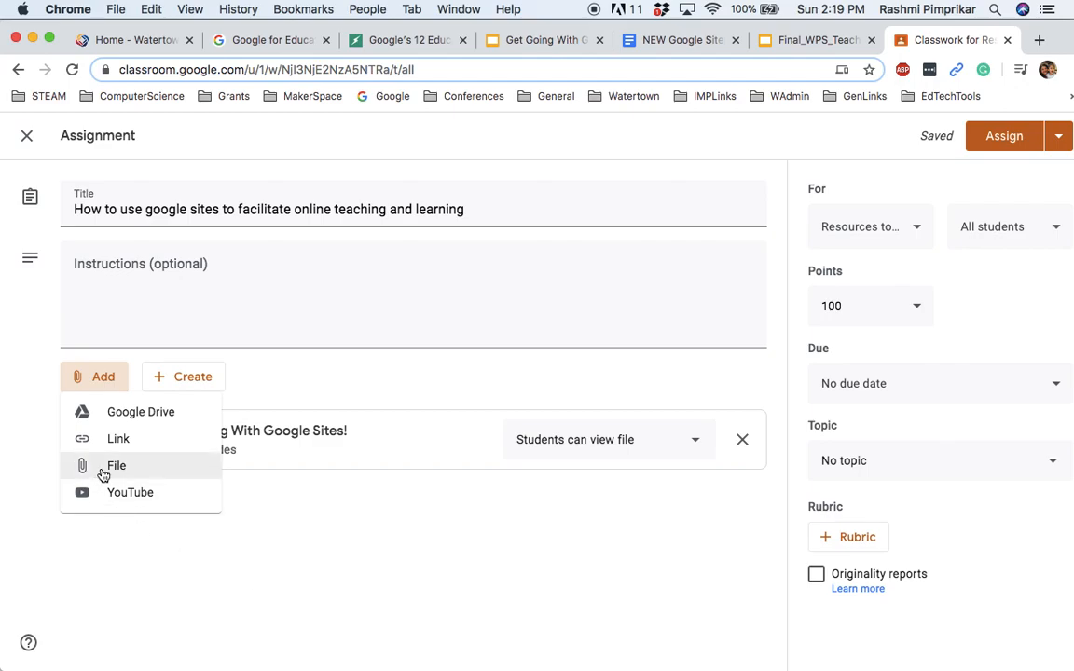
pyautogui.click(371, 578)
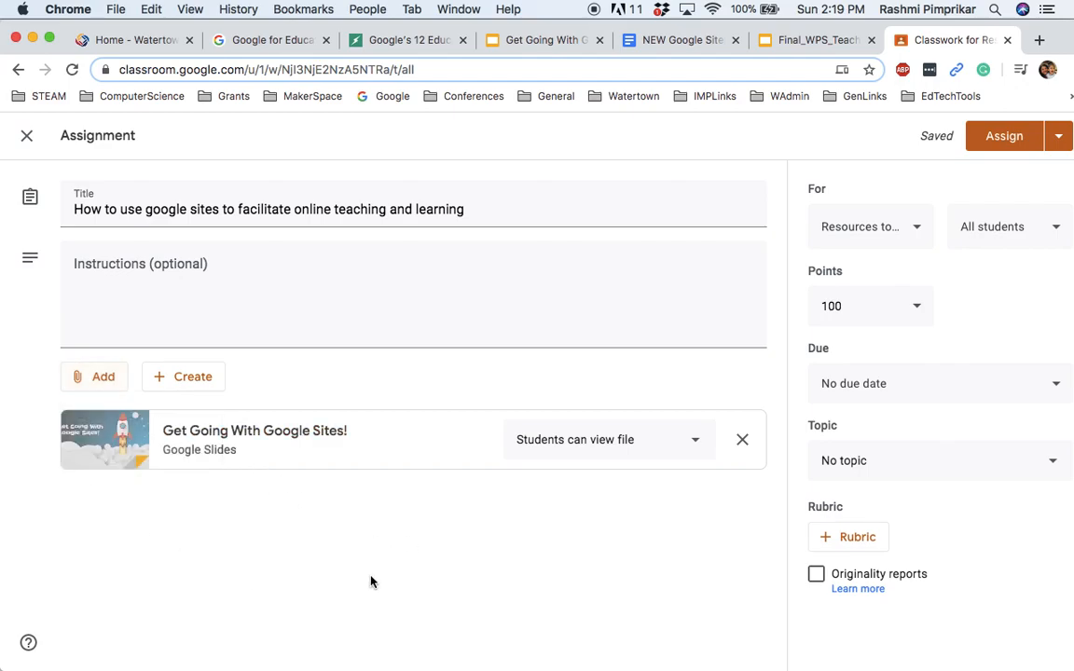
pyautogui.click(681, 40)
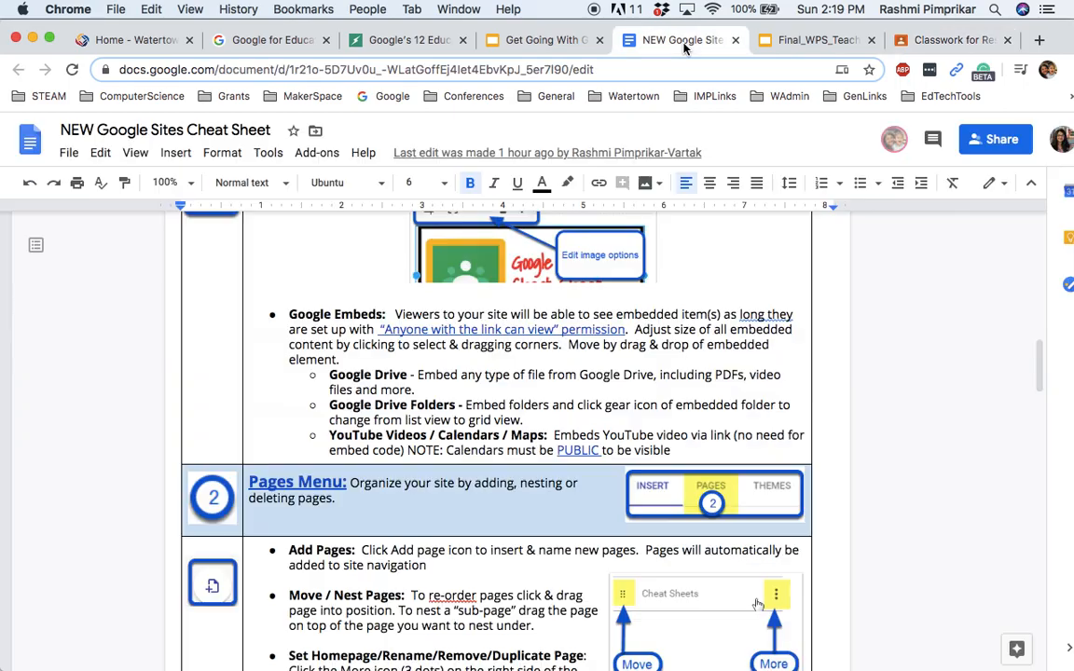
pyautogui.click(63, 150)
pyautogui.moveTo(107, 320)
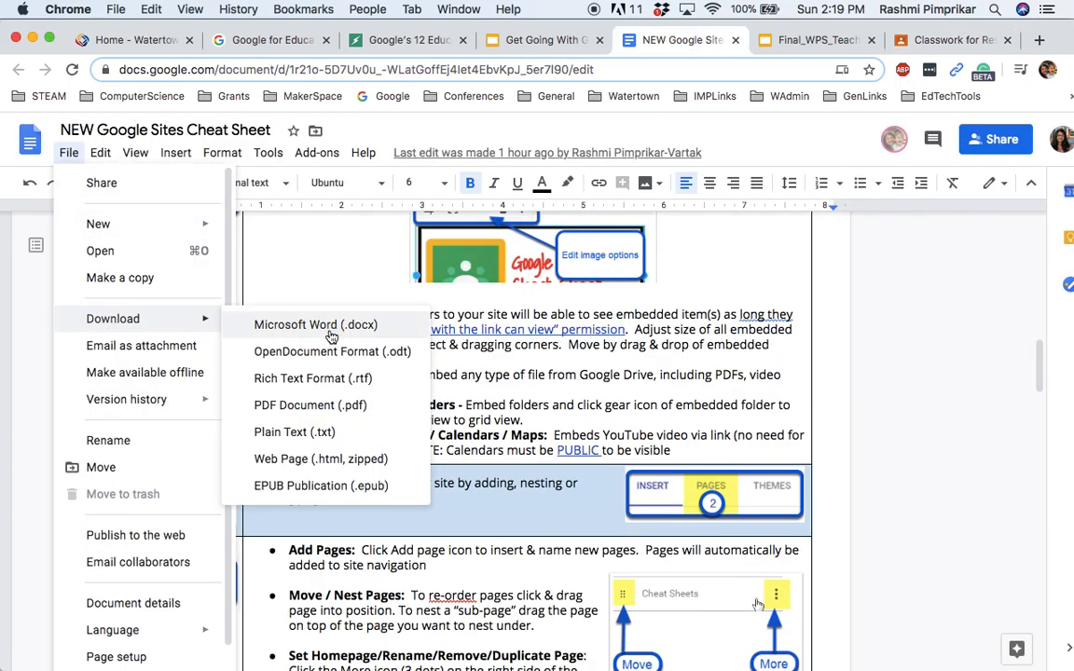
pyautogui.click(293, 405)
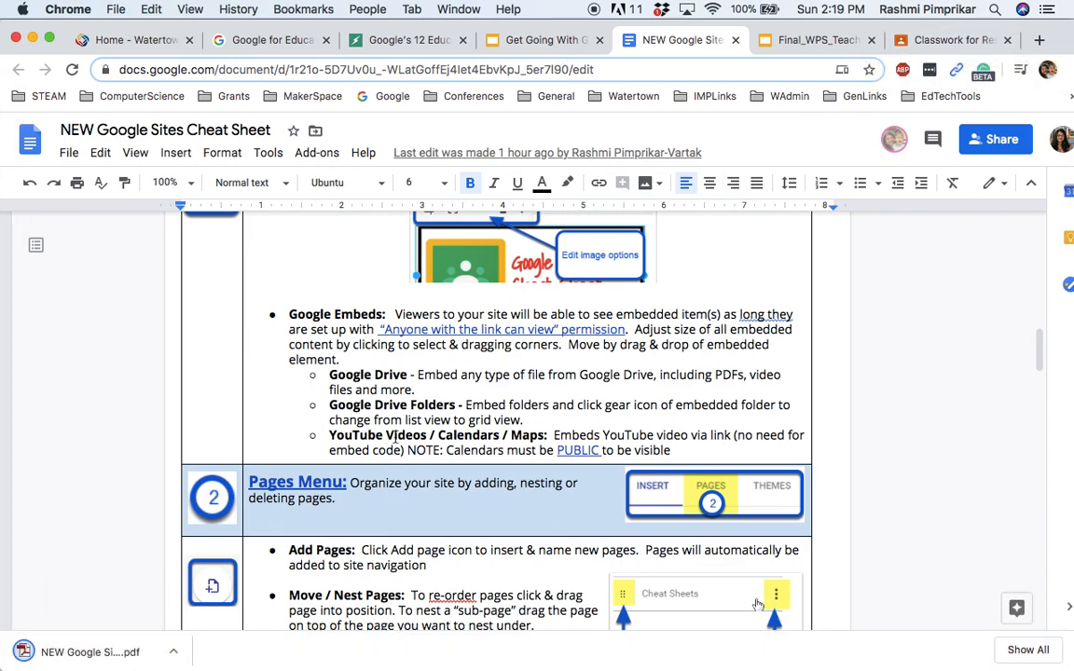
# - Return to the Classroom assignment and attach "NEW Google Sites Cheat Sheet (1).pdf" by uploading it from the Downloads folder
pyautogui.click(946, 39)
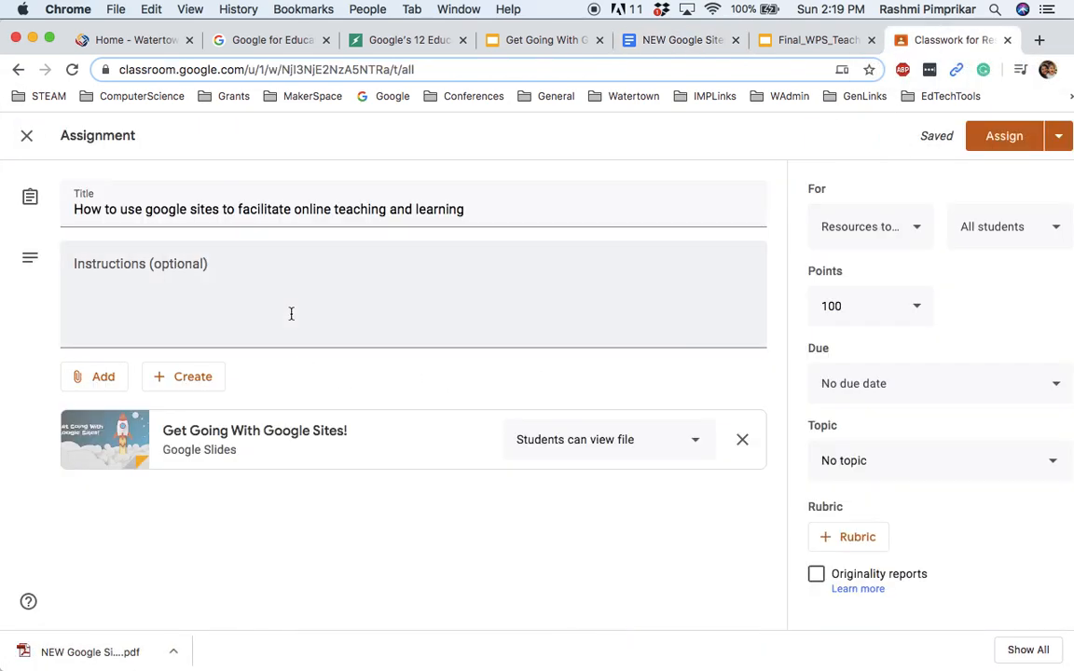
pyautogui.click(106, 378)
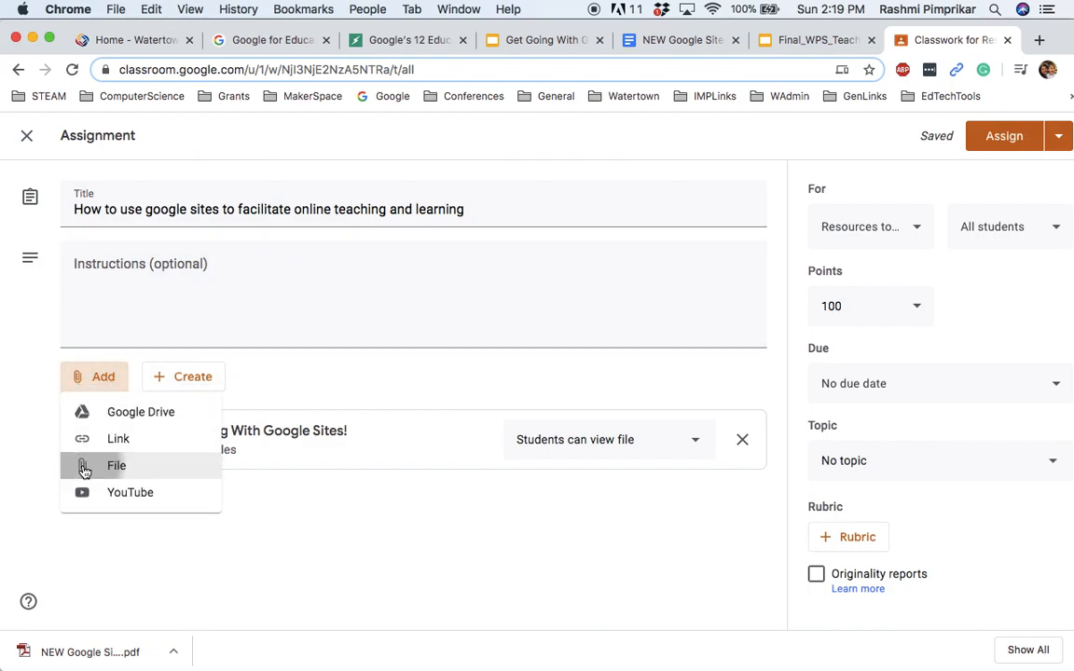
pyautogui.click(82, 469)
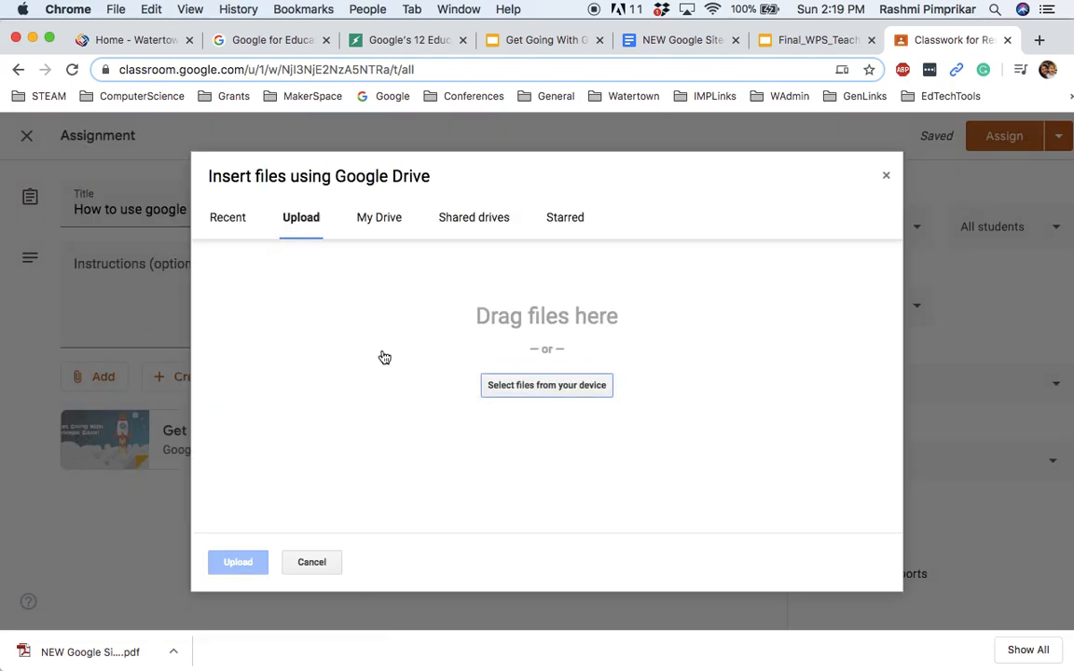
pyautogui.click(523, 386)
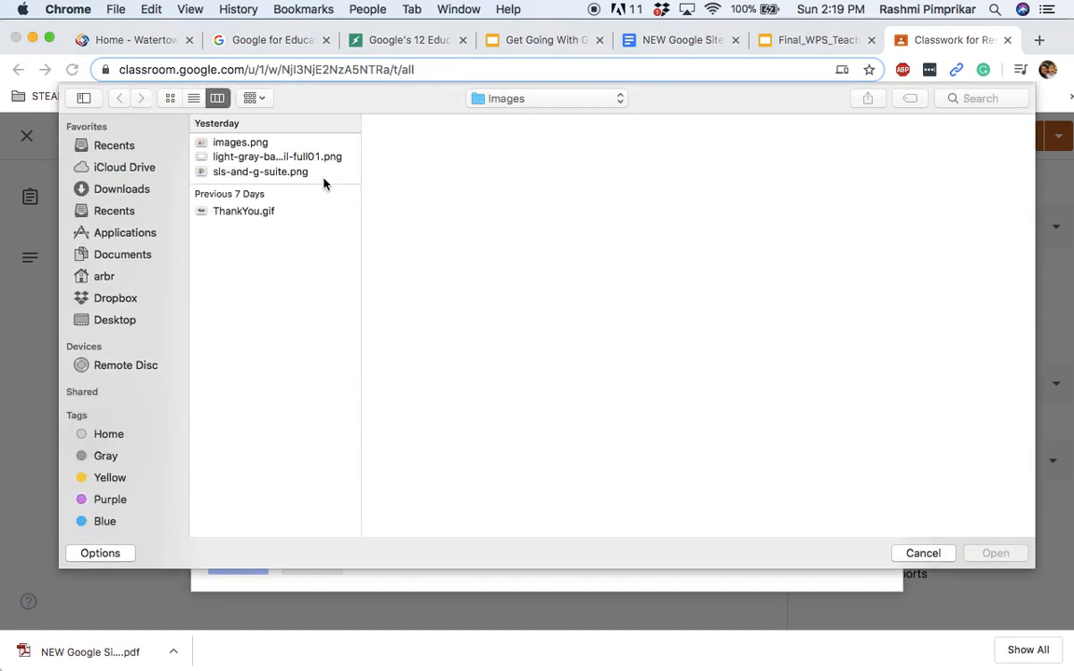
pyautogui.click(131, 187)
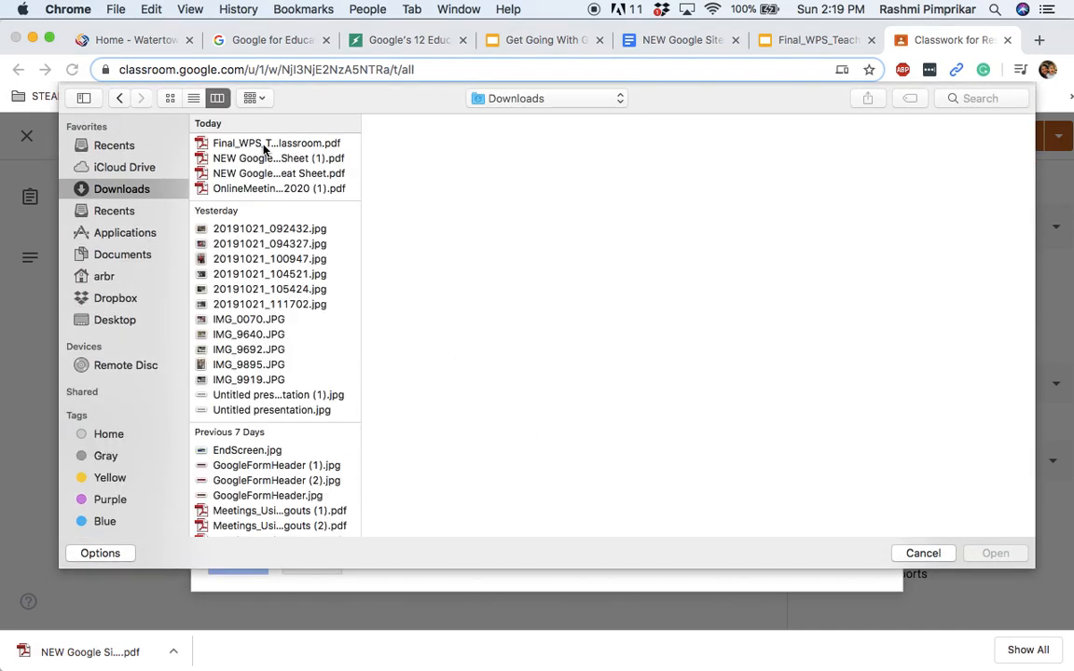
pyautogui.click(259, 190)
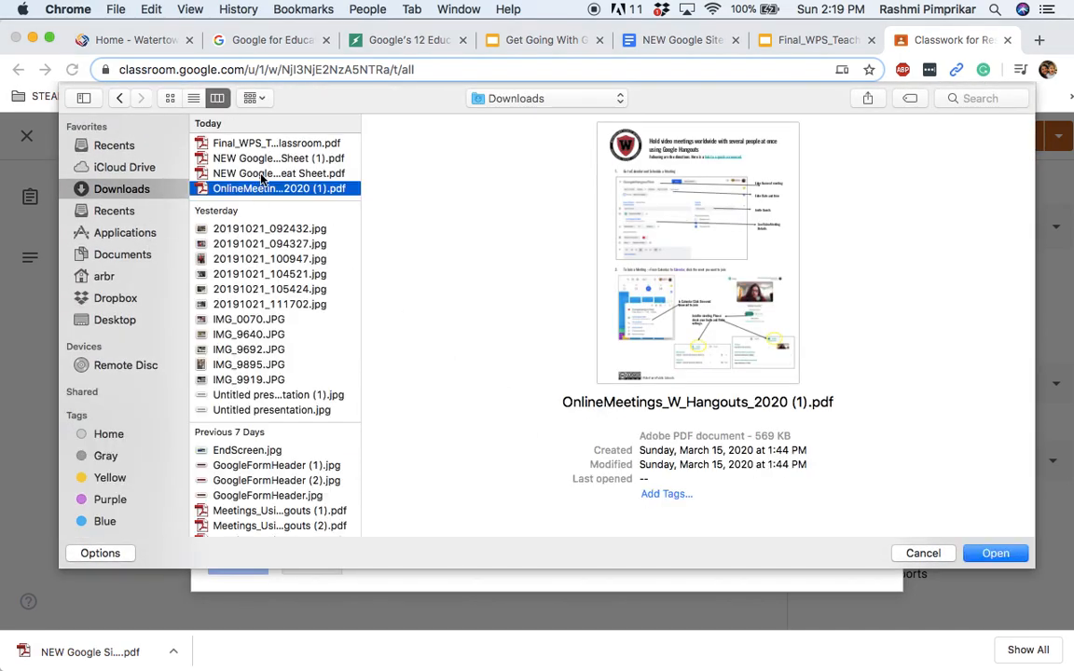
pyautogui.click(268, 173)
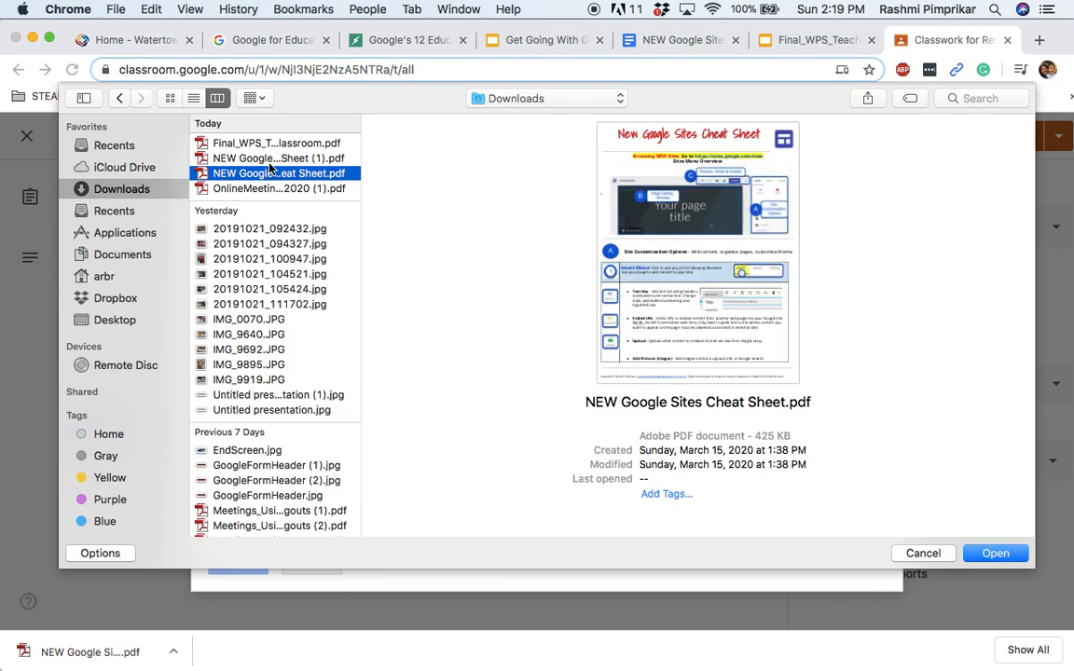
pyautogui.click(269, 159)
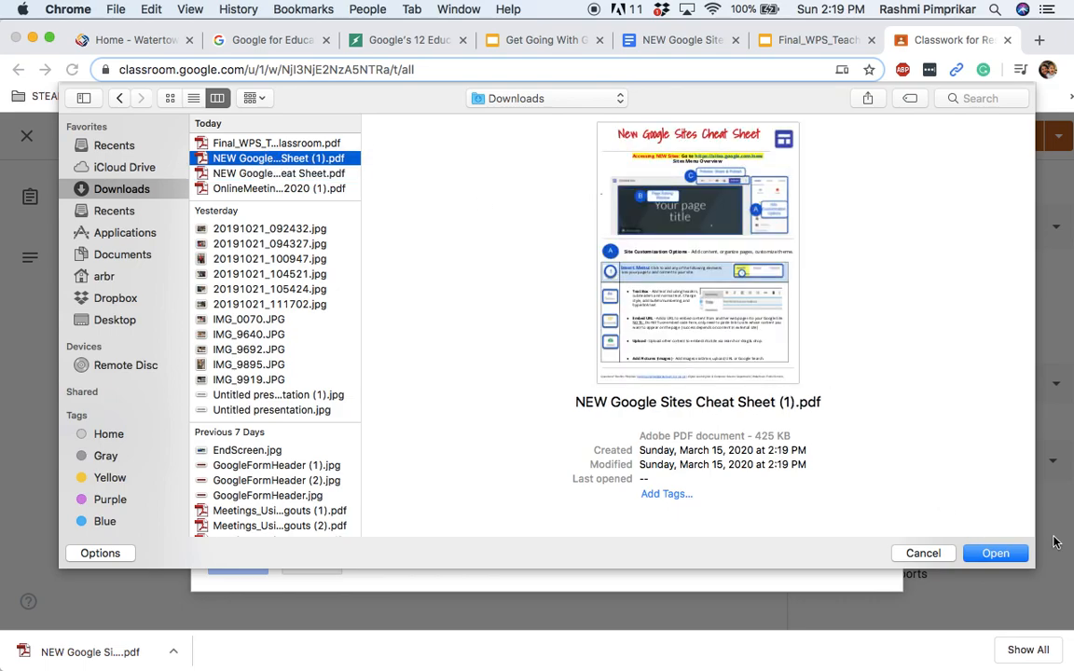
pyautogui.click(996, 554)
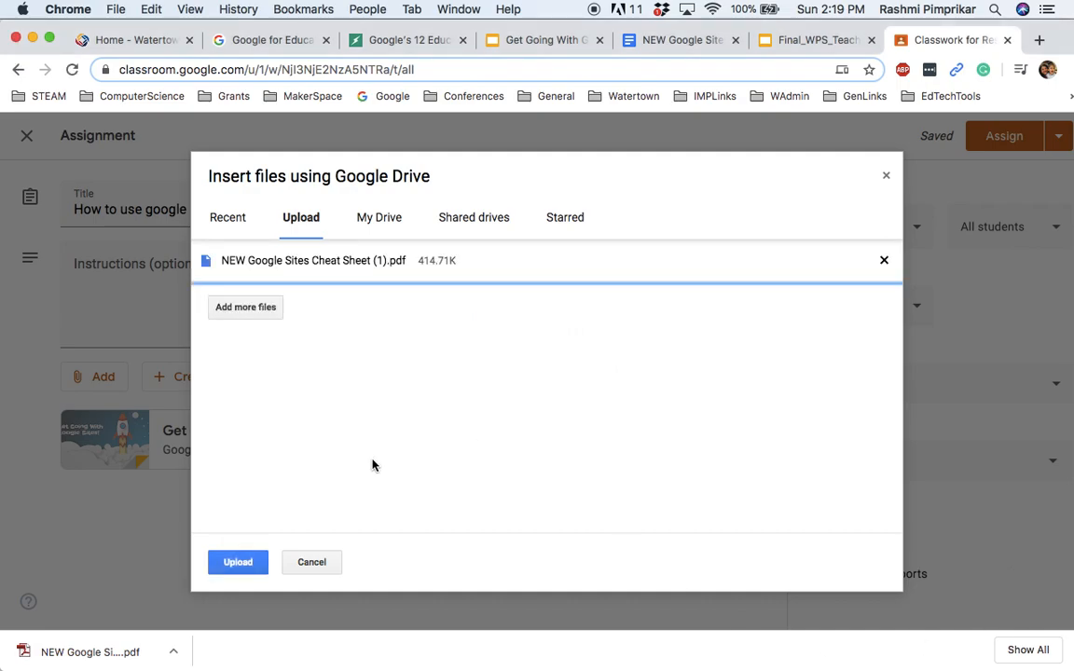
pyautogui.click(221, 565)
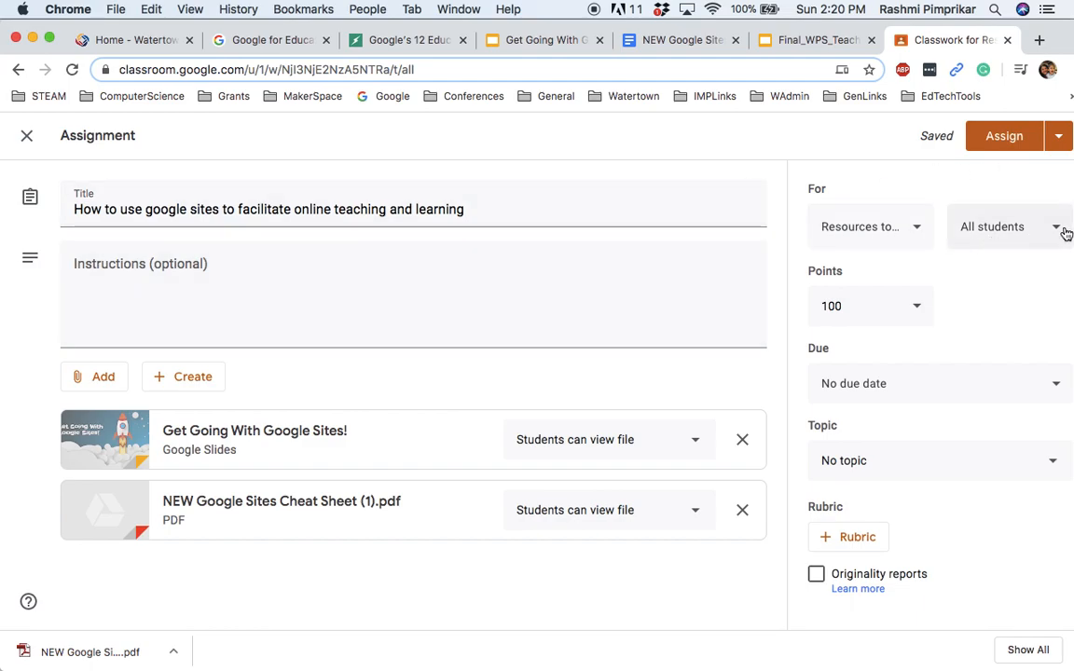
# - Set the assignment's points to Ungraded
pyautogui.click(923, 308)
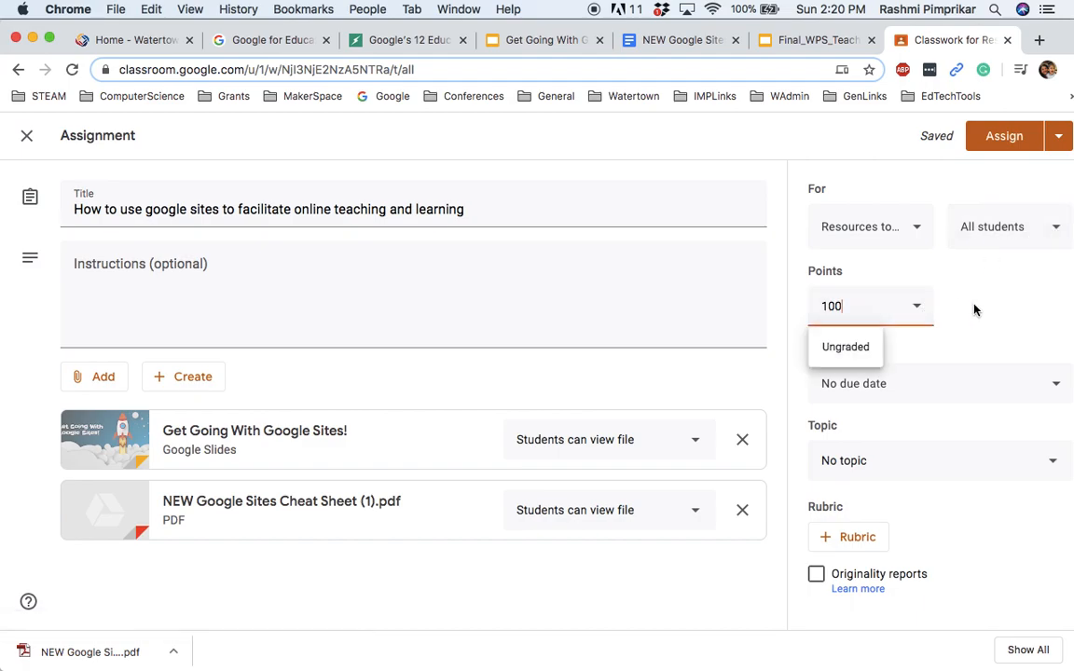
pyautogui.click(837, 347)
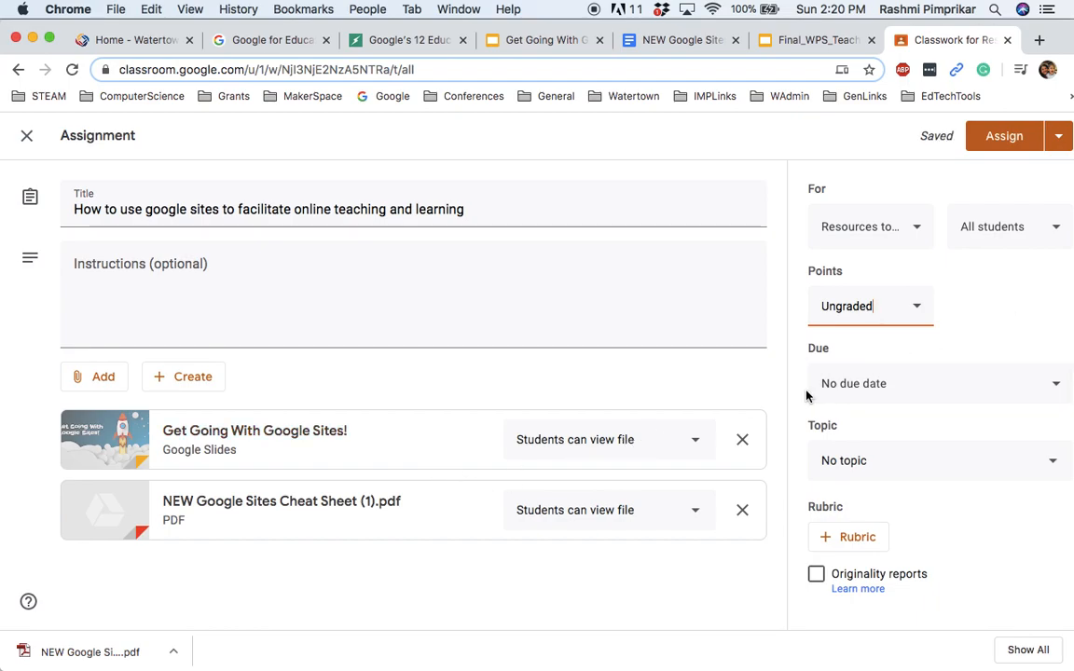
# - Try a due date of Mar 16, 2020 on the assignment, and clear it again
pyautogui.click(1061, 389)
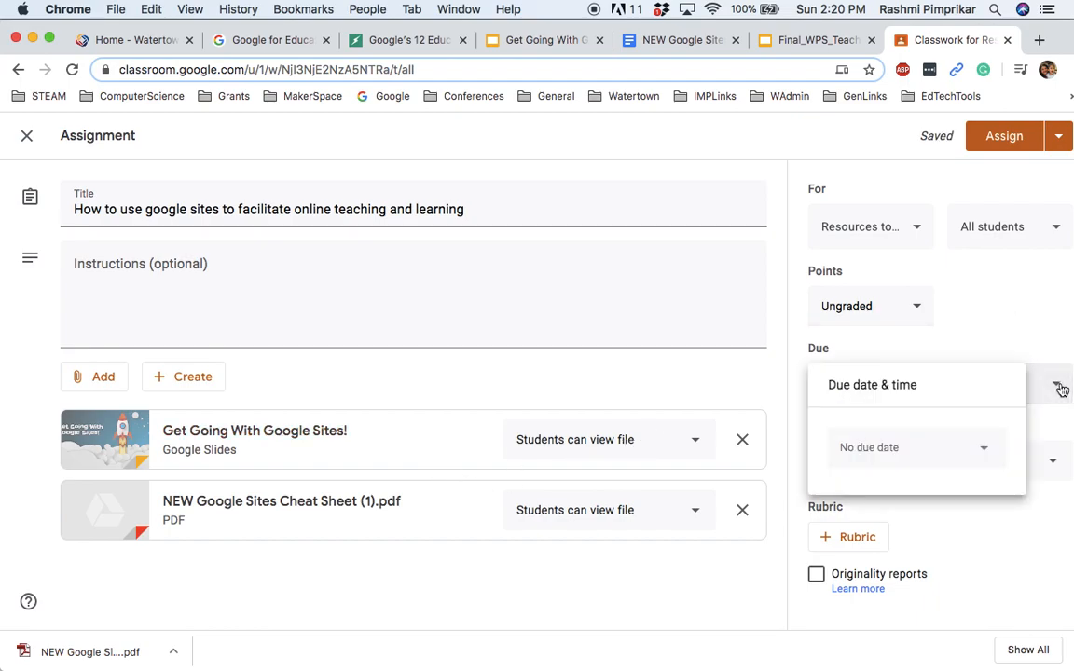
pyautogui.click(985, 448)
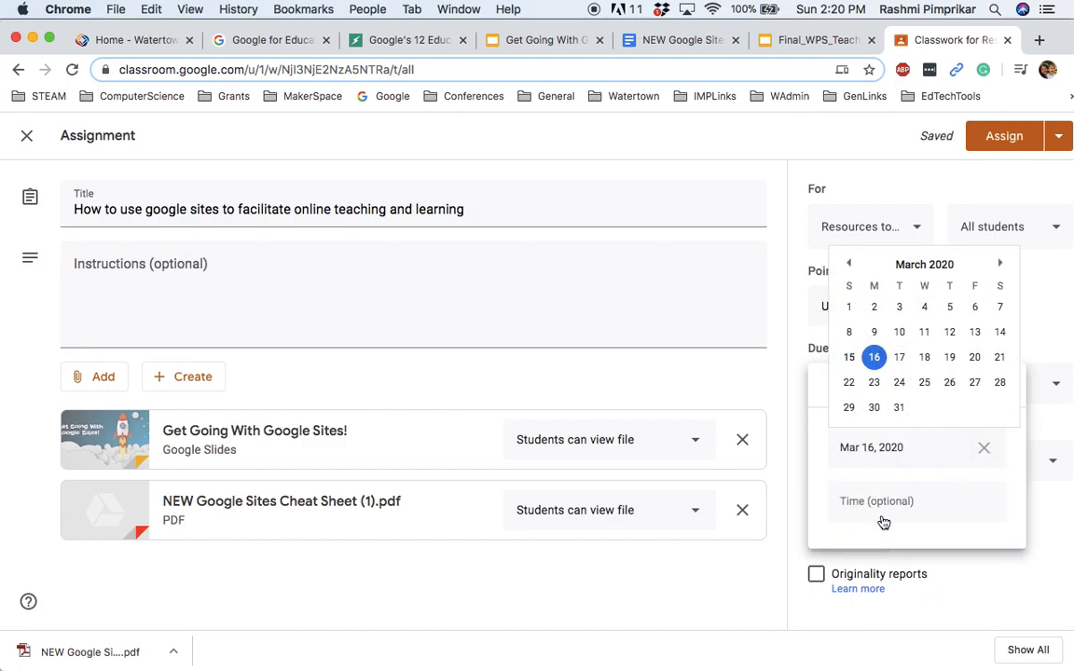
pyautogui.click(1045, 305)
pyautogui.click(921, 385)
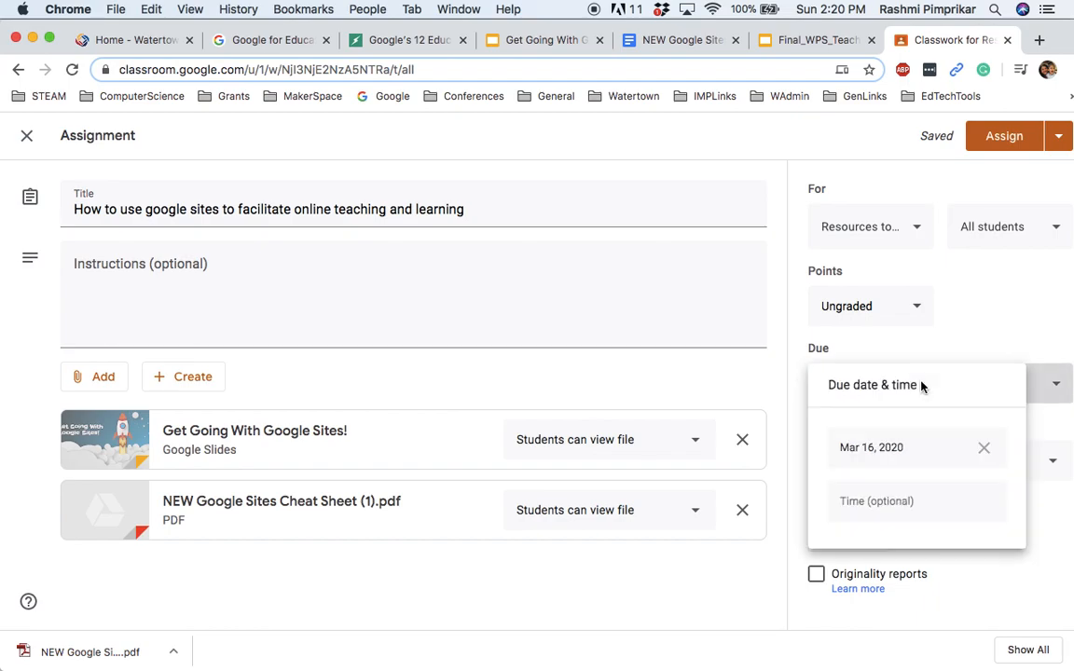
pyautogui.click(1020, 333)
pyautogui.click(1056, 385)
pyautogui.click(984, 448)
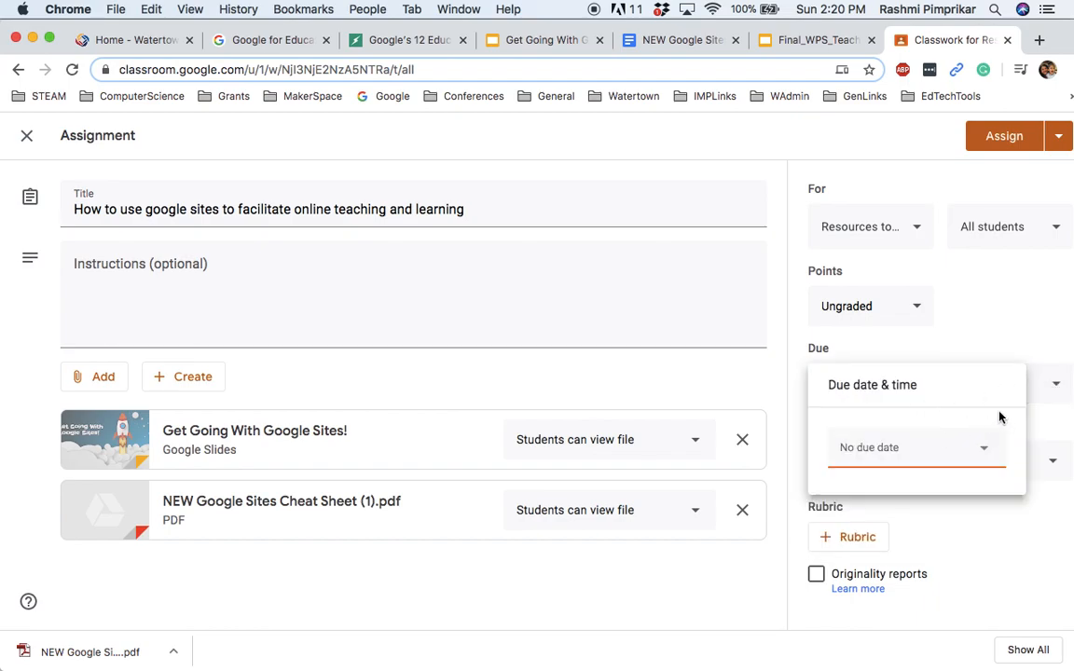
pyautogui.click(1026, 322)
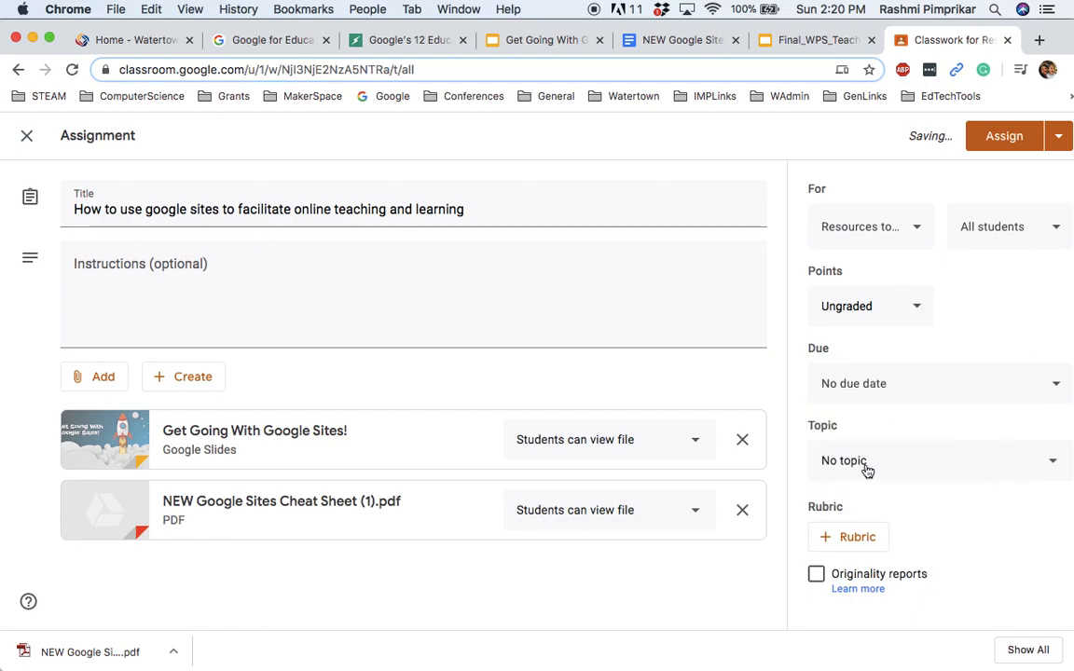
# - File the assignment under the "Teaching and Learning" topic and review the available attachment sources without adding another
pyautogui.click(1052, 471)
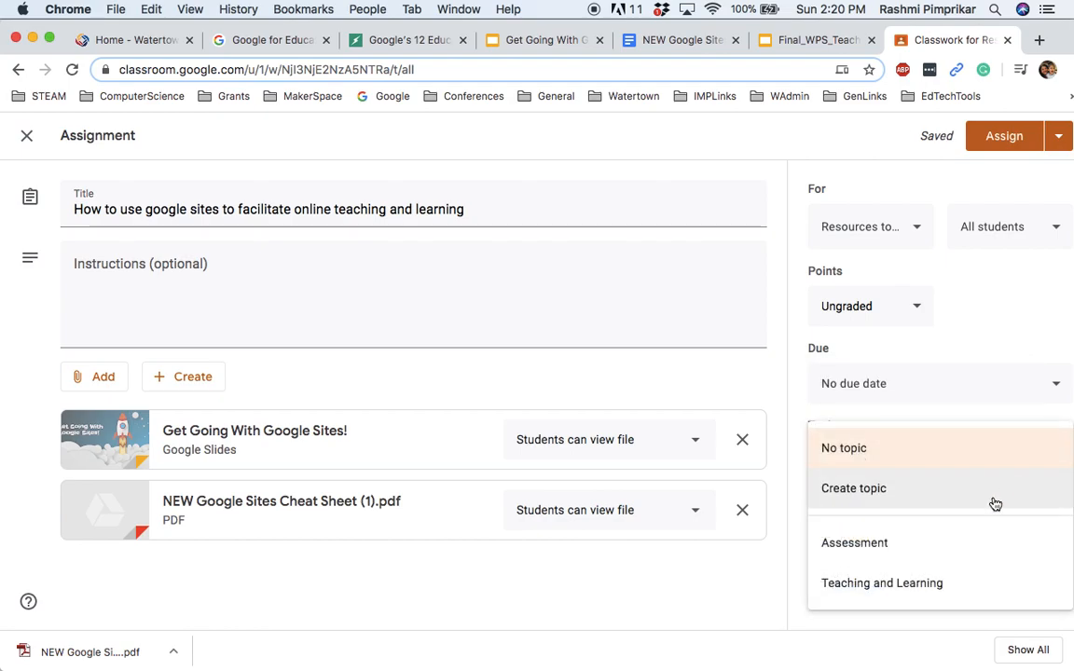
pyautogui.click(903, 586)
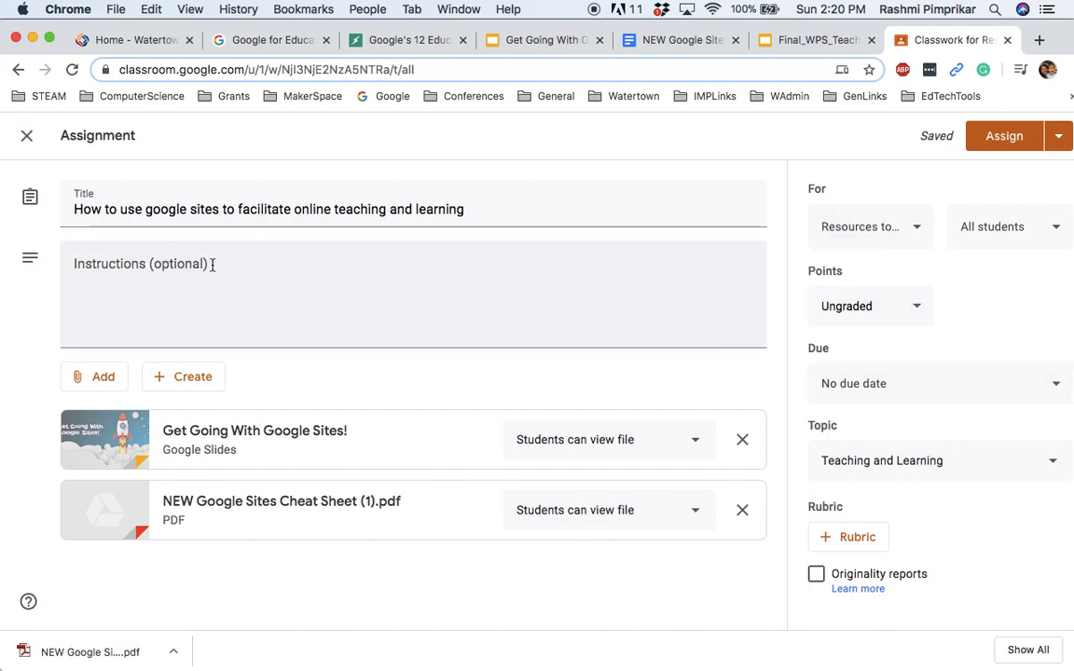
pyautogui.click(88, 378)
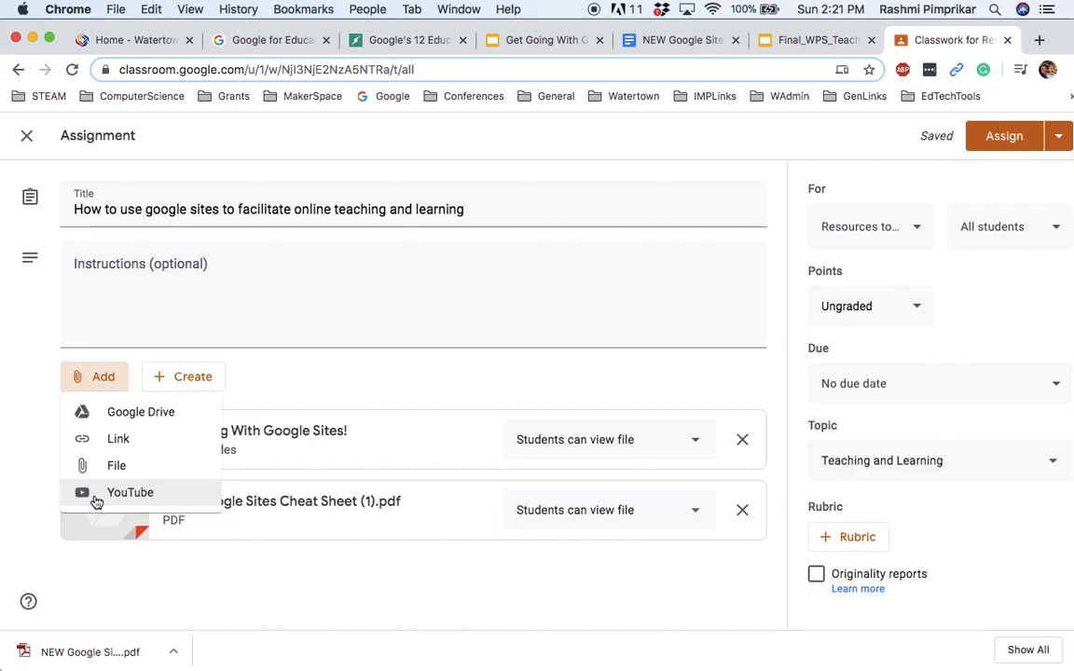
pyautogui.click(156, 573)
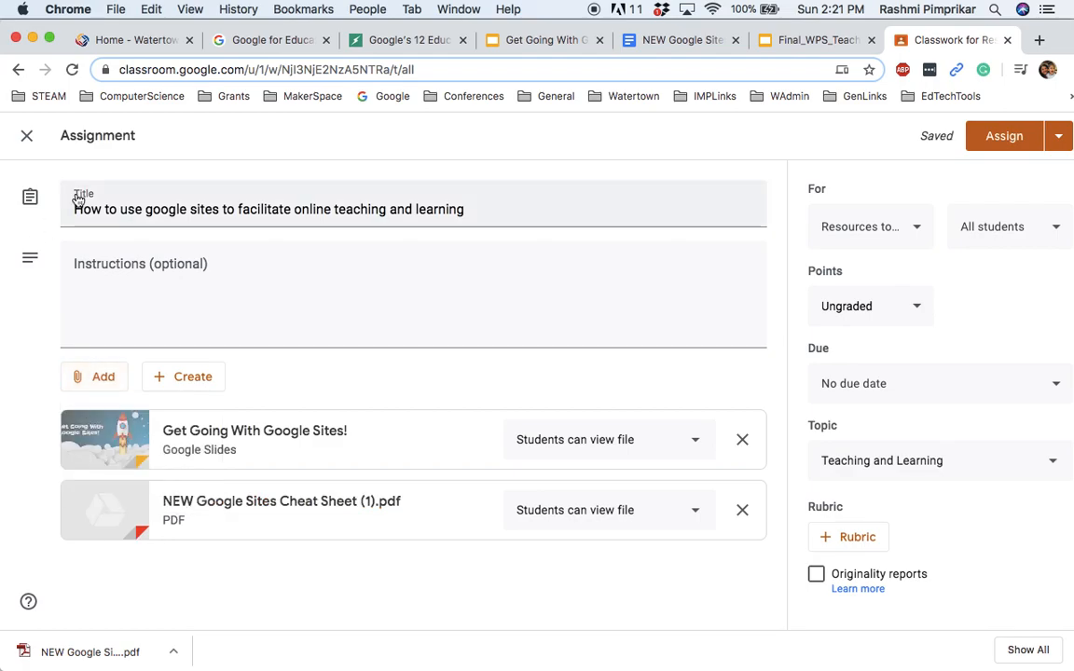
# - Review the date and time options for scheduling the assignment, without scheduling it
pyautogui.click(1058, 138)
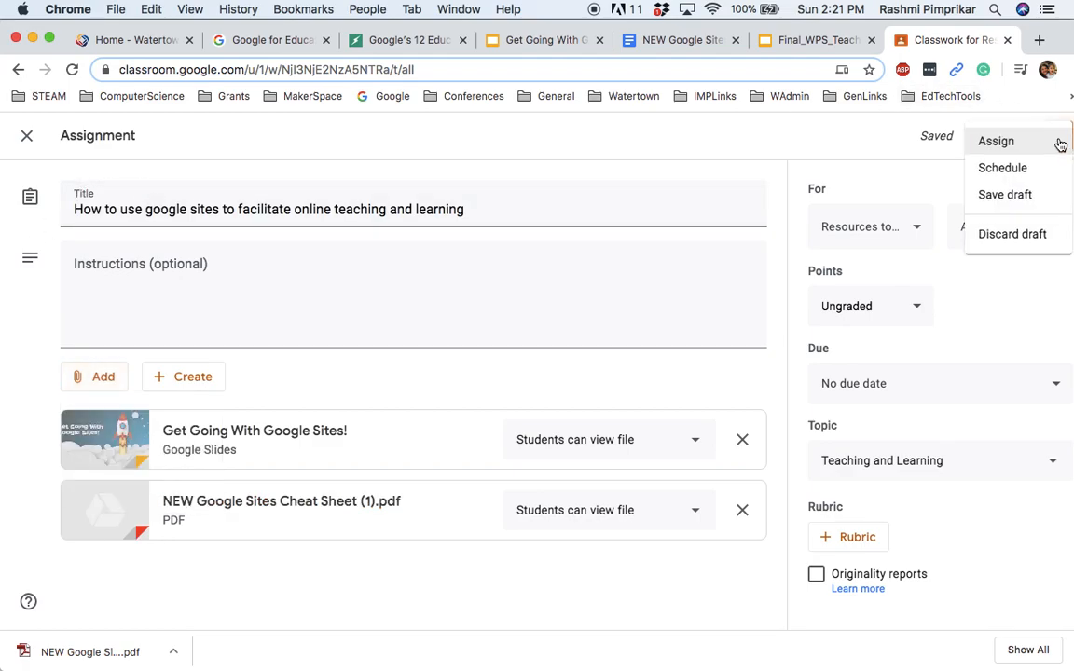
pyautogui.click(1003, 169)
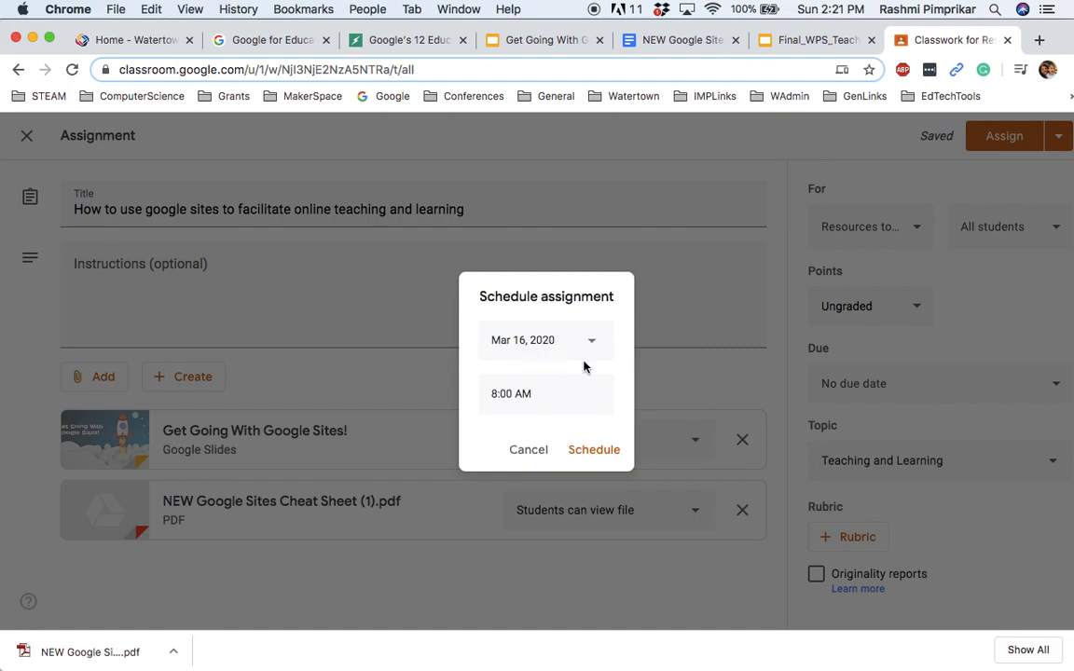
pyautogui.click(528, 451)
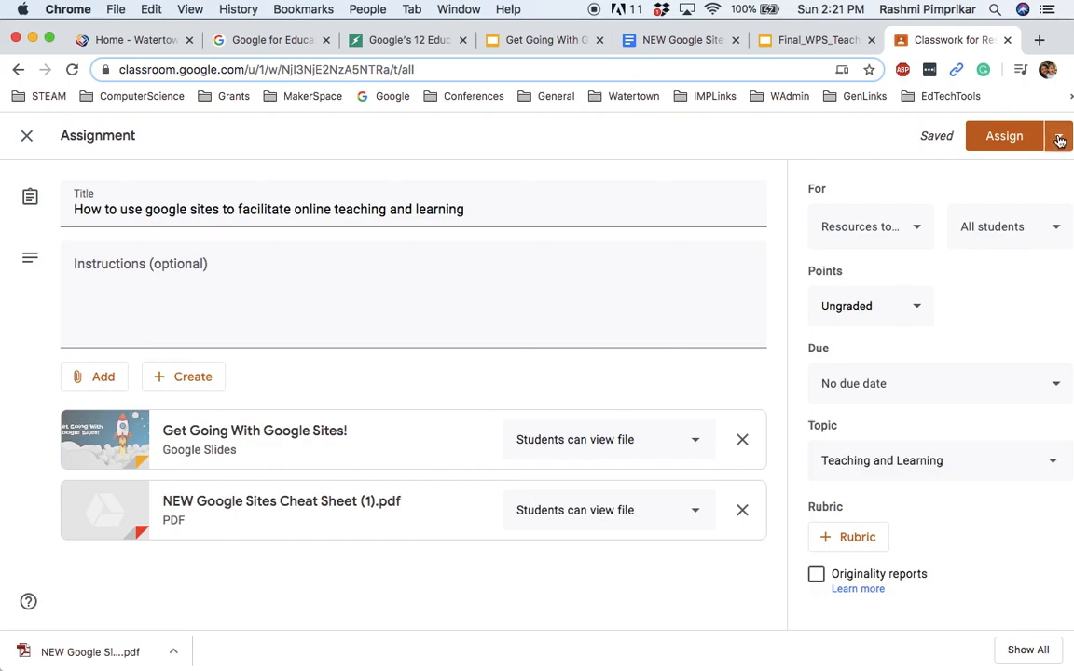
# - Save the Google Sites assignment as a draft and view its entry under Teaching and Learning on the Classwork page
pyautogui.click(1059, 137)
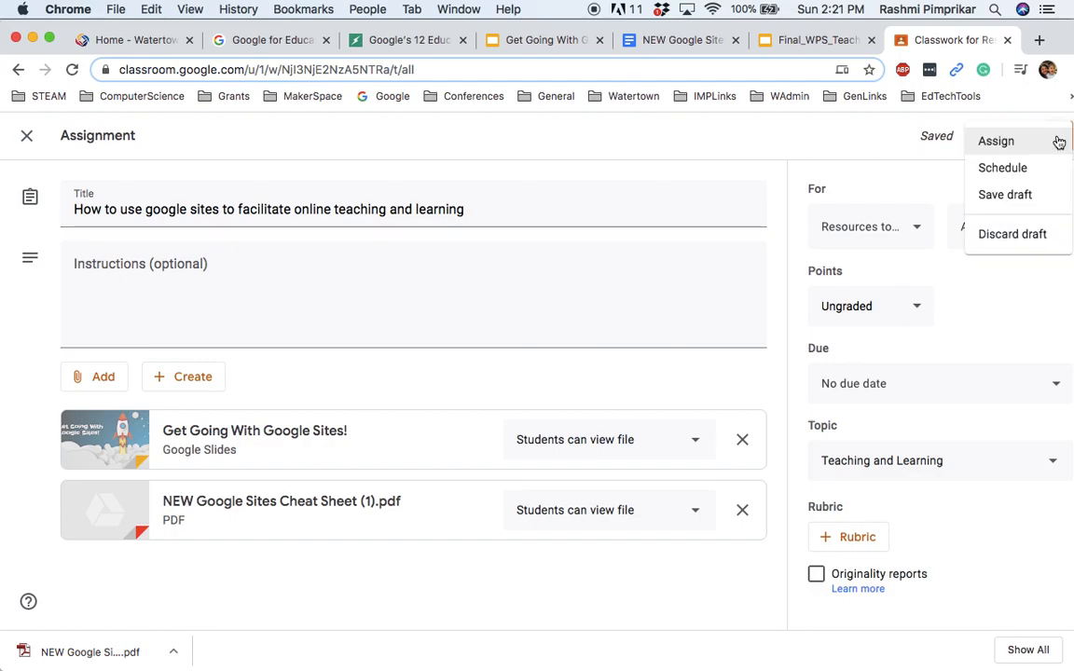
pyautogui.click(1005, 195)
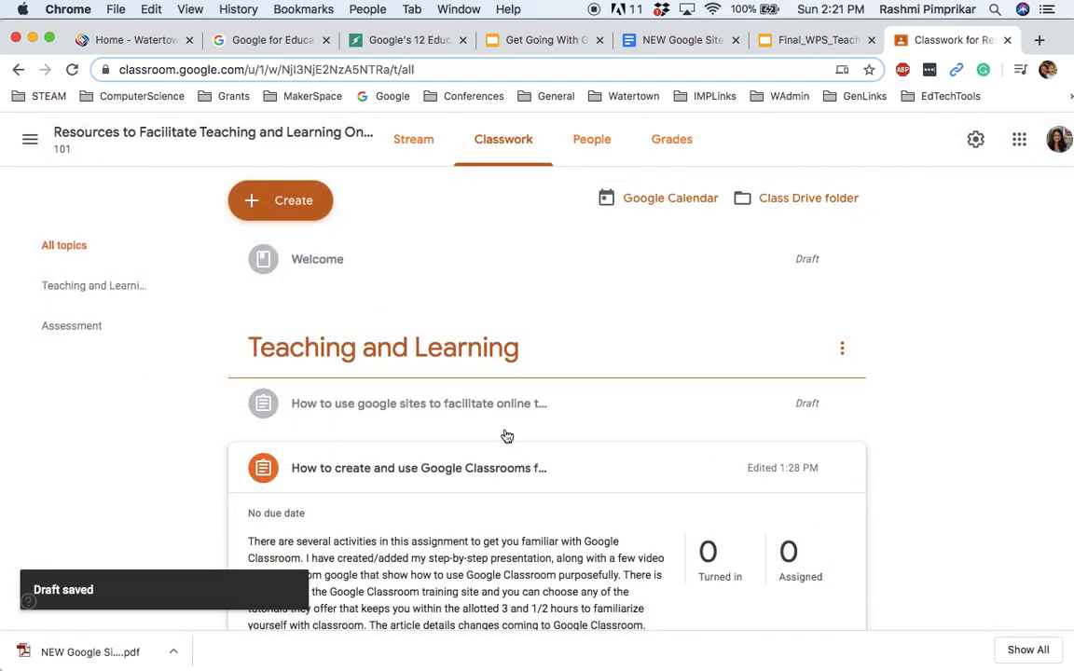
pyautogui.scroll(-1, 839, 382)
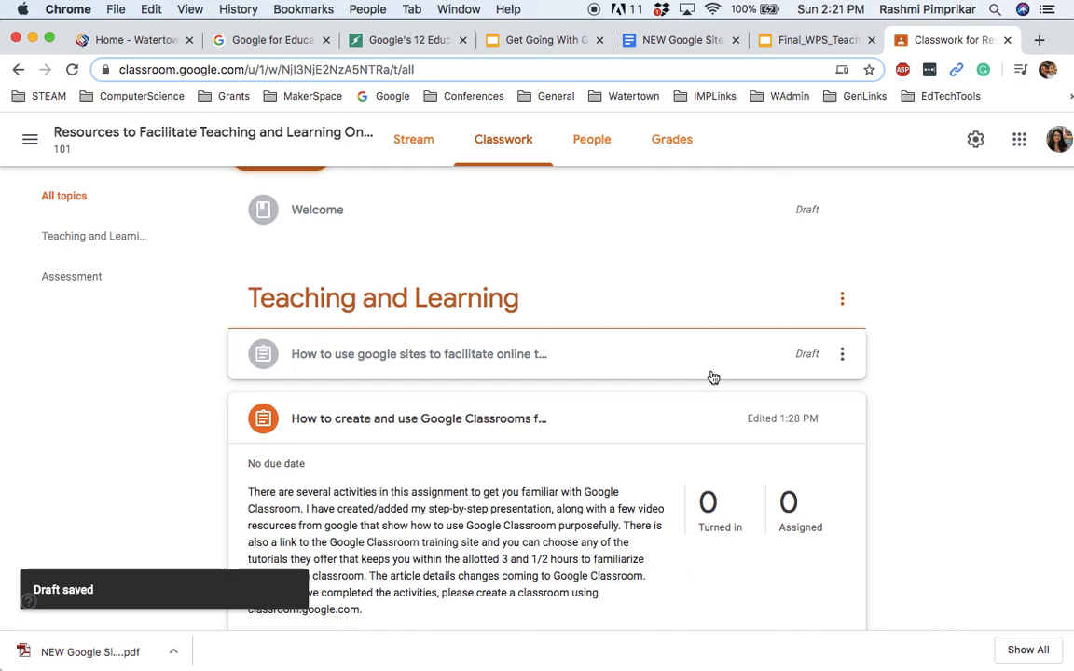
# - Expand the draft Google Sites assignment under Teaching and Learning to review its details and attachments
pyautogui.click(531, 356)
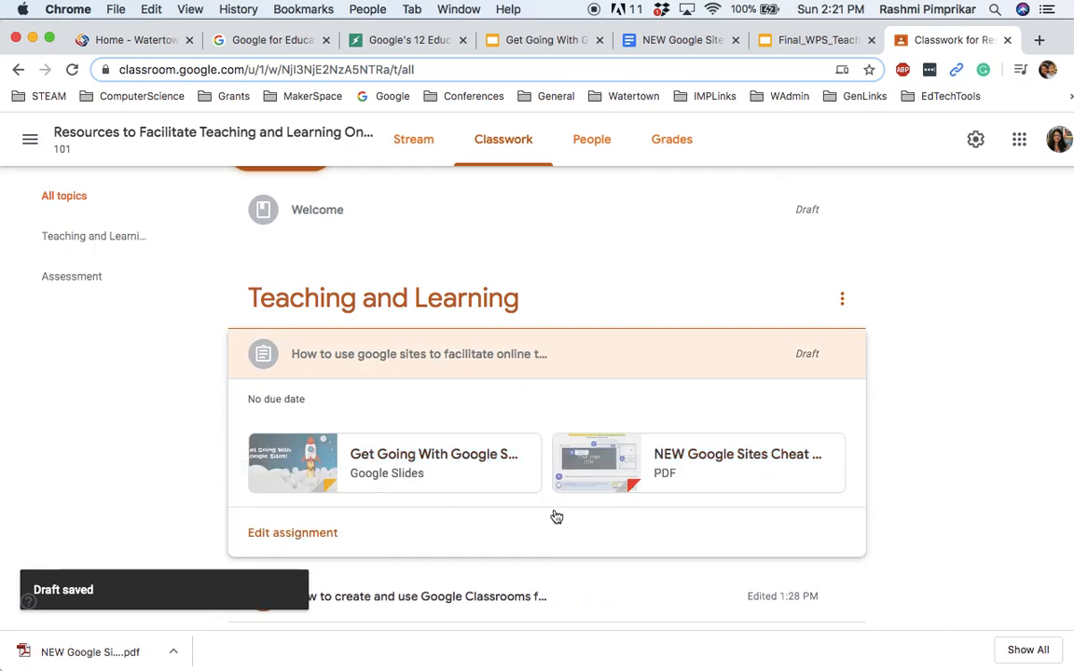
pyautogui.scroll(-5, 920, 443)
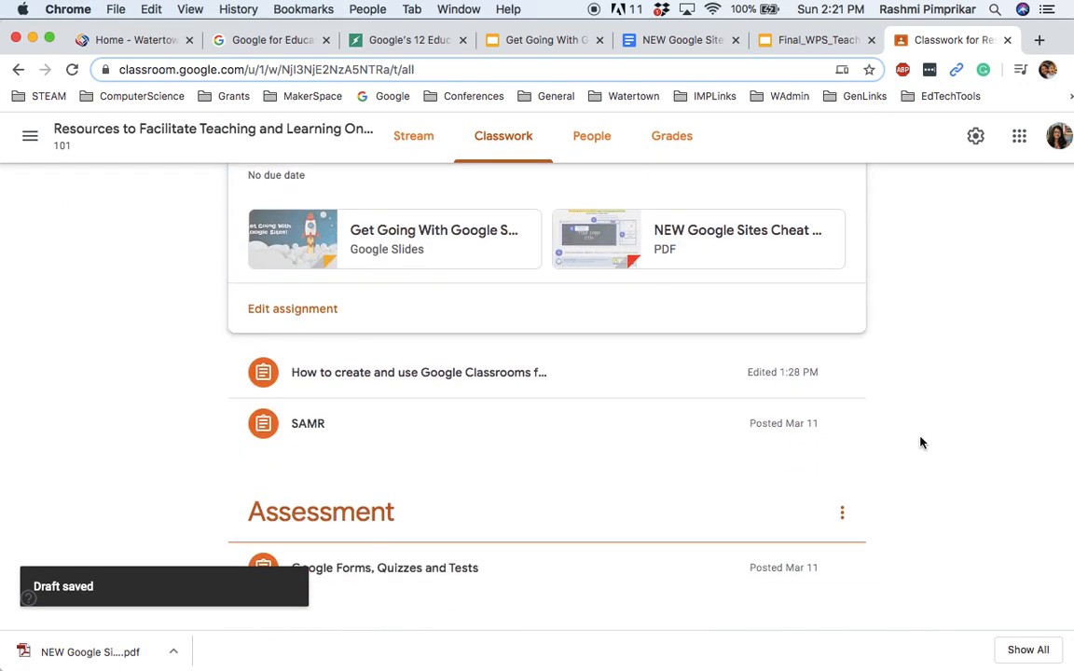
pyautogui.scroll(3, 920, 443)
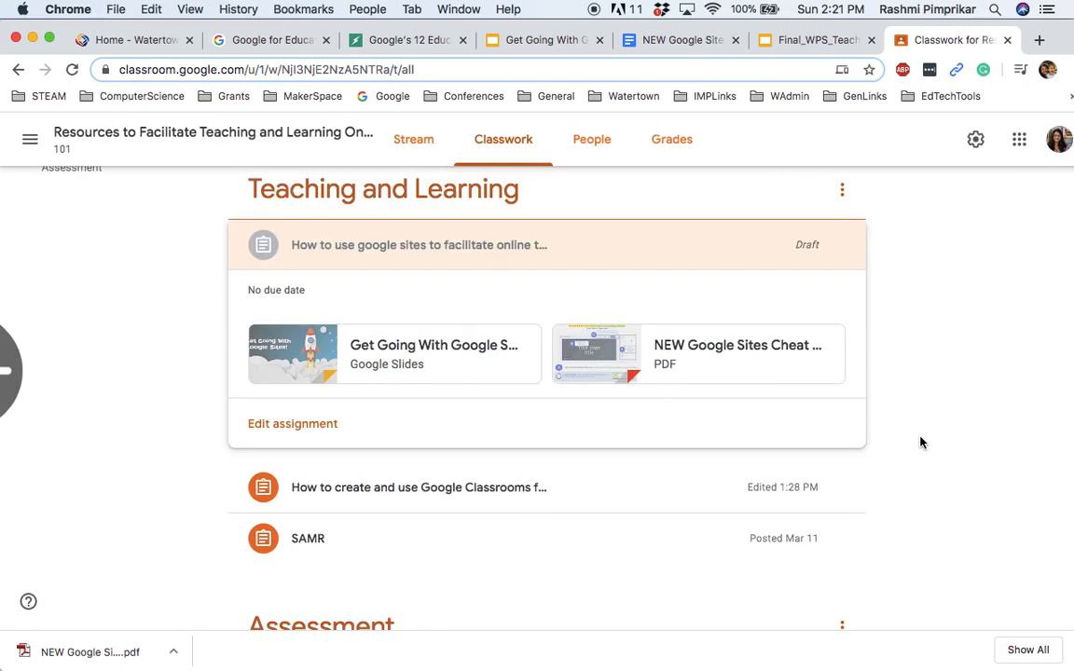
# - Examine the instructions and attached resources of the posted "How to create and use Google Classrooms" assignment
pyautogui.click(371, 498)
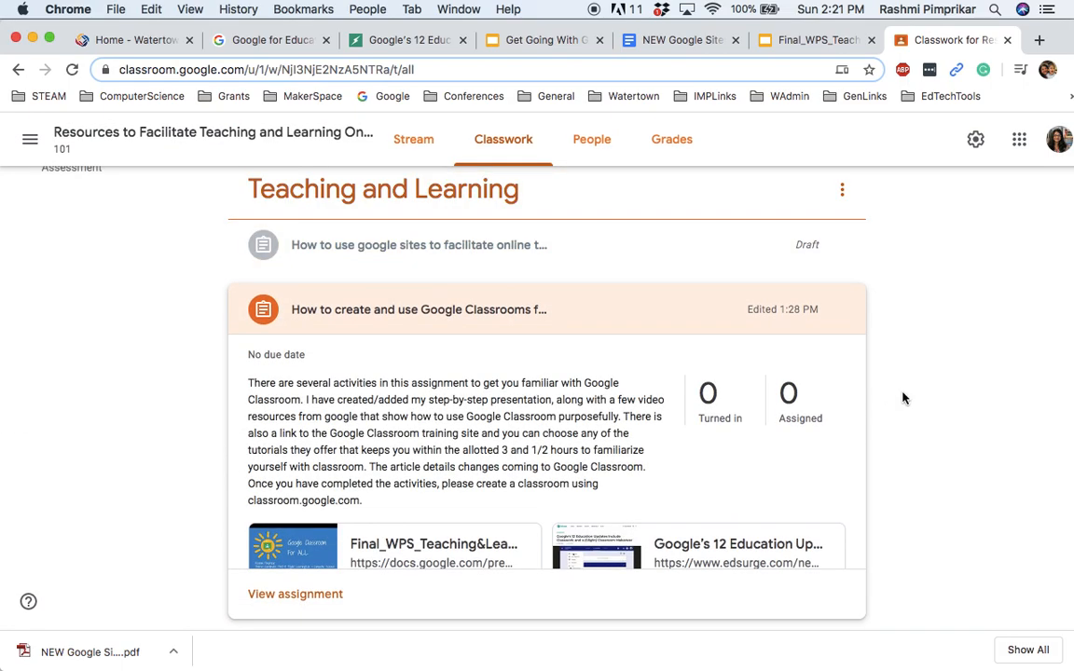
pyautogui.scroll(-4, 908, 392)
pyautogui.scroll(3, 438, 261)
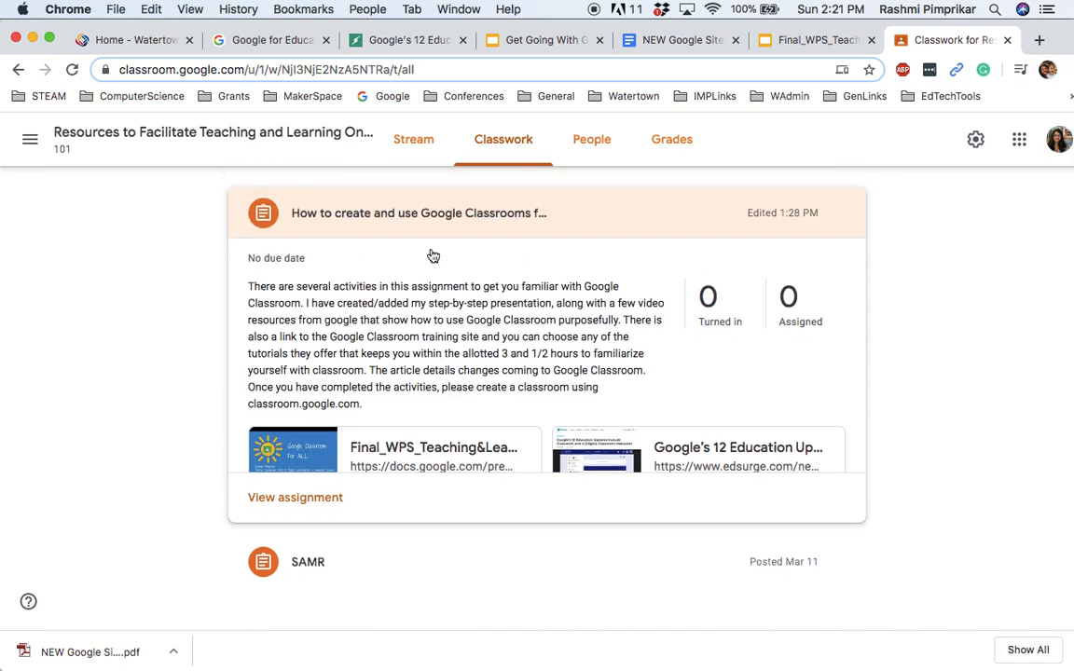
pyautogui.click(417, 271)
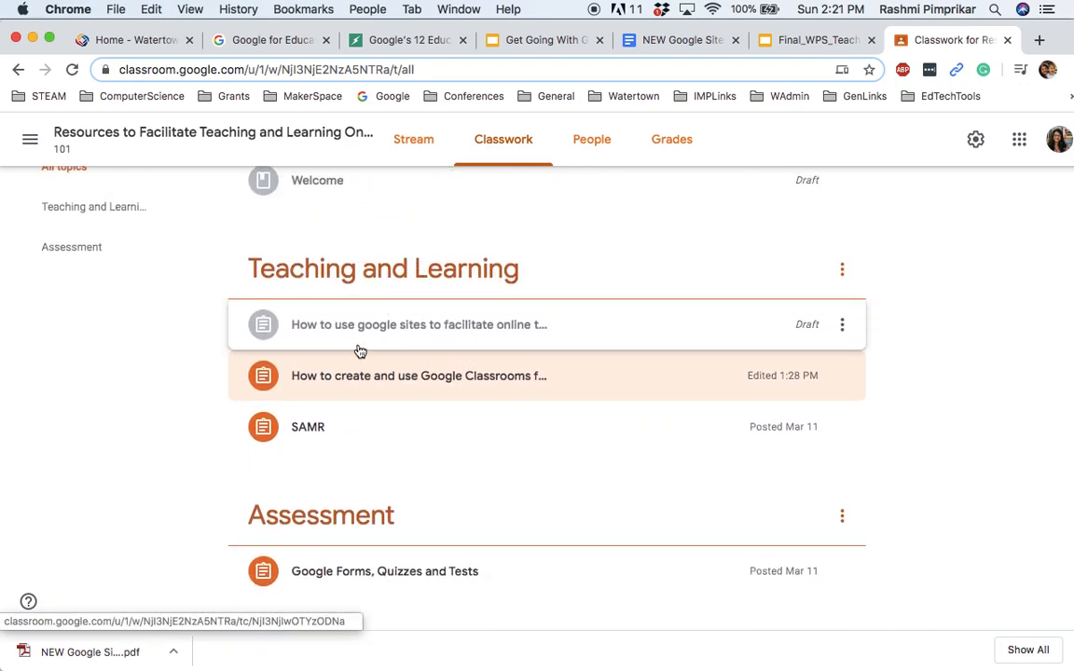
pyautogui.click(353, 378)
pyautogui.scroll(-5, 350, 382)
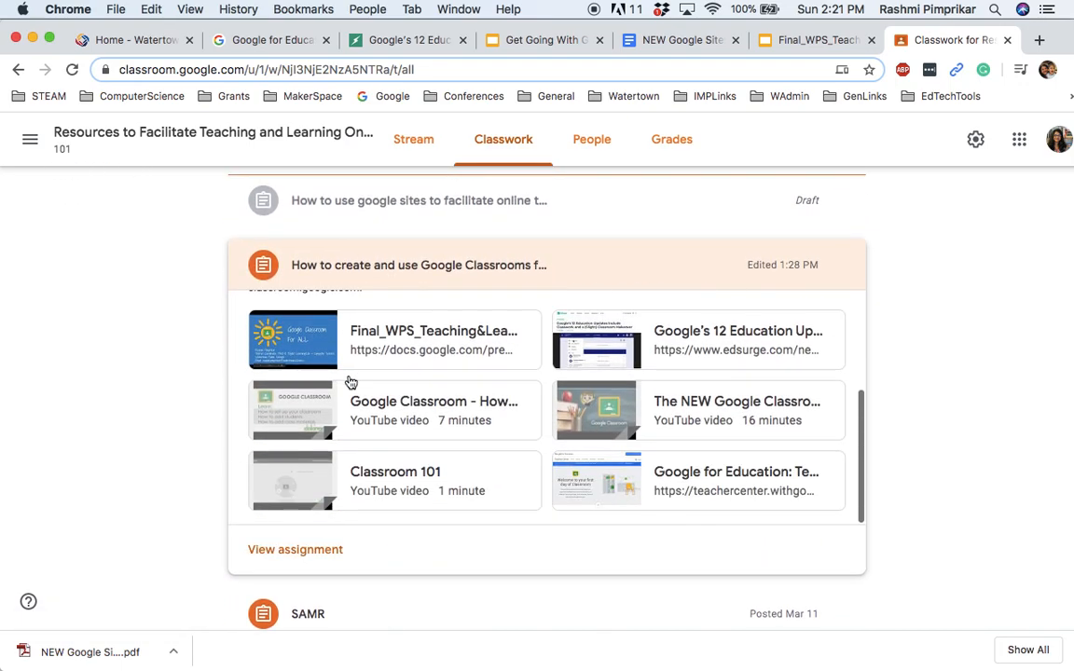
pyautogui.scroll(5, 351, 383)
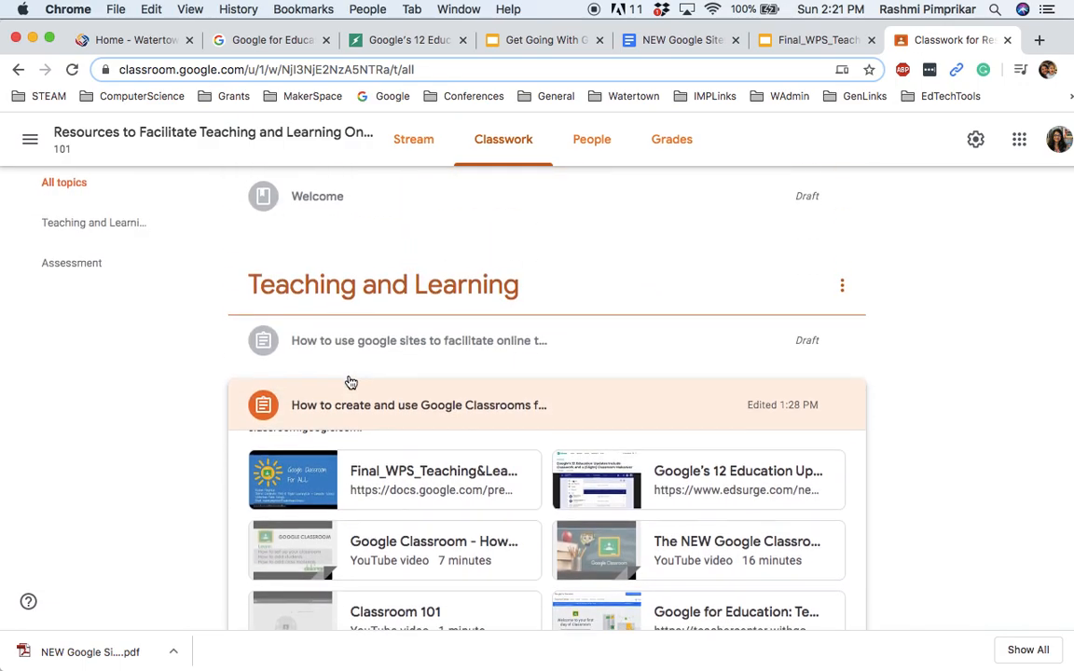
pyautogui.scroll(2, 350, 381)
pyautogui.scroll(-5, 351, 381)
pyautogui.scroll(5, 350, 382)
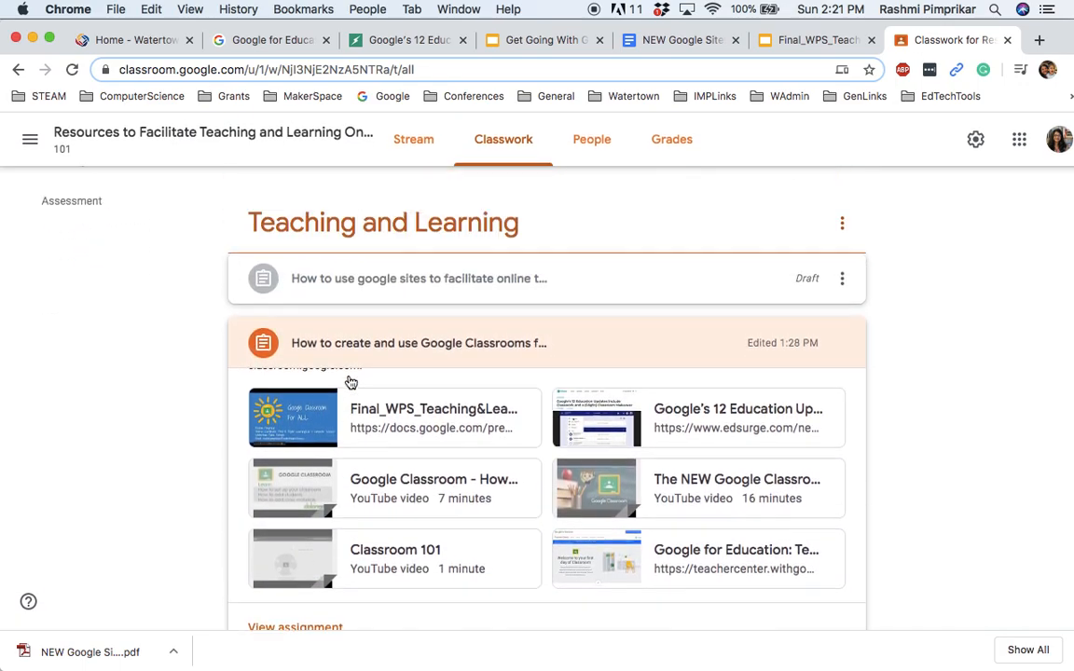
# - Review how the posted Google Classrooms assignment, its attachments and the class comment field appear on the Stream page
pyautogui.click(422, 144)
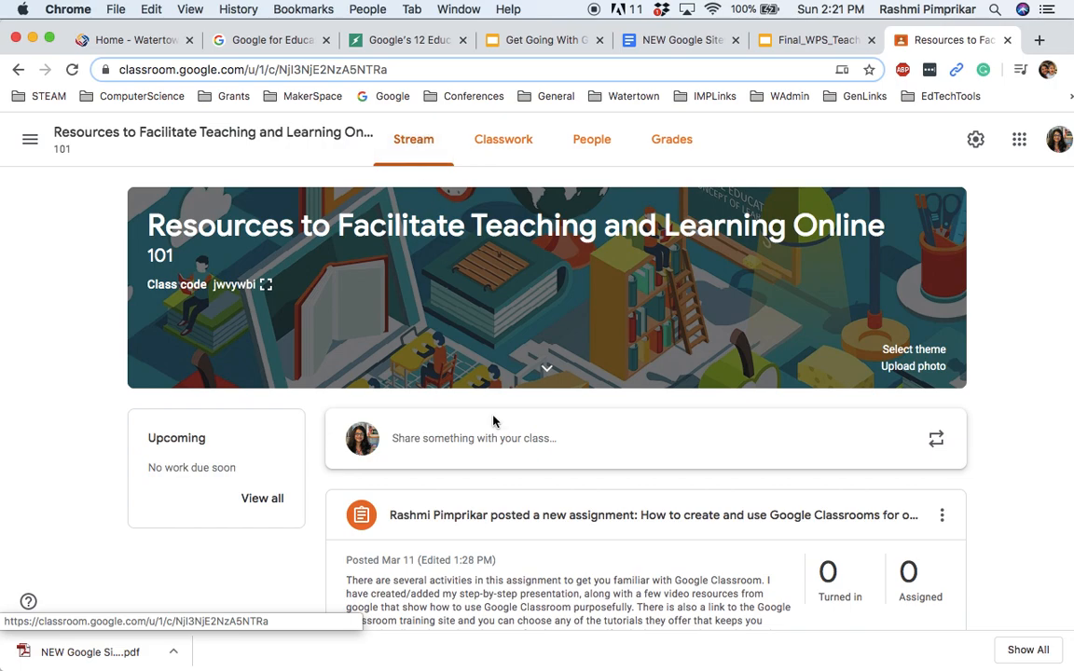
pyautogui.scroll(-1, 504, 469)
pyautogui.scroll(-7, 504, 469)
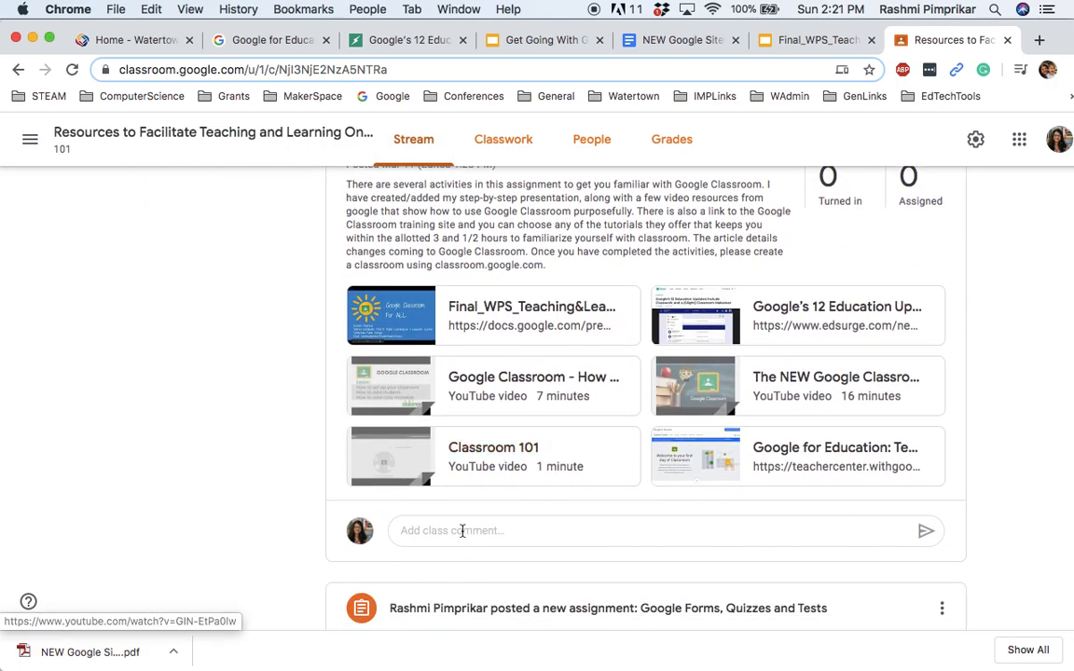
pyautogui.scroll(8, 459, 532)
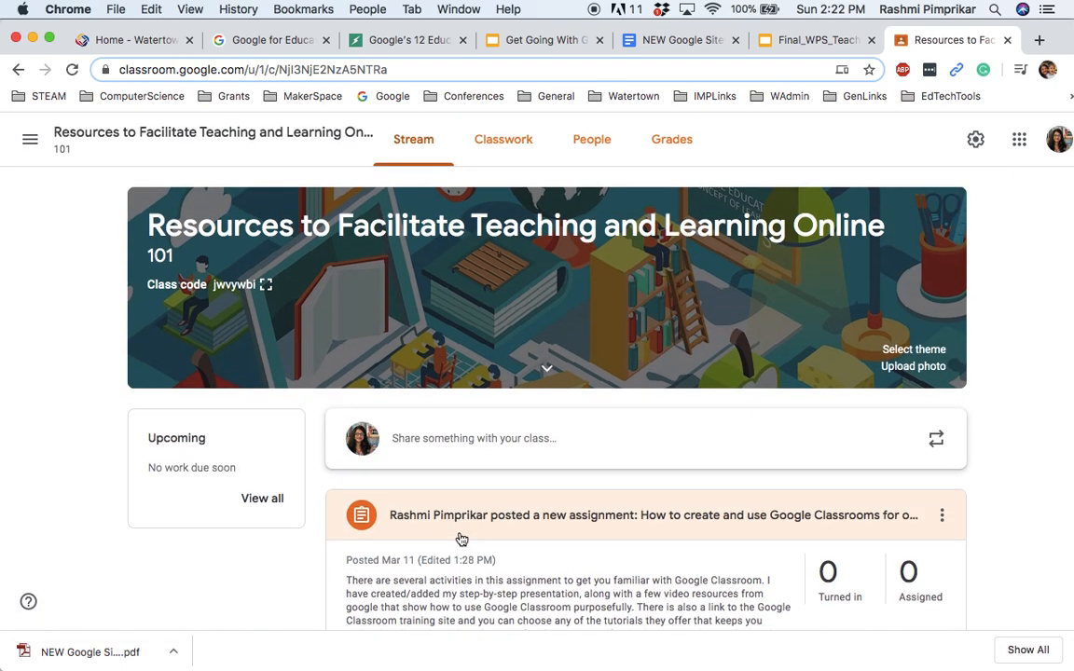
# - Open a new quiz assignment from the Classwork page to review its Blank Quiz attachment and grade importing option, and close it unsaved
pyautogui.click(522, 147)
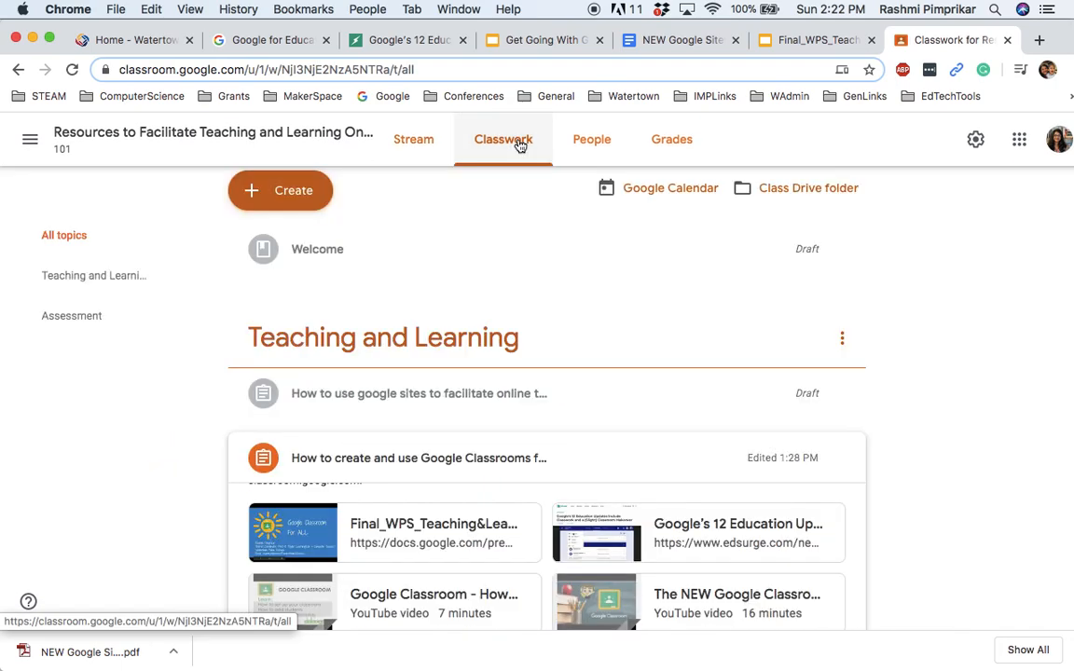
pyautogui.click(288, 207)
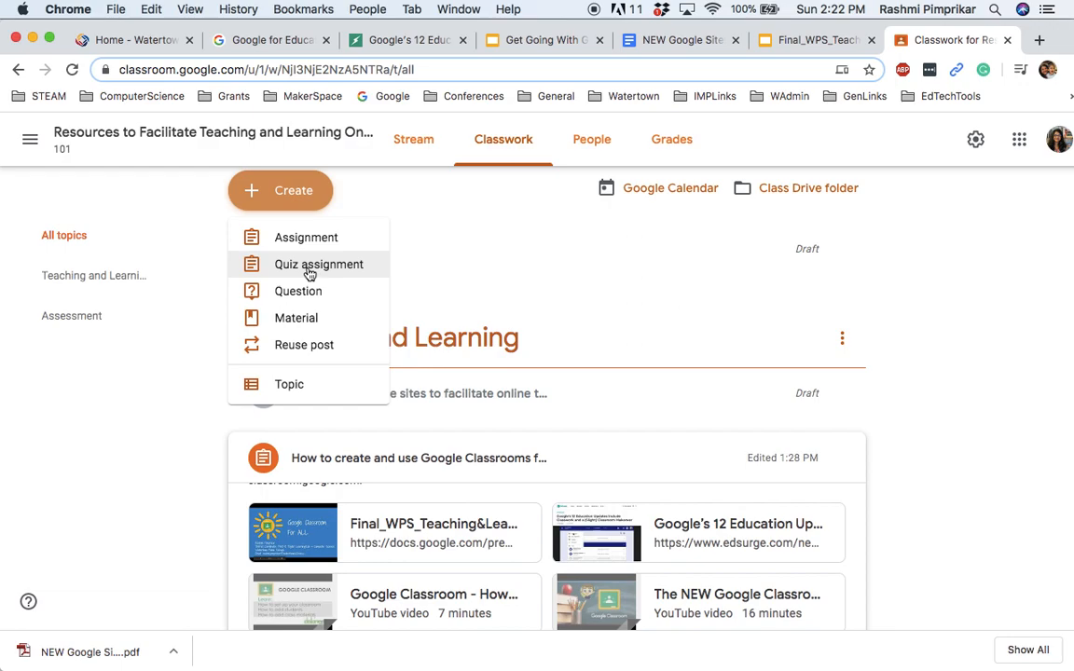
pyautogui.click(309, 268)
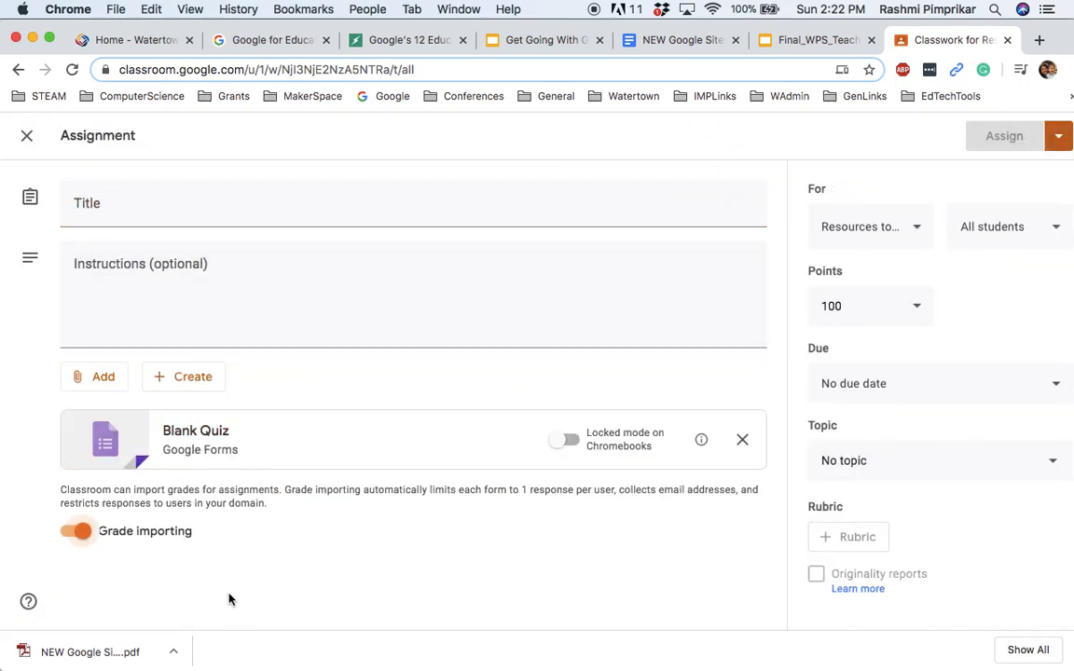
pyautogui.click(27, 137)
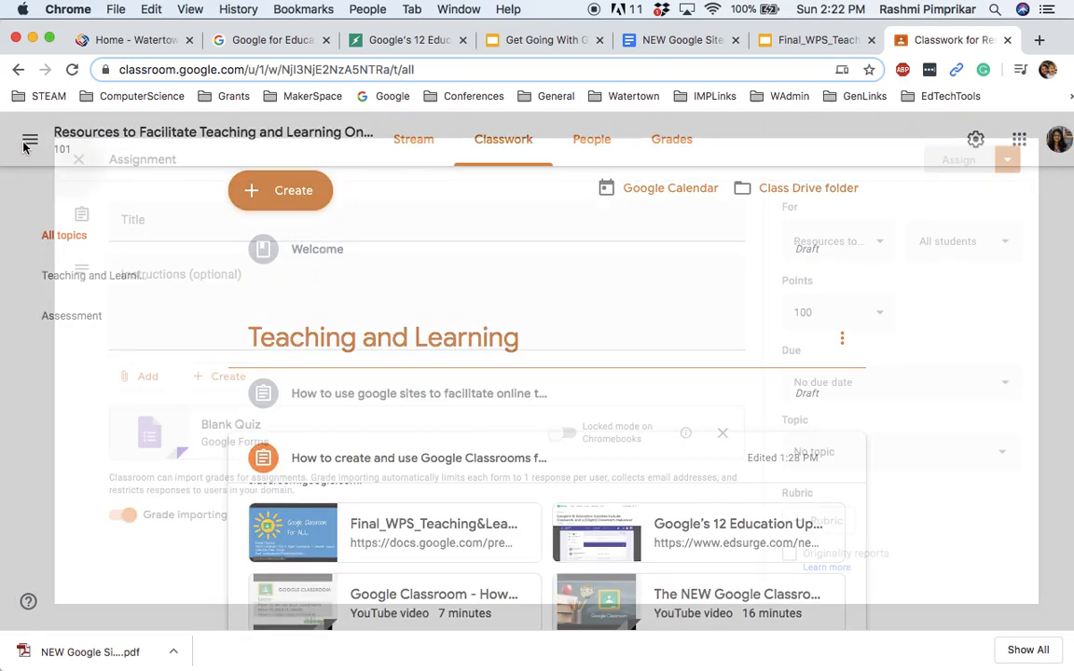
# - Browse the posts available for reuse from the "2020 WPS Teaching and Learning with Chromebooks 101" class
pyautogui.click(282, 194)
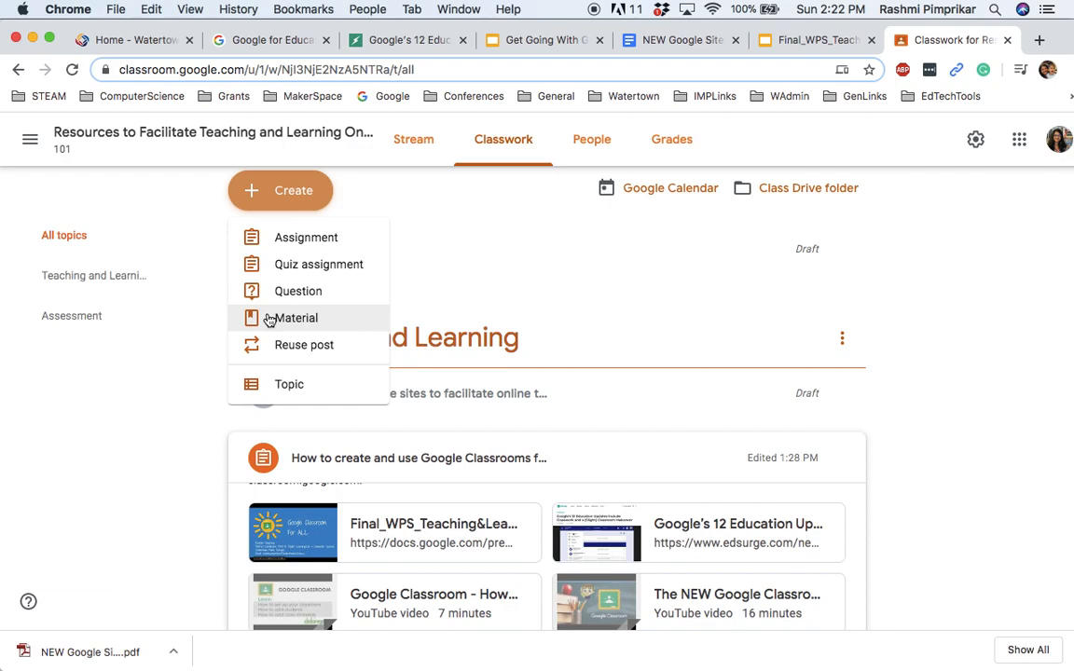
pyautogui.click(260, 347)
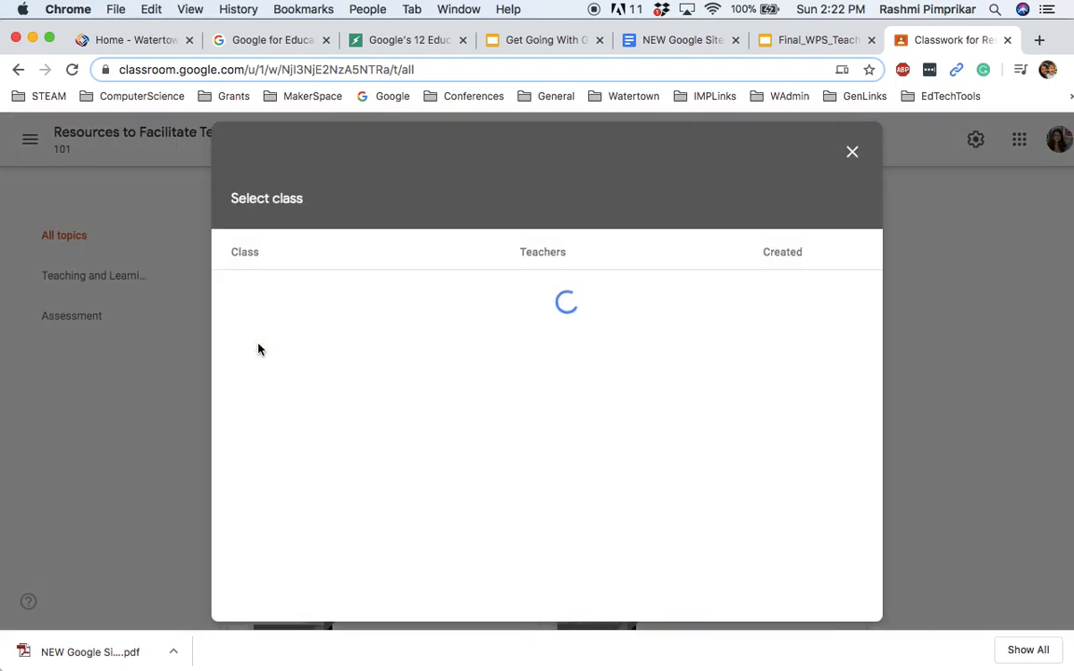
pyautogui.click(497, 465)
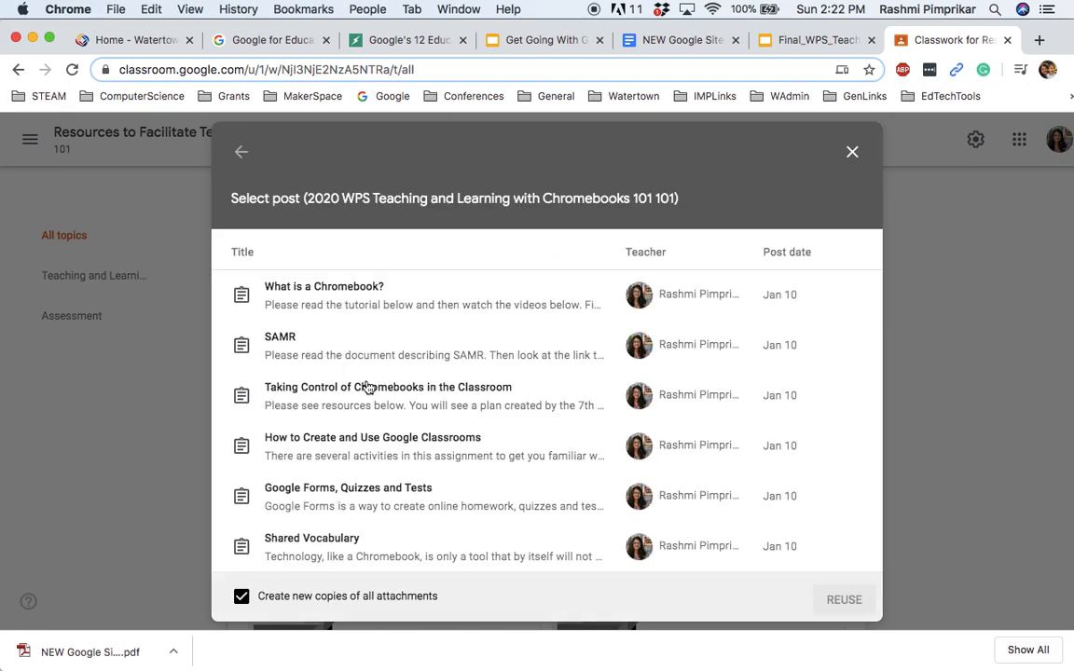
pyautogui.scroll(-1, 368, 388)
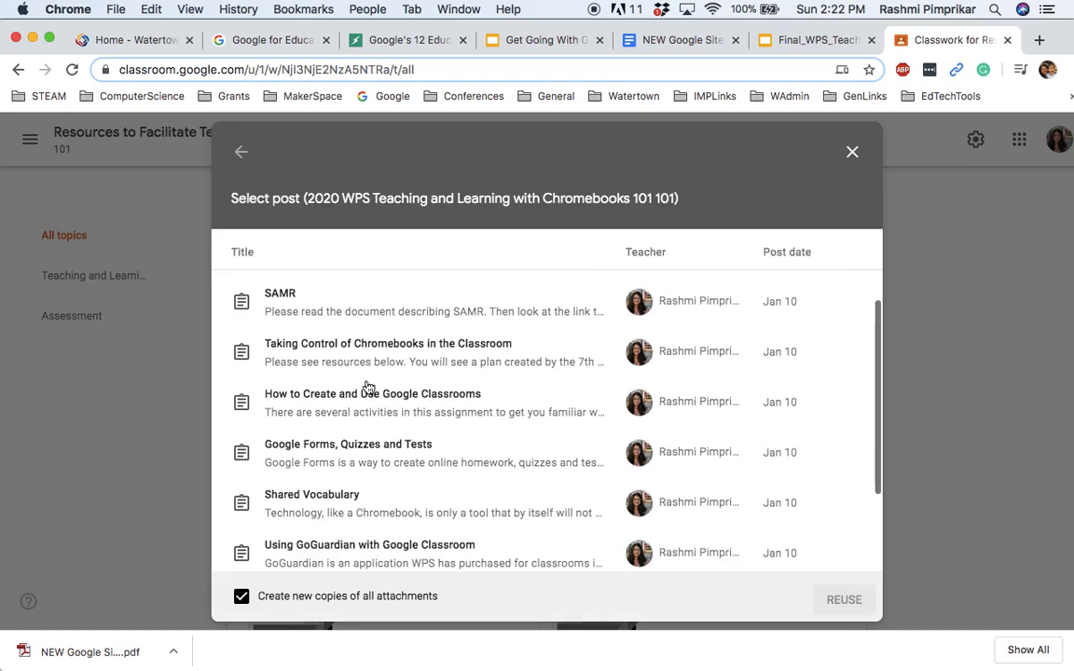
pyautogui.scroll(-2, 368, 387)
pyautogui.scroll(3, 368, 388)
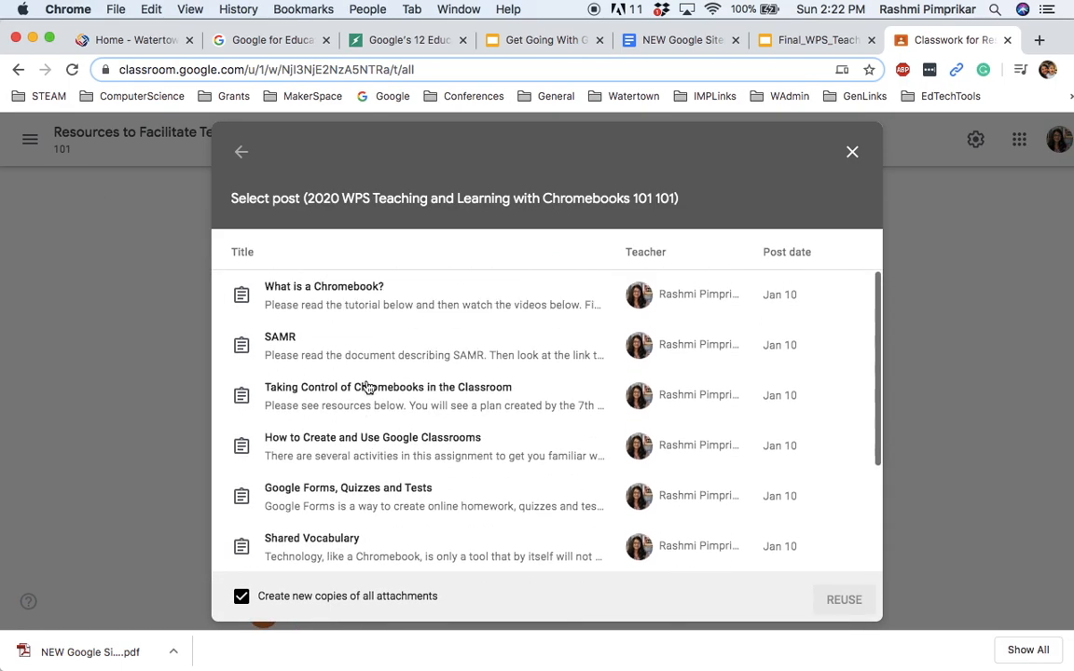
# - Return to the list of classes to review the other sources for reusable posts, and close it without reusing any
pyautogui.click(241, 153)
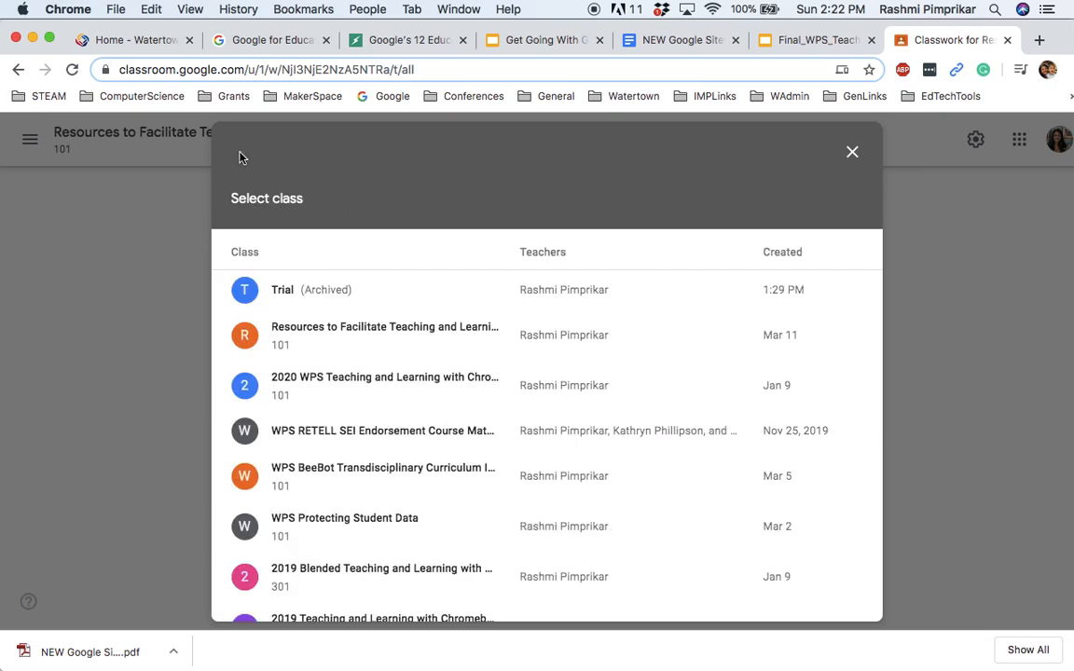
pyautogui.scroll(-2, 338, 456)
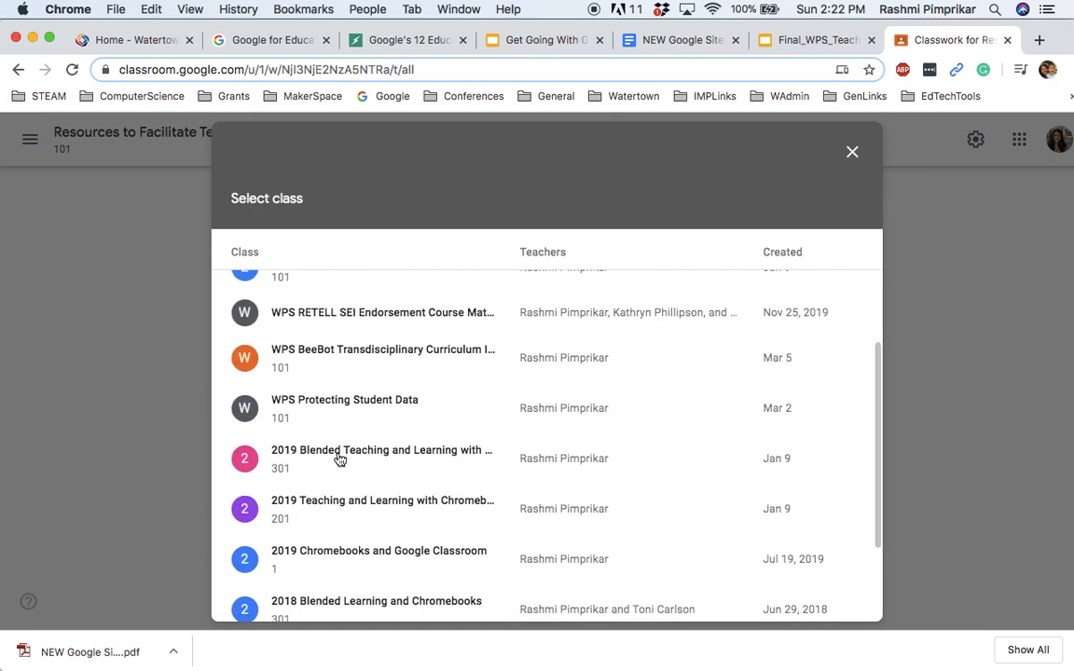
pyautogui.scroll(-3, 340, 459)
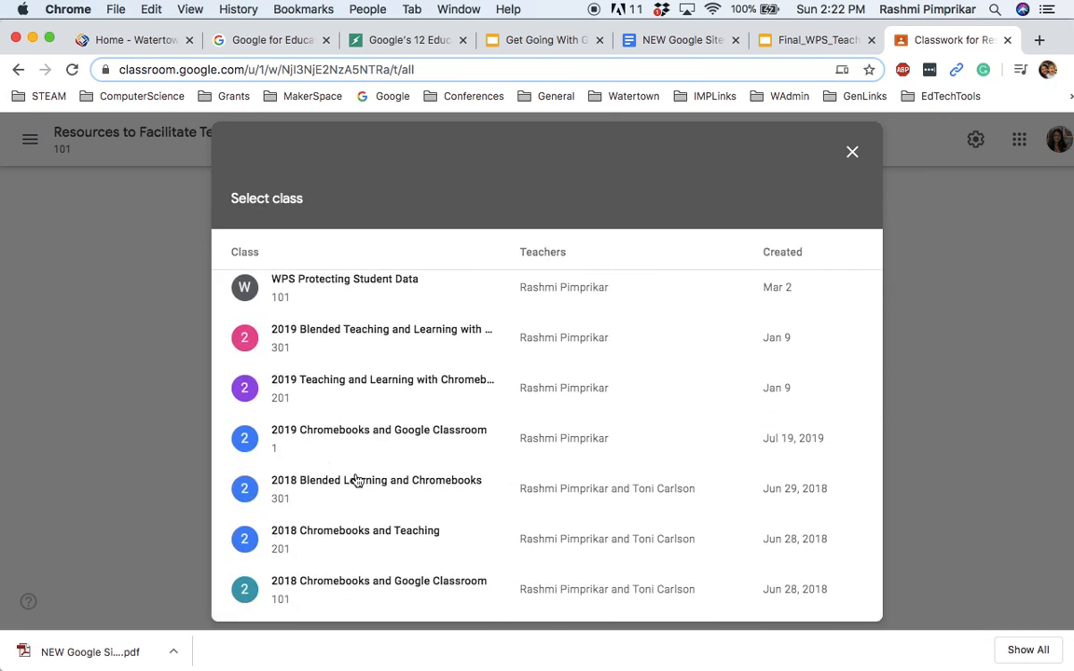
pyautogui.scroll(5, 354, 479)
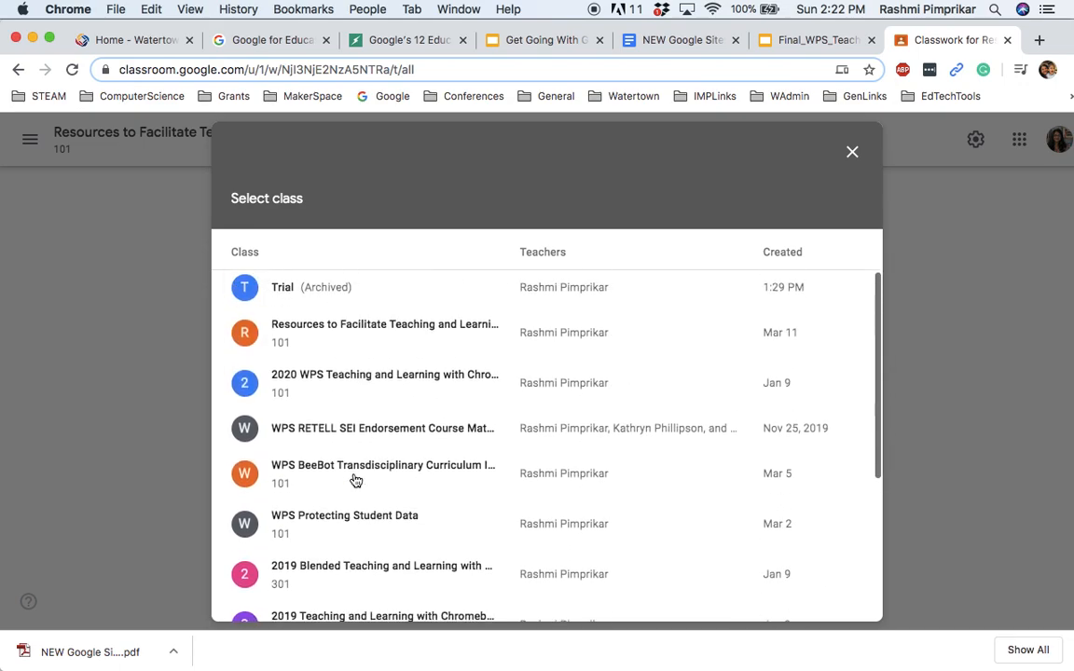
pyautogui.click(853, 153)
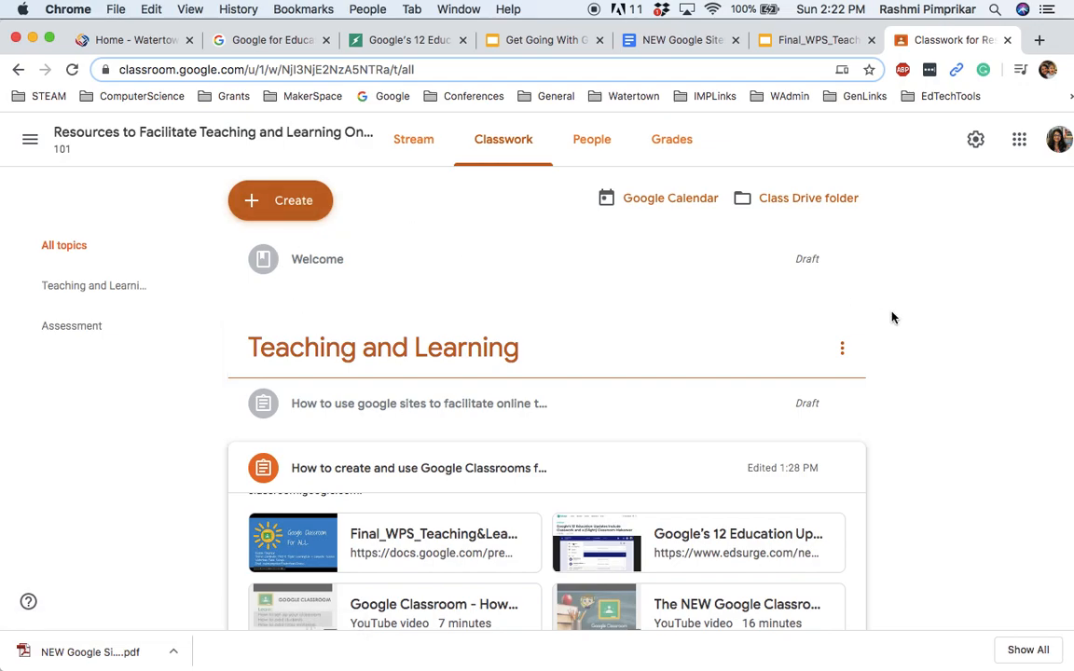
# - Look over the Classwork page, view the files stored in the class Drive folder, and return to Classroom
pyautogui.scroll(-3, 293, 377)
pyautogui.scroll(-3, 292, 377)
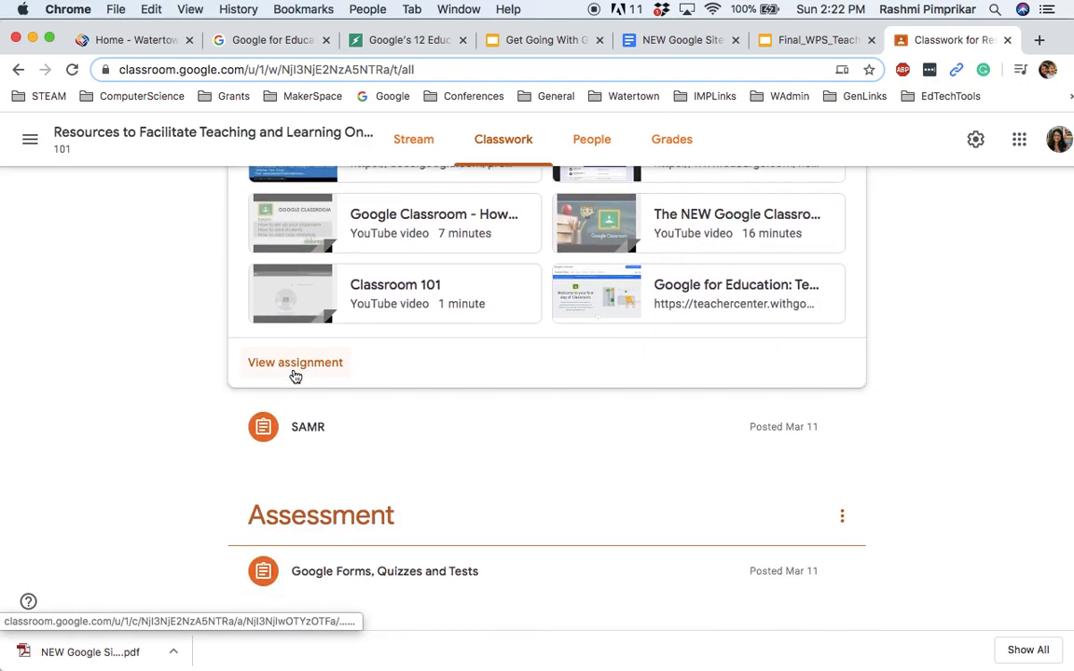
pyautogui.scroll(5, 293, 376)
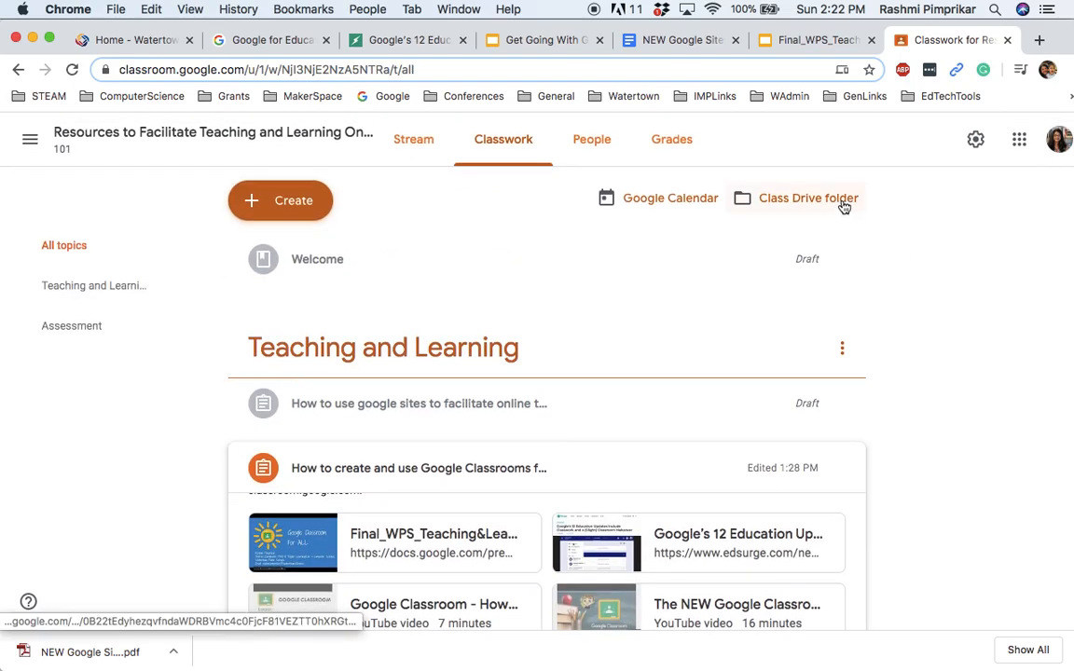
pyautogui.click(785, 205)
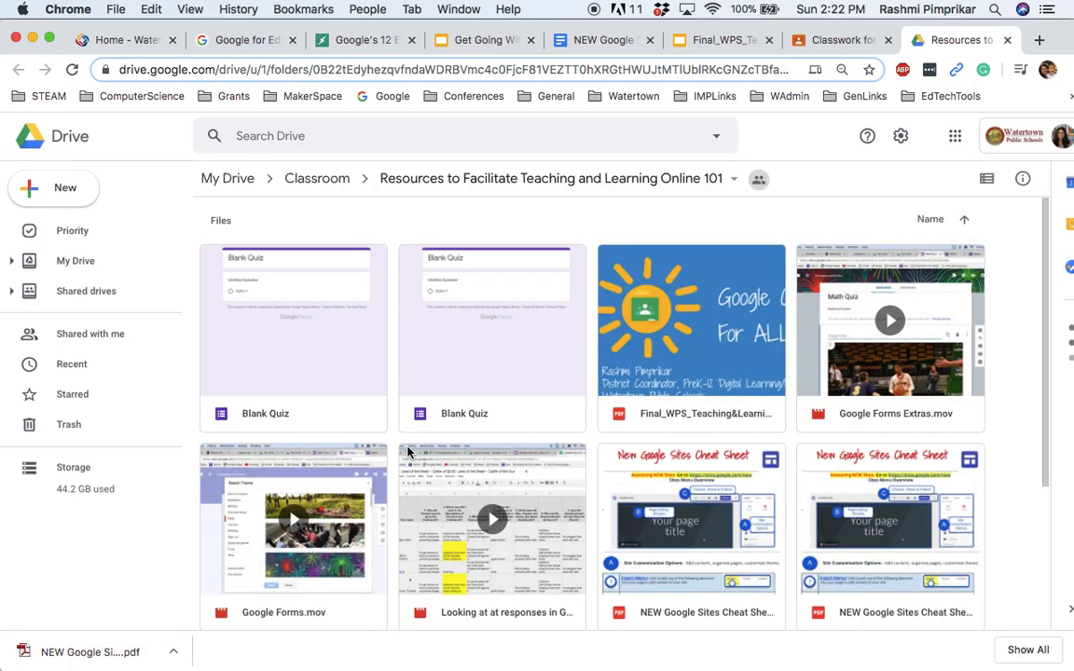
pyautogui.scroll(-2, 641, 428)
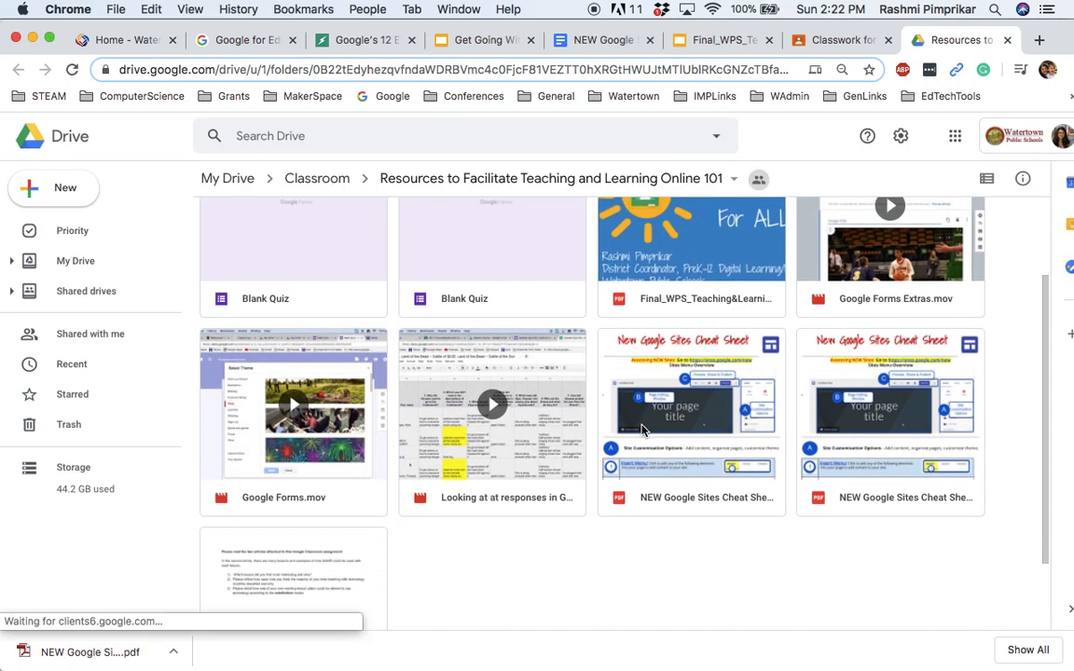
pyautogui.scroll(2, 642, 428)
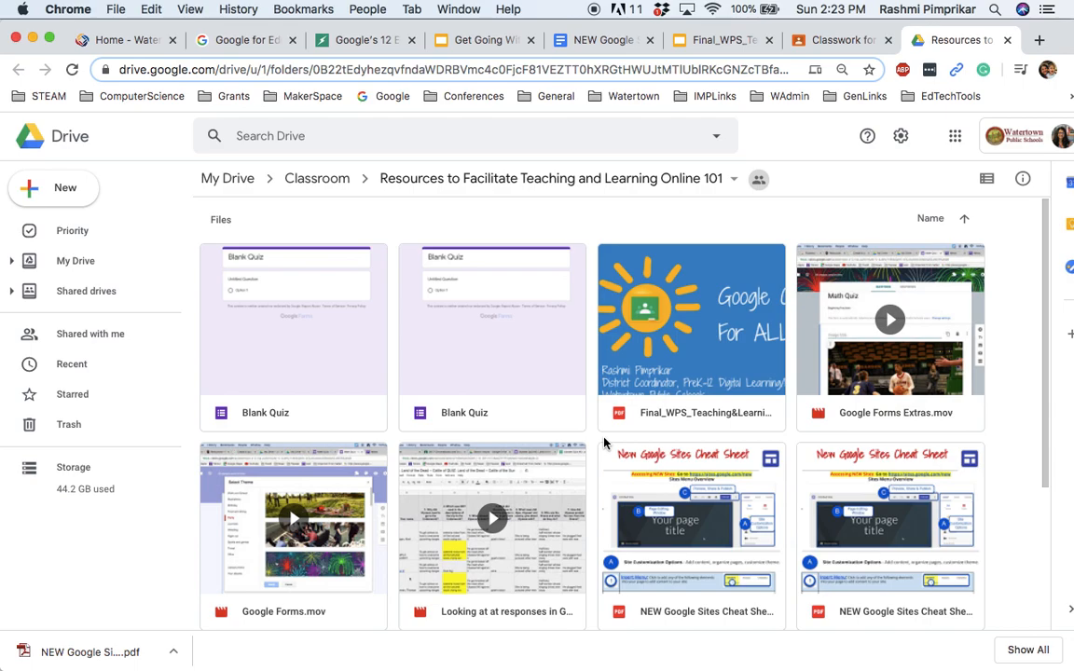
pyautogui.click(1006, 41)
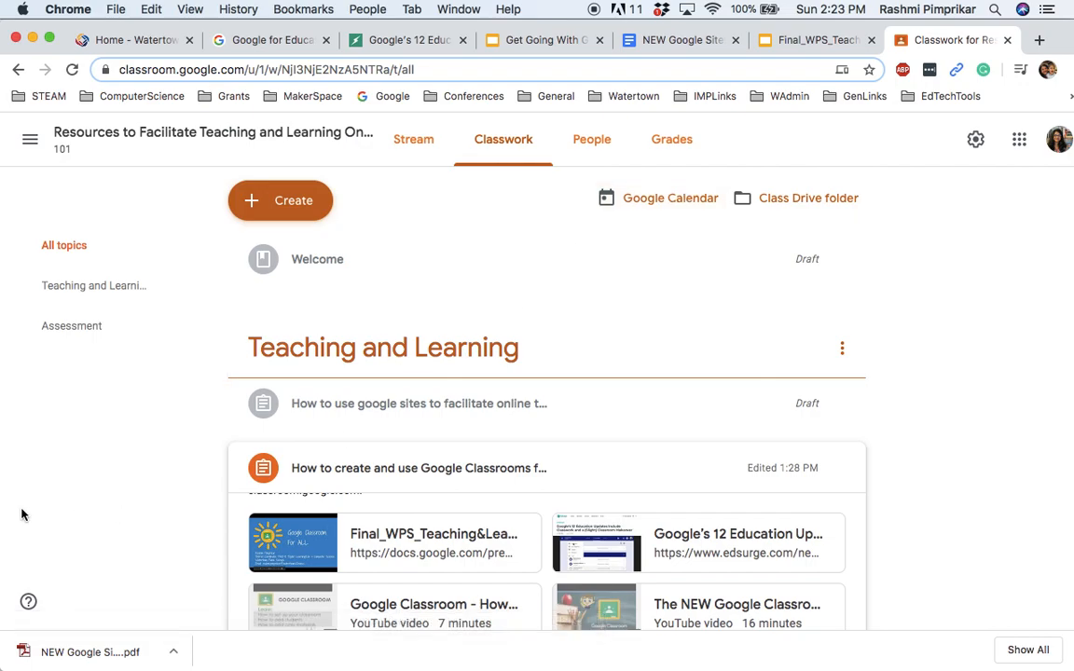
# - Open the student invitation on the class's People page and search for people by the first letters "The" and "D"
pyautogui.click(593, 149)
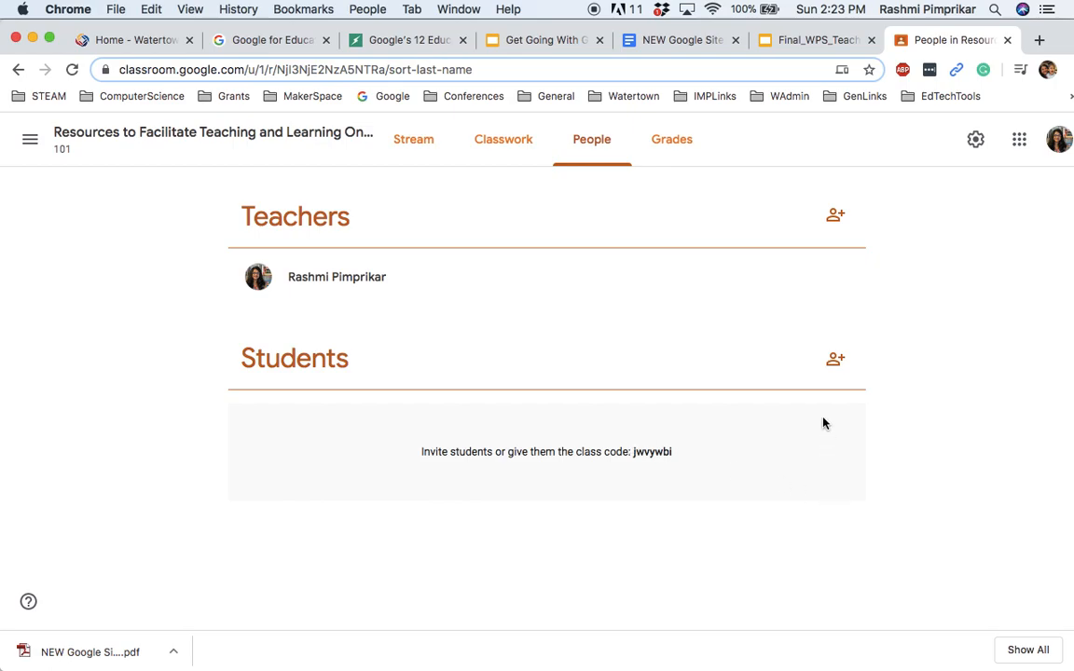
pyautogui.click(836, 362)
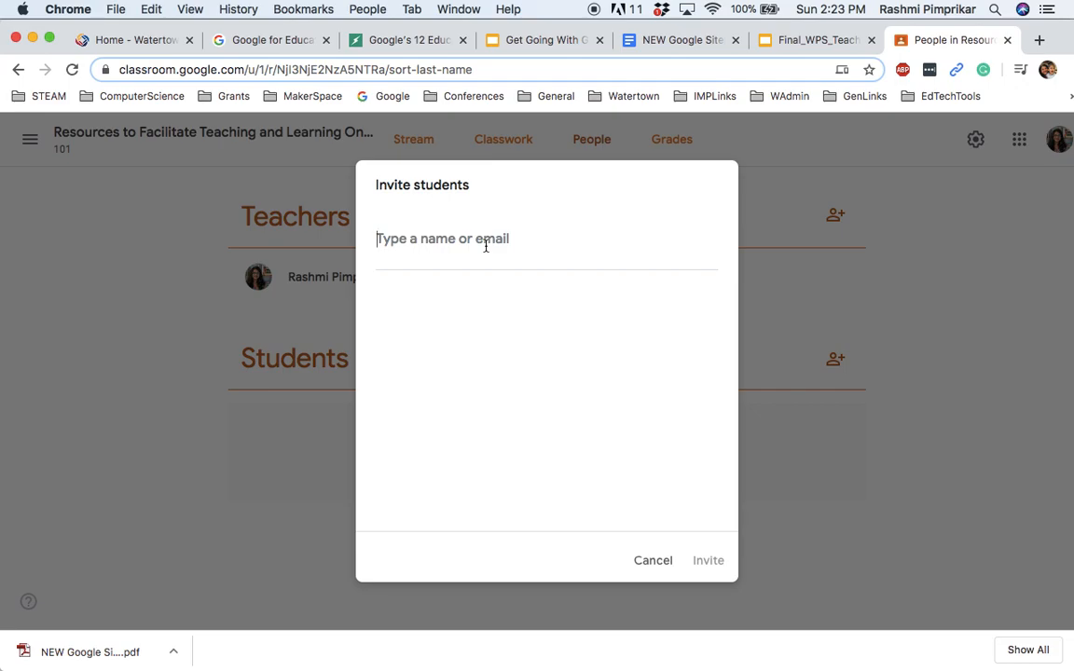
pyautogui.write('The')
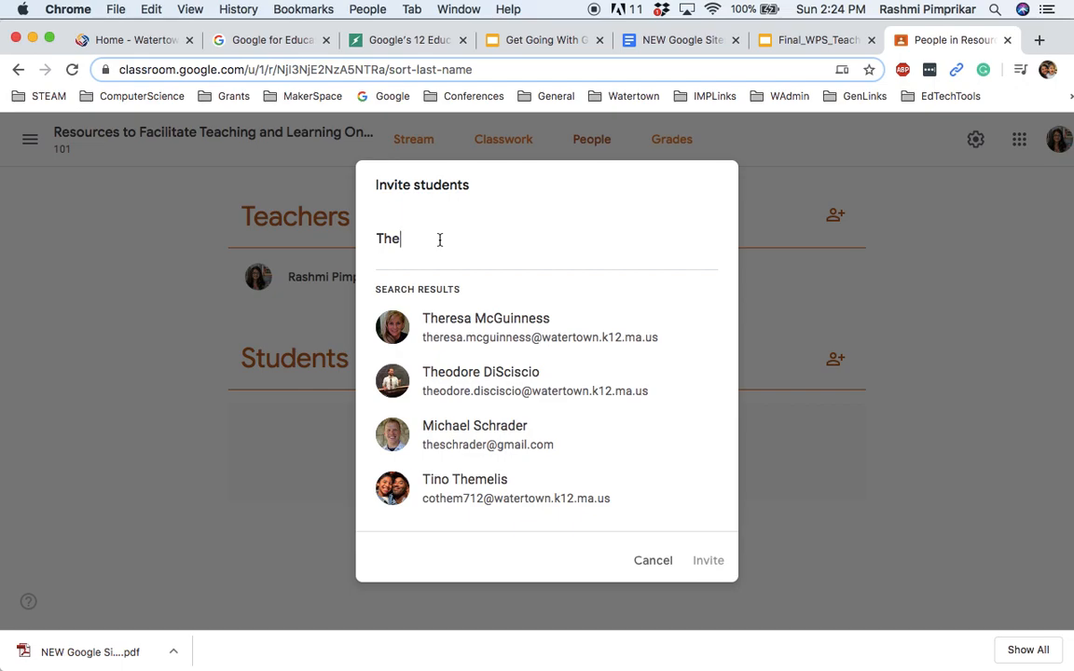
pyautogui.press('BackSpace')
pyautogui.press('BackSpace')
pyautogui.press('BackSpace')
pyautogui.write('D')
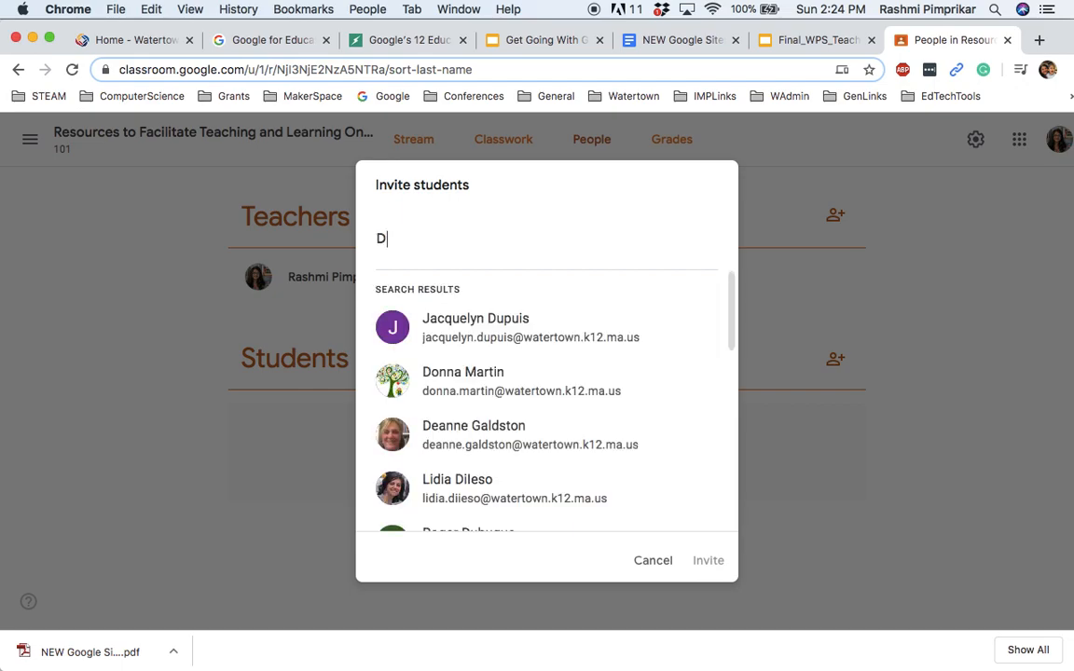
# - Search for a person to invite by part of the surname, clear the search, and cancel the student invitation
pyautogui.press('BackSpace')
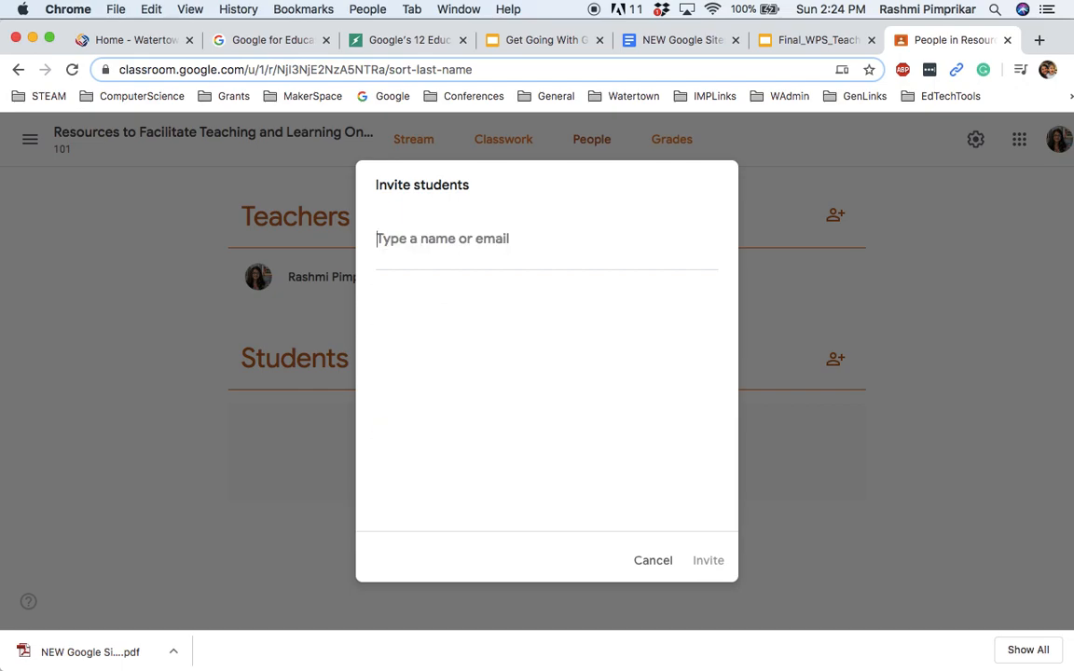
pyautogui.write('Gald')
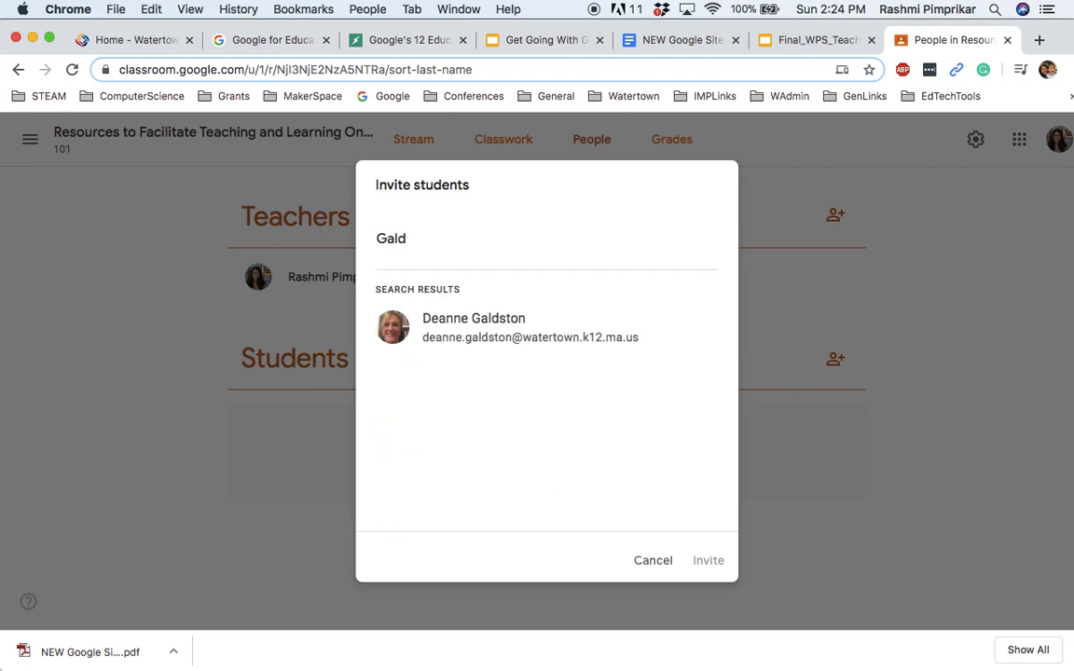
pyautogui.press('BackSpace')
pyautogui.press('BackSpace')
pyautogui.press('BackSpace')
pyautogui.press('BackSpace')
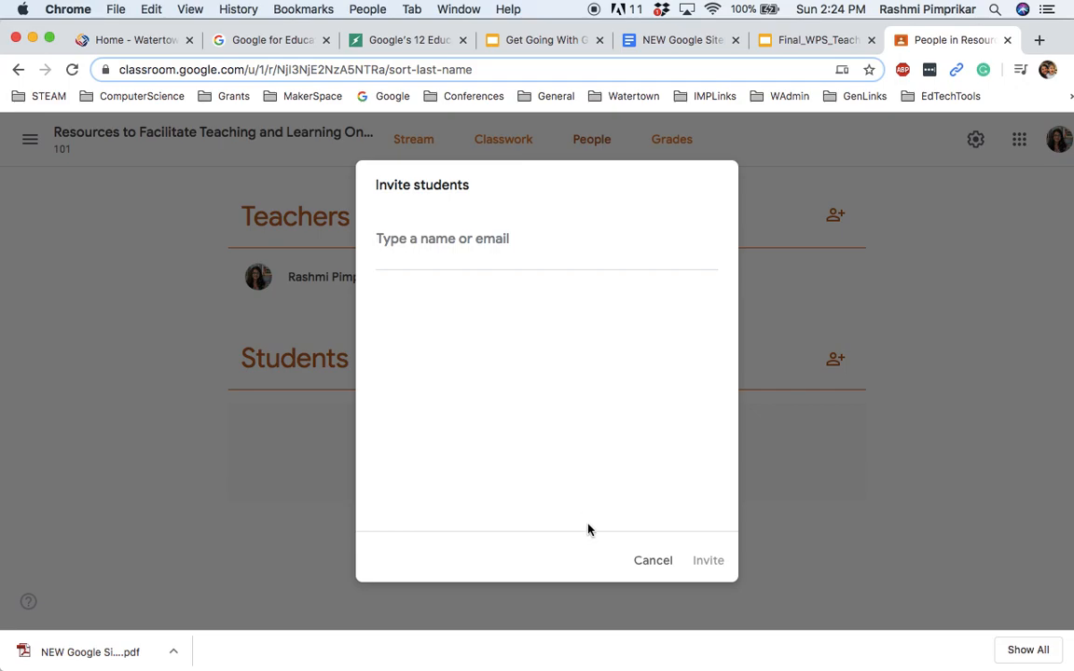
pyautogui.click(645, 561)
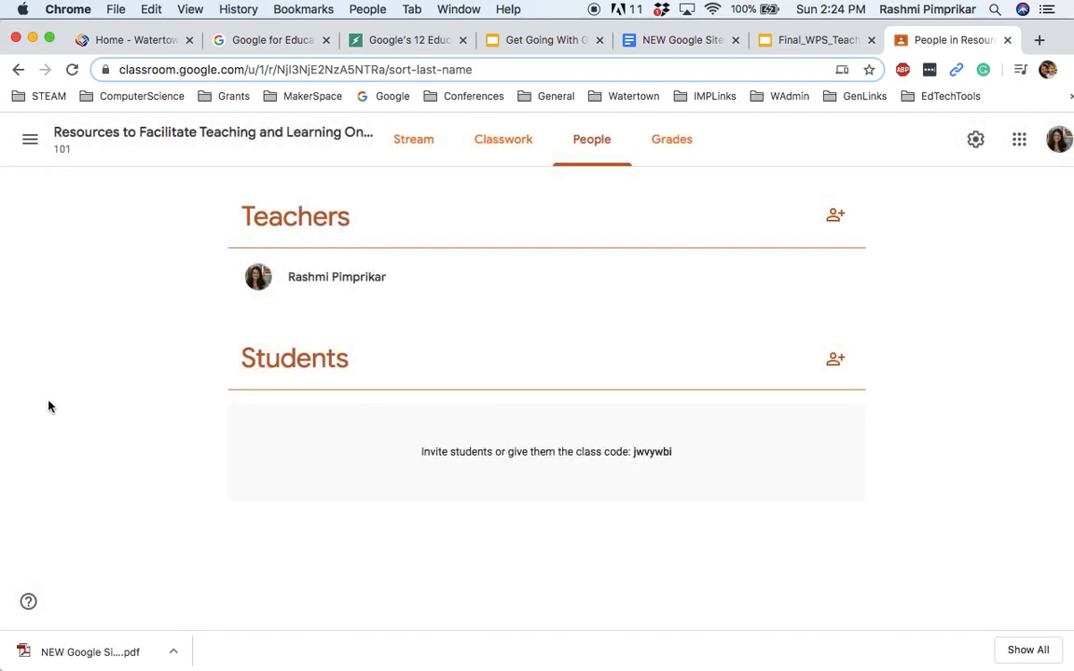
# - Look over the student list of the "2020 WPS Teaching and Learning with Chromebooks 101" class, view the first student's guardian invitation, and cancel it
pyautogui.click(31, 143)
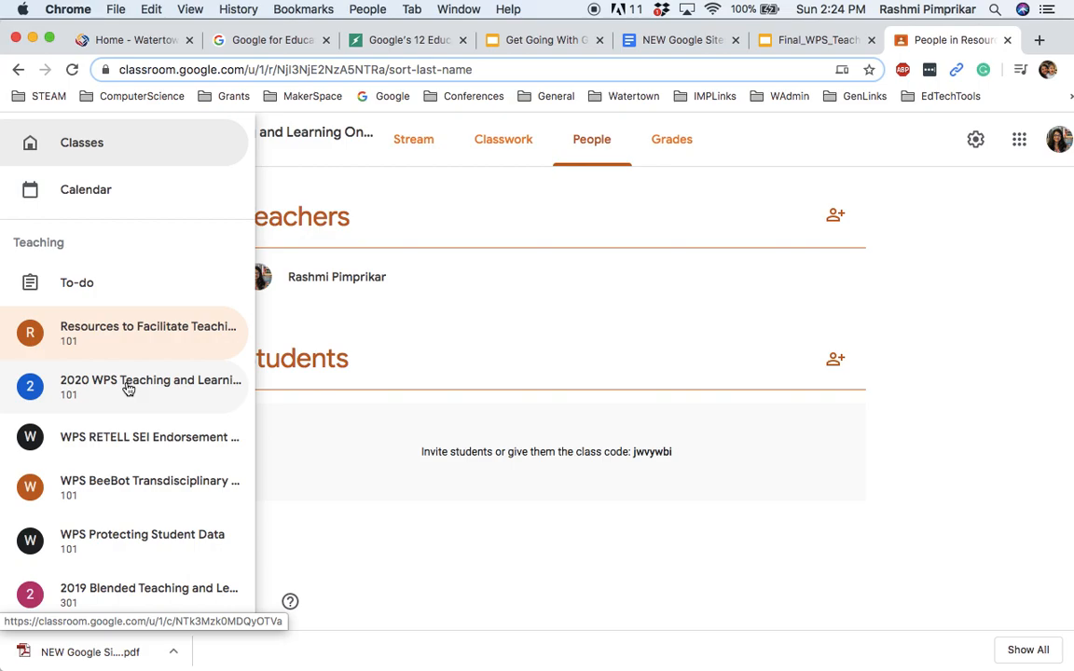
pyautogui.click(129, 388)
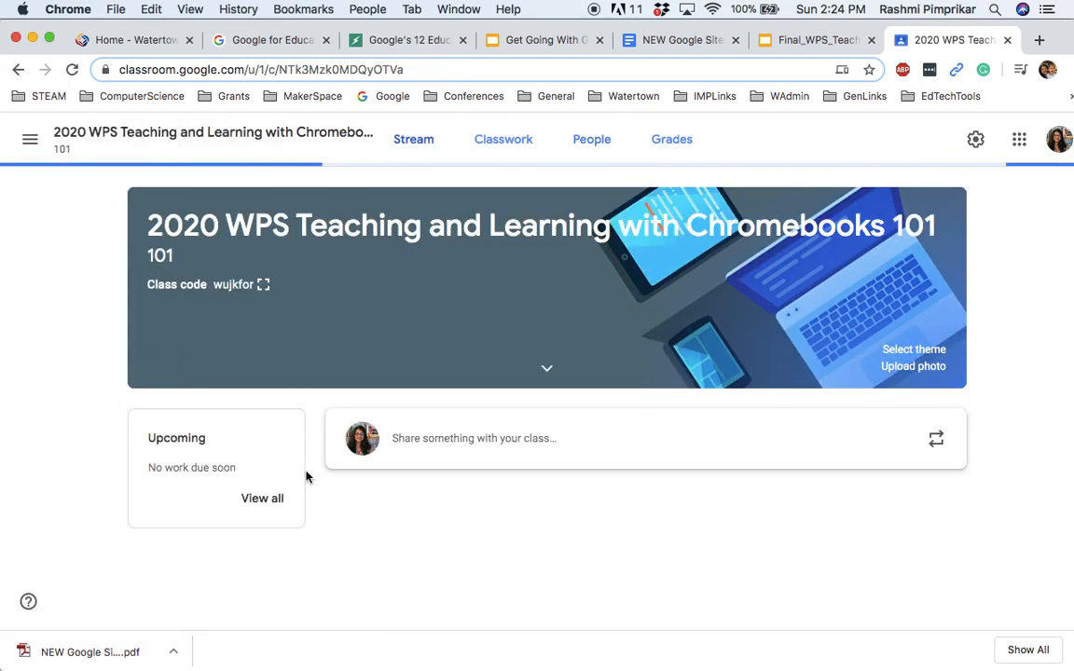
pyautogui.click(592, 142)
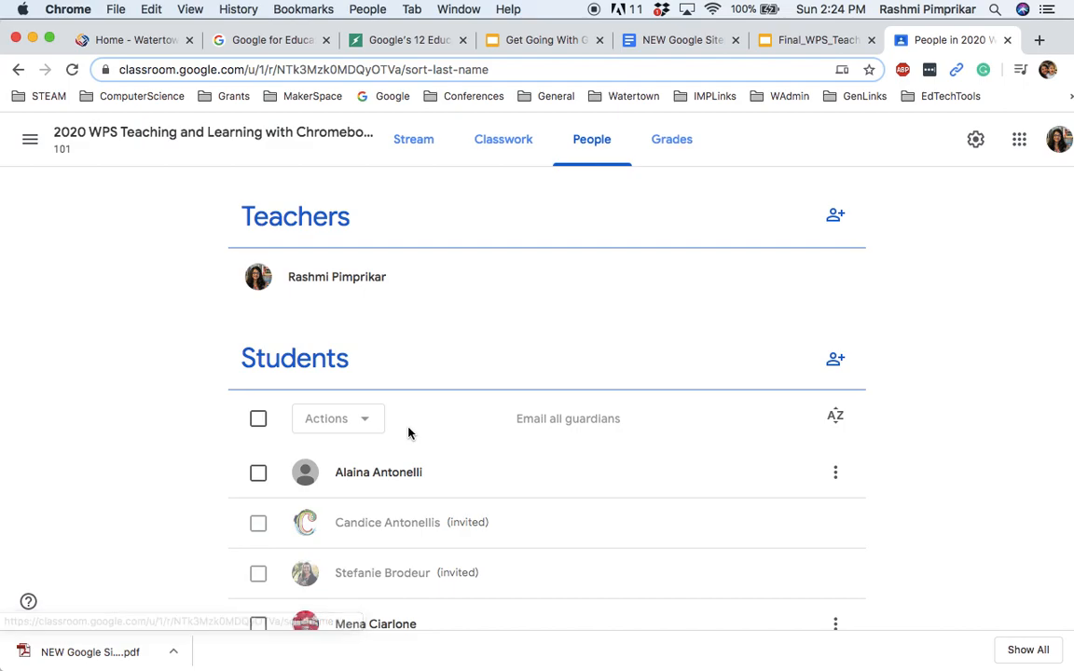
pyautogui.scroll(-3, 942, 302)
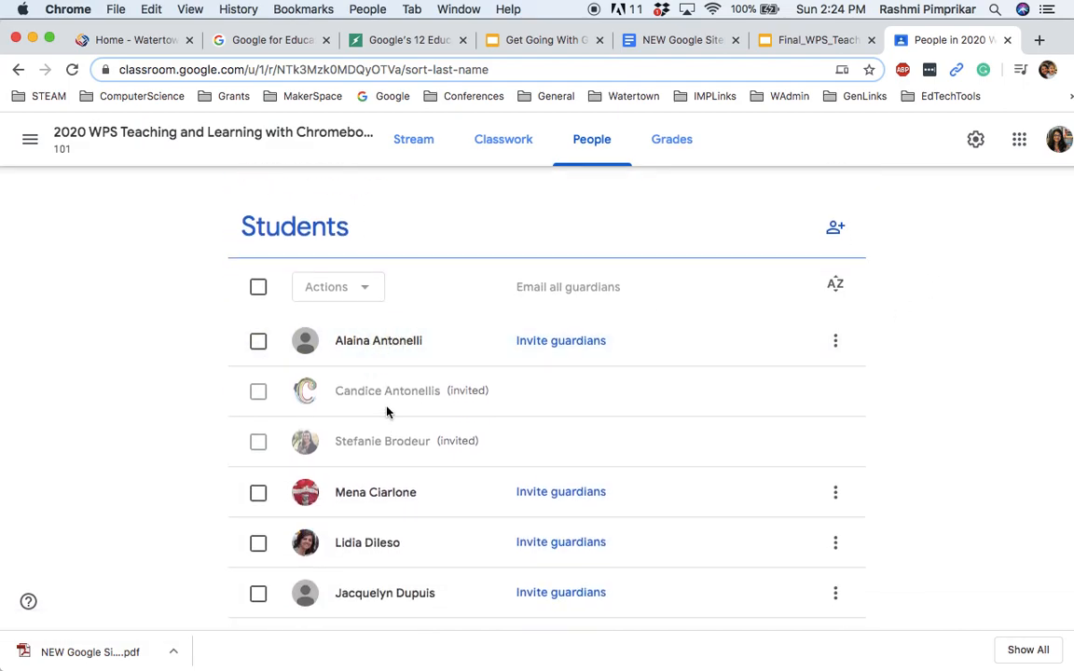
pyautogui.scroll(1, 389, 421)
pyautogui.scroll(2, 389, 422)
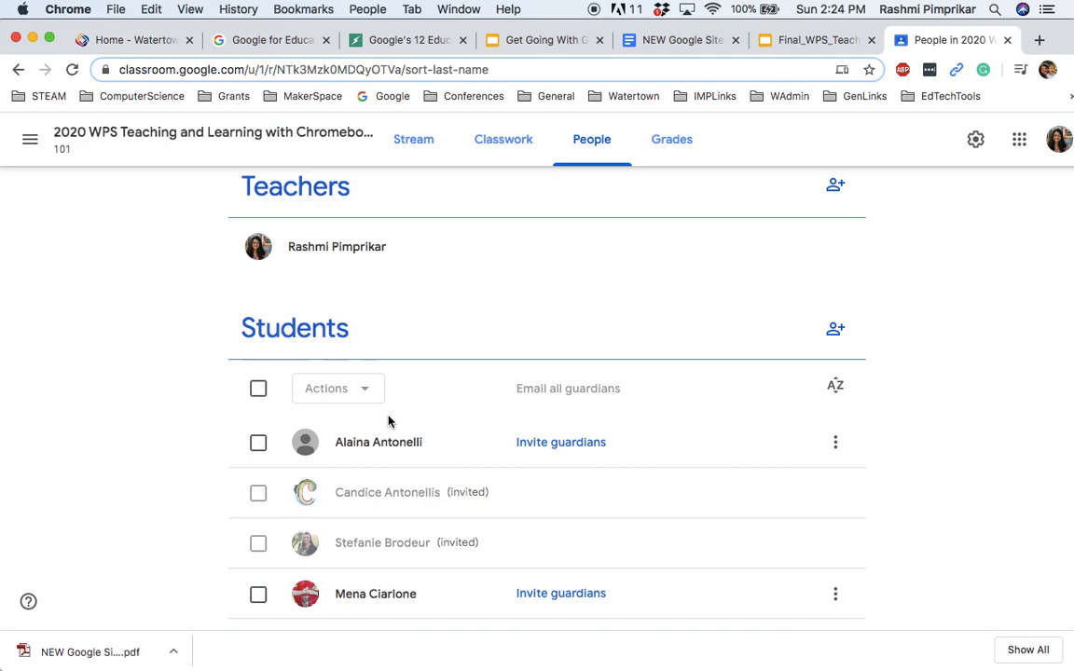
pyautogui.click(563, 445)
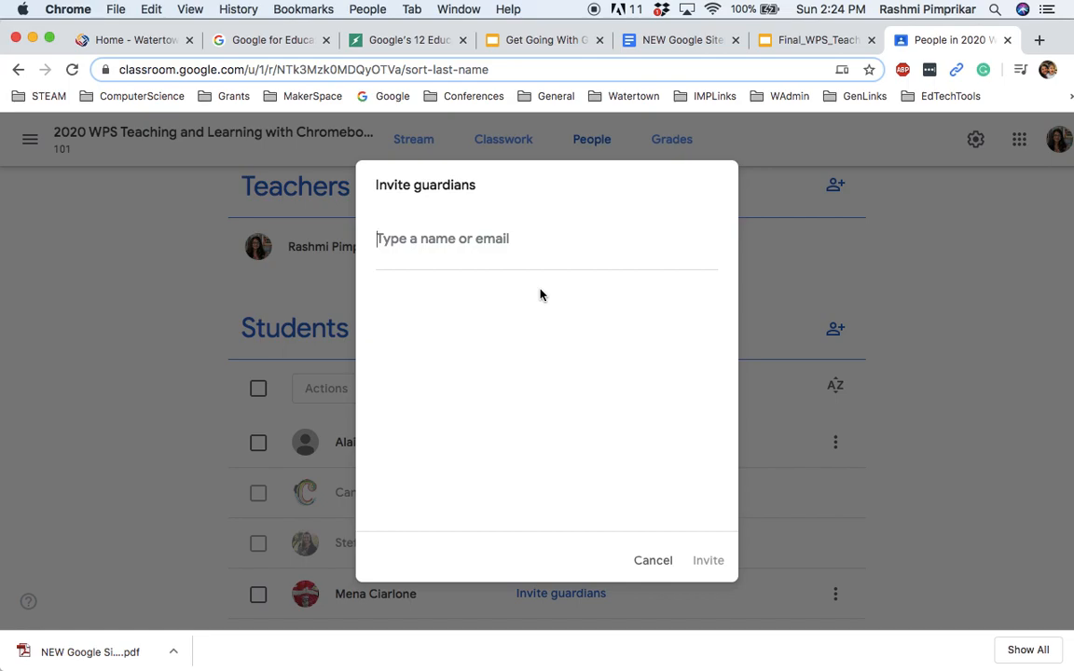
pyautogui.click(638, 566)
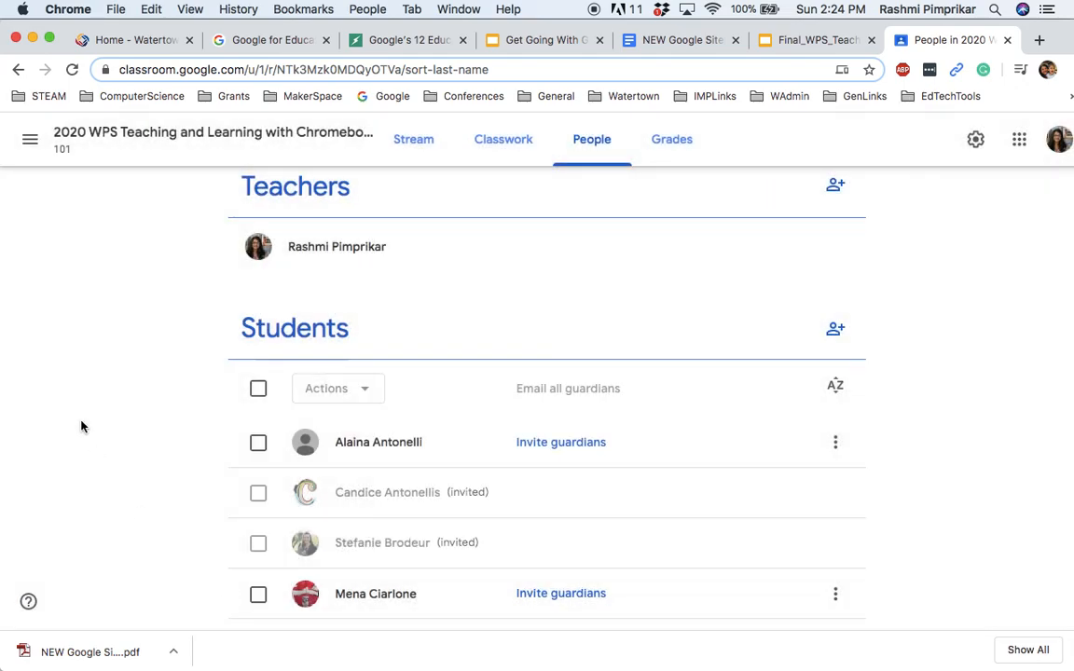
# - Return to the "Resources to Facilitate Teaching and Learning Online" class, look over the posts in its Stream, and open its Grades page
pyautogui.click(33, 142)
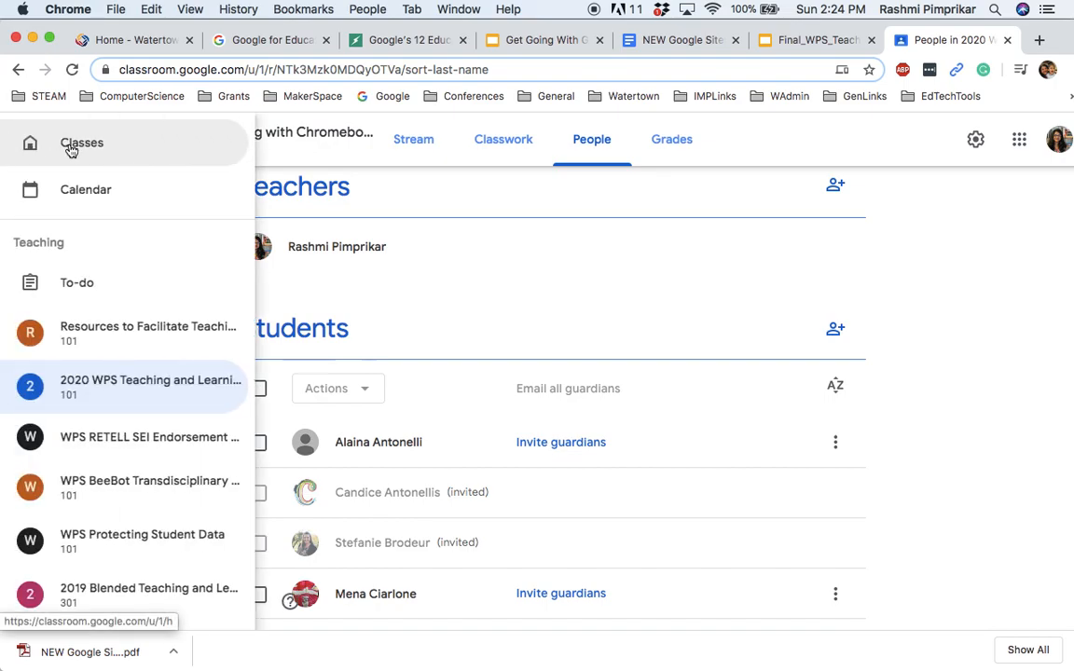
pyautogui.click(53, 335)
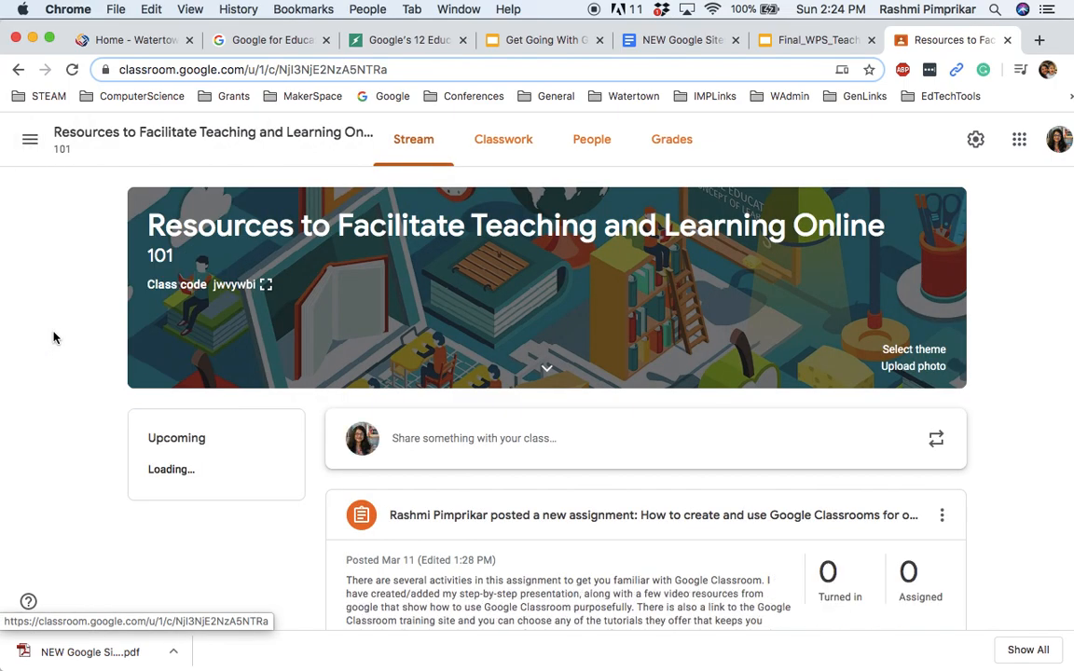
pyautogui.scroll(-1, 1029, 349)
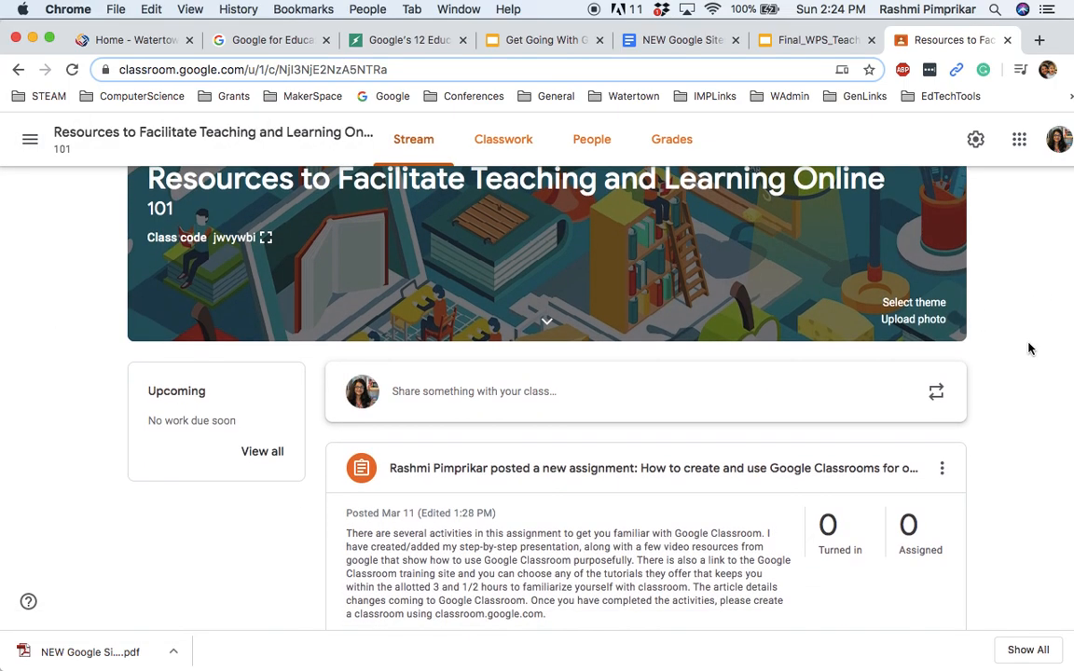
pyautogui.scroll(1, 1029, 349)
pyautogui.scroll(-5, 1030, 349)
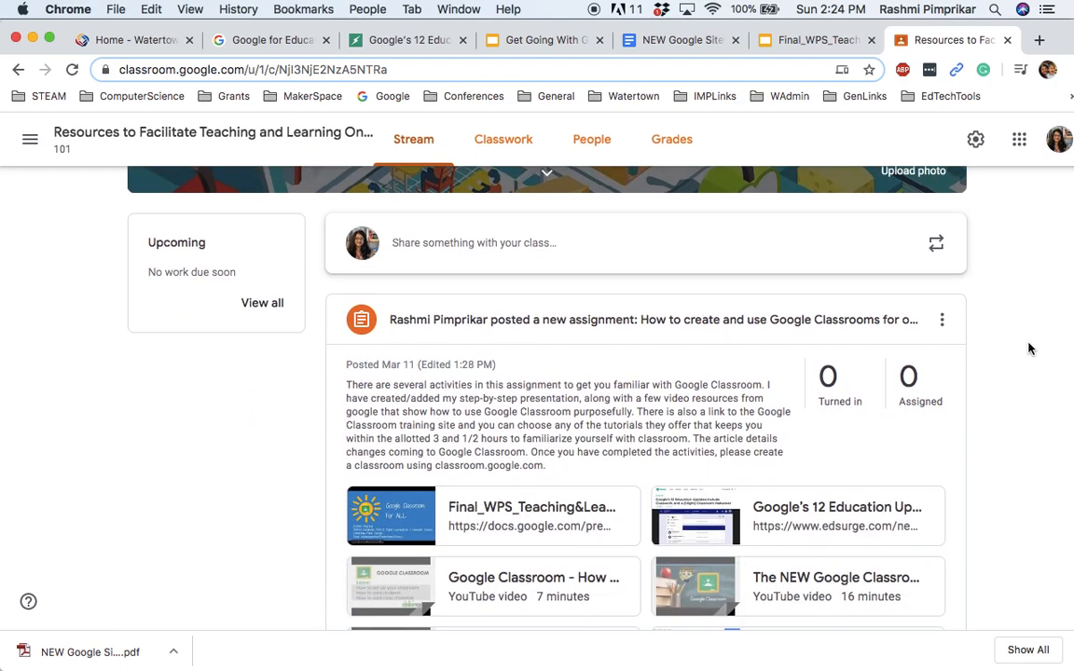
pyautogui.scroll(-5, 1030, 348)
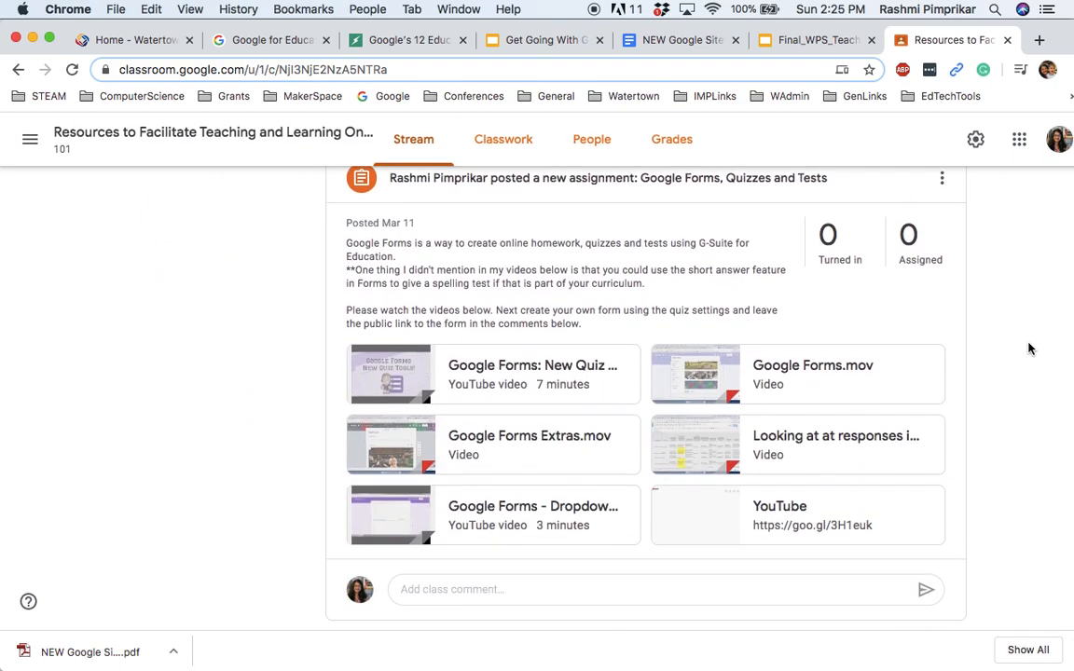
pyautogui.scroll(5, 1029, 349)
pyautogui.scroll(5, 1029, 349)
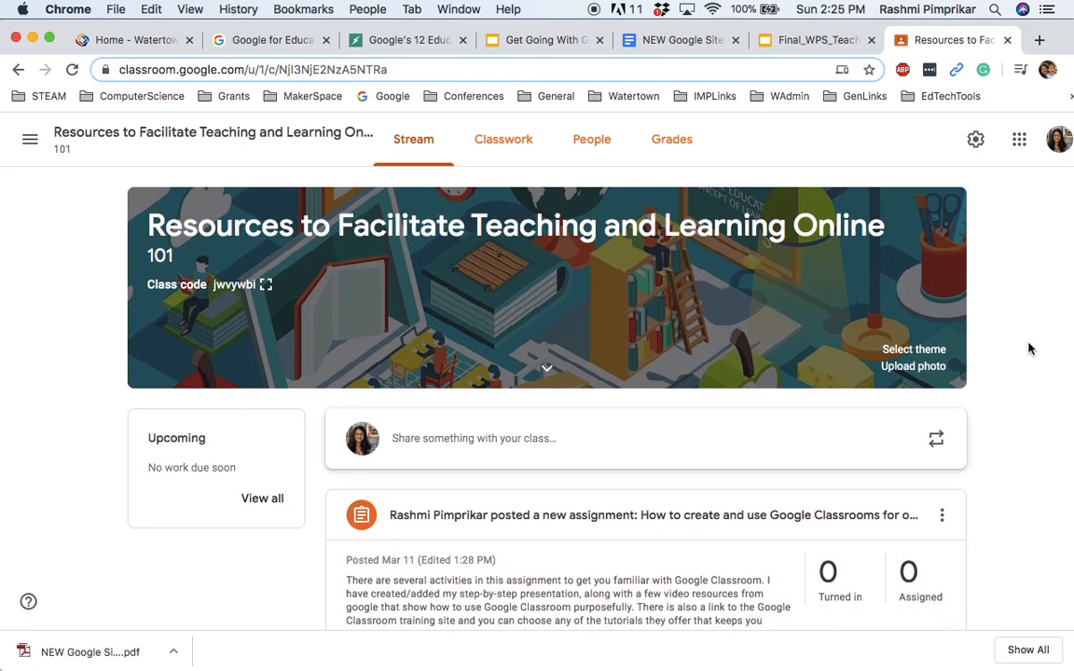
pyautogui.click(658, 147)
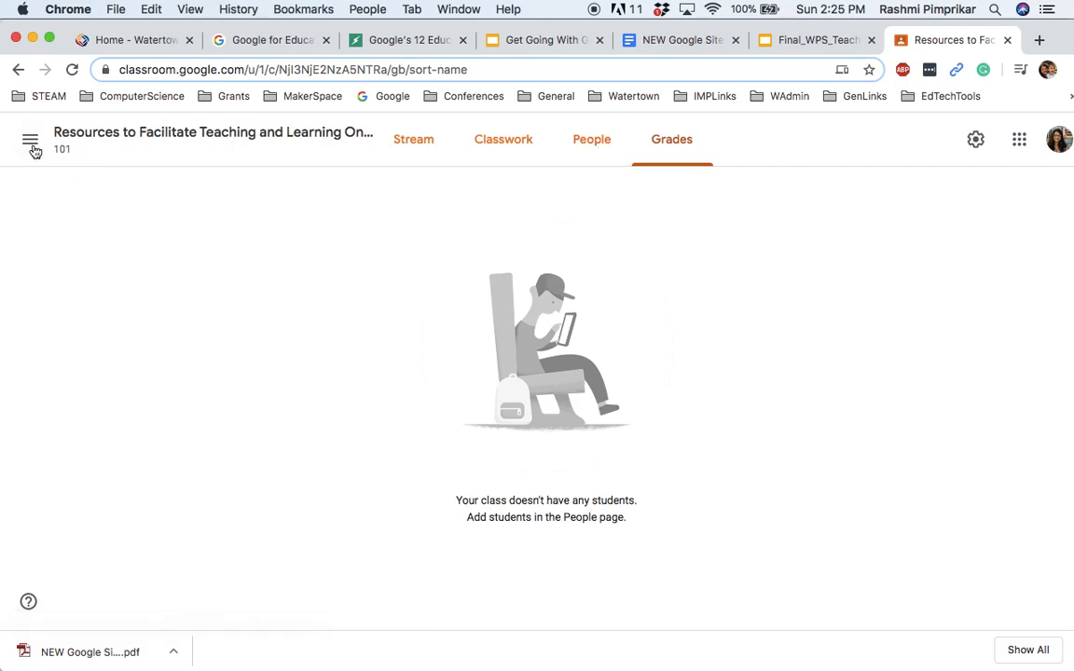
# - View the Grades page of the "WPS RETELL SEI Endorsement Course Materials SY19-20" class and return to the overview of all classes
pyautogui.click(31, 141)
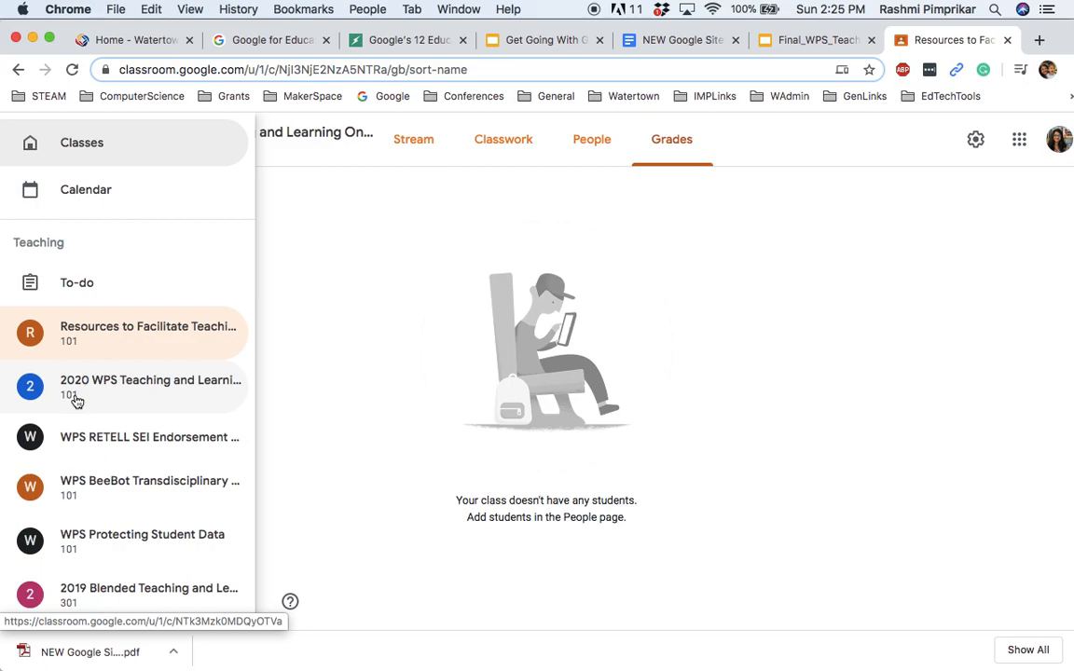
pyautogui.click(67, 435)
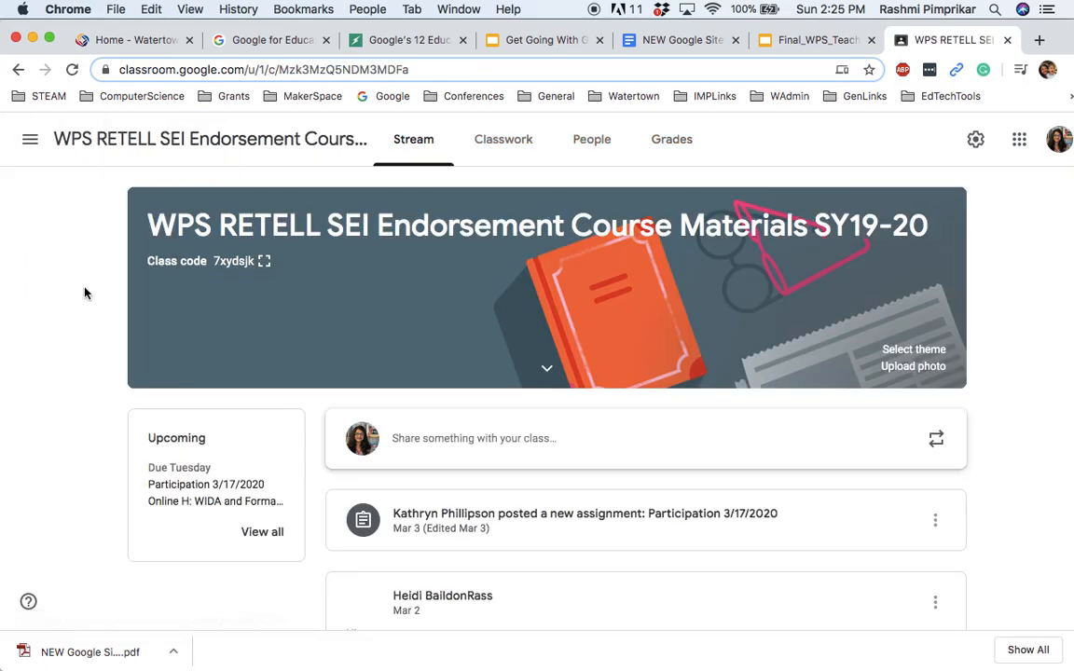
pyautogui.click(604, 139)
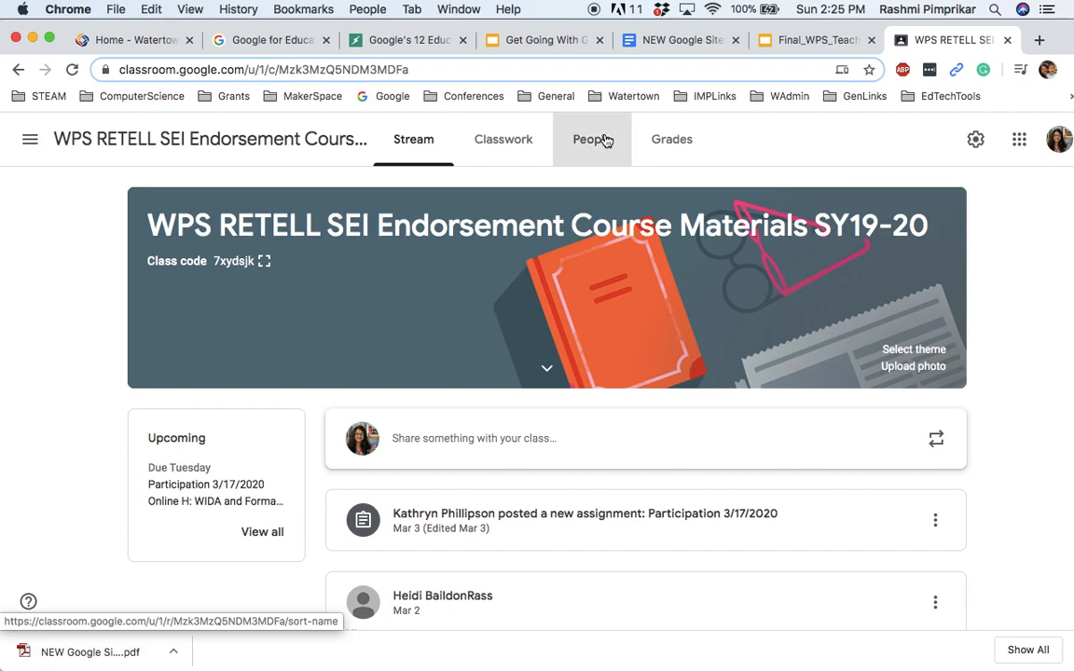
pyautogui.click(693, 139)
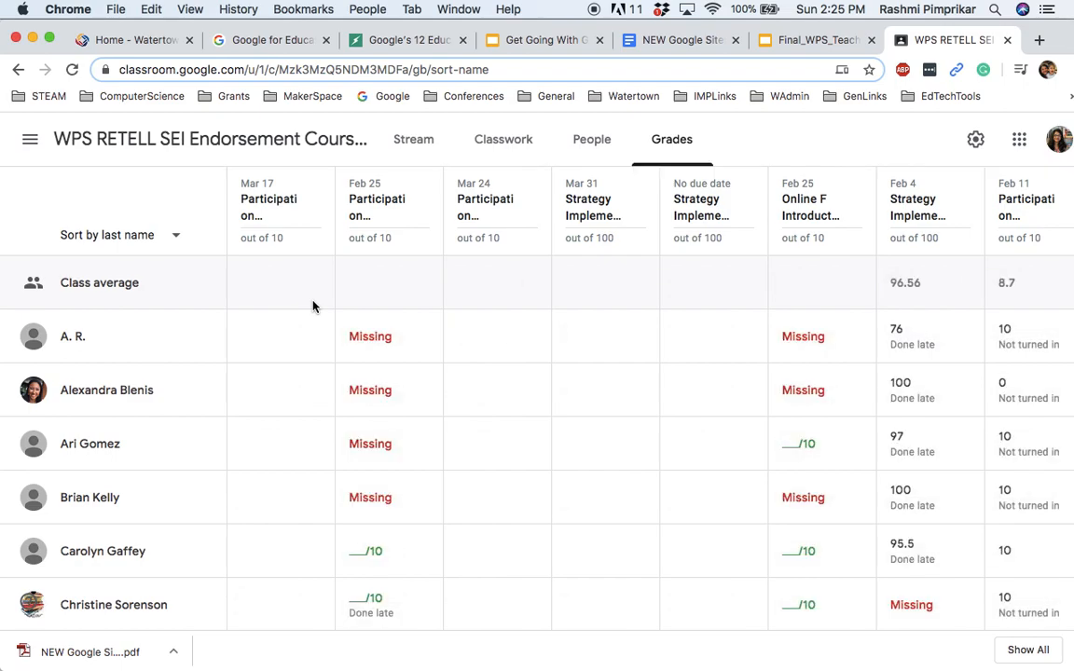
pyautogui.click(35, 140)
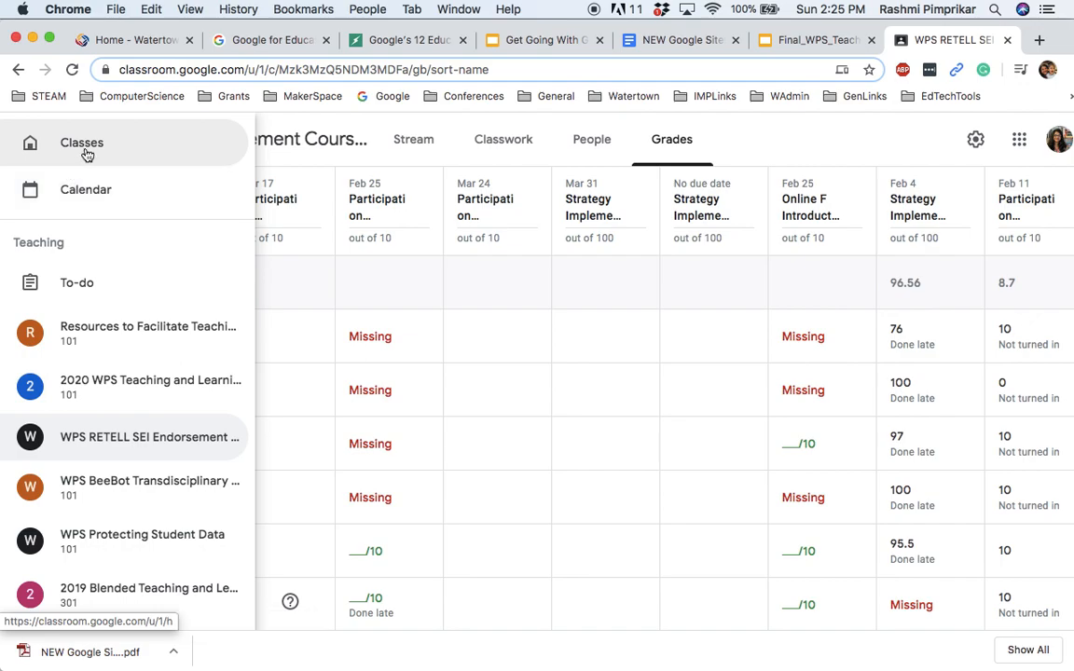
pyautogui.click(83, 144)
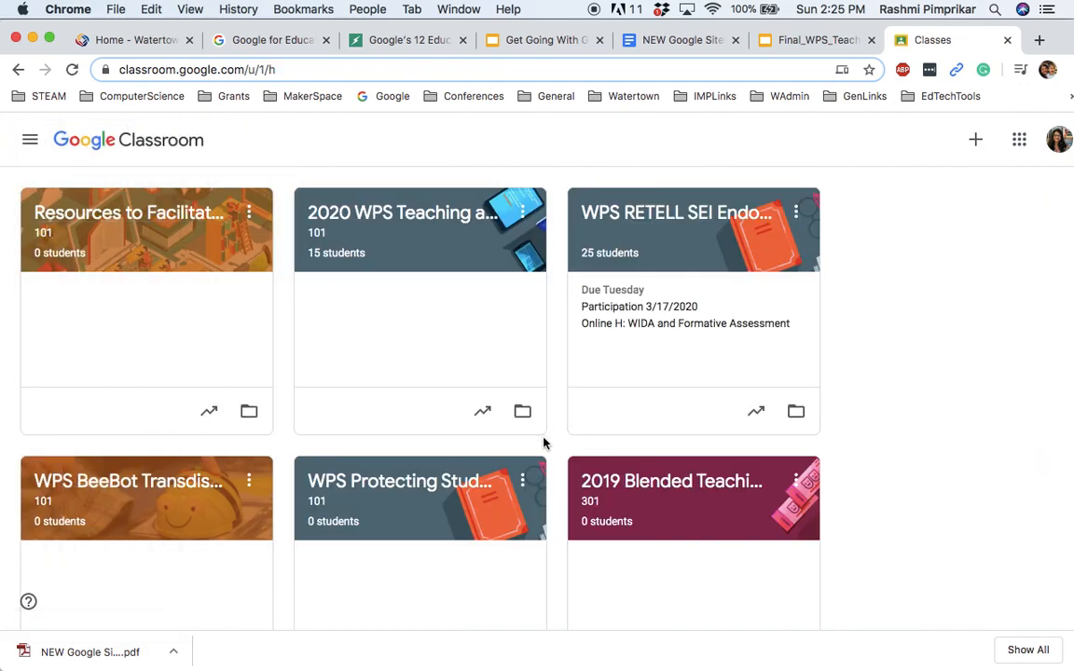